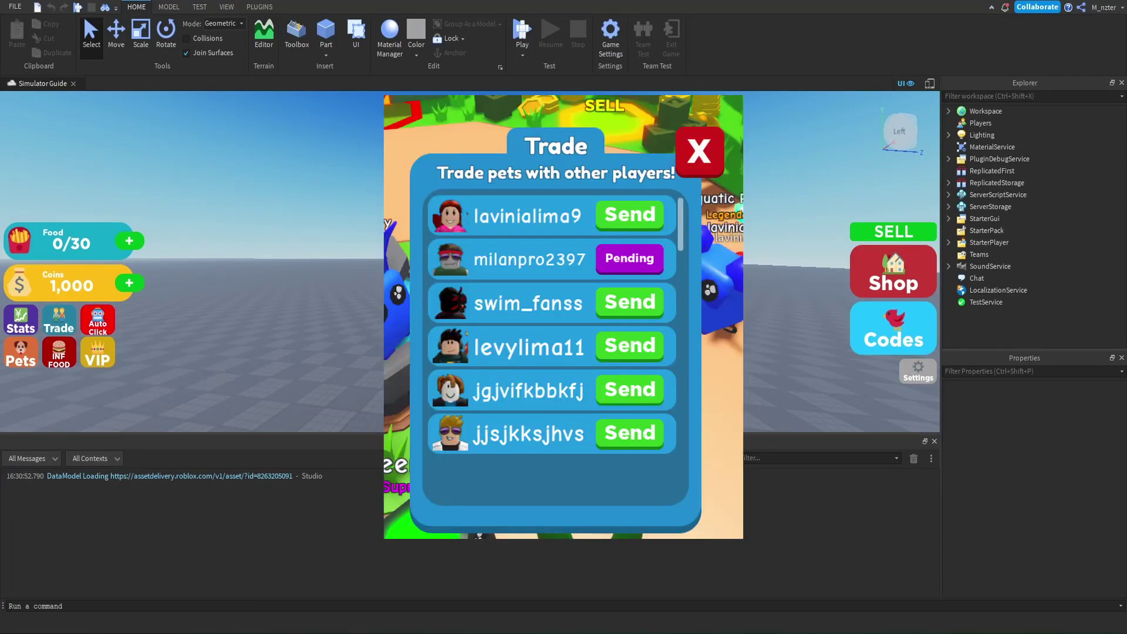
# - Duplicate the Settings GUI under StarterGui and rename the copy TradeRequests
pyautogui.click(949, 219)
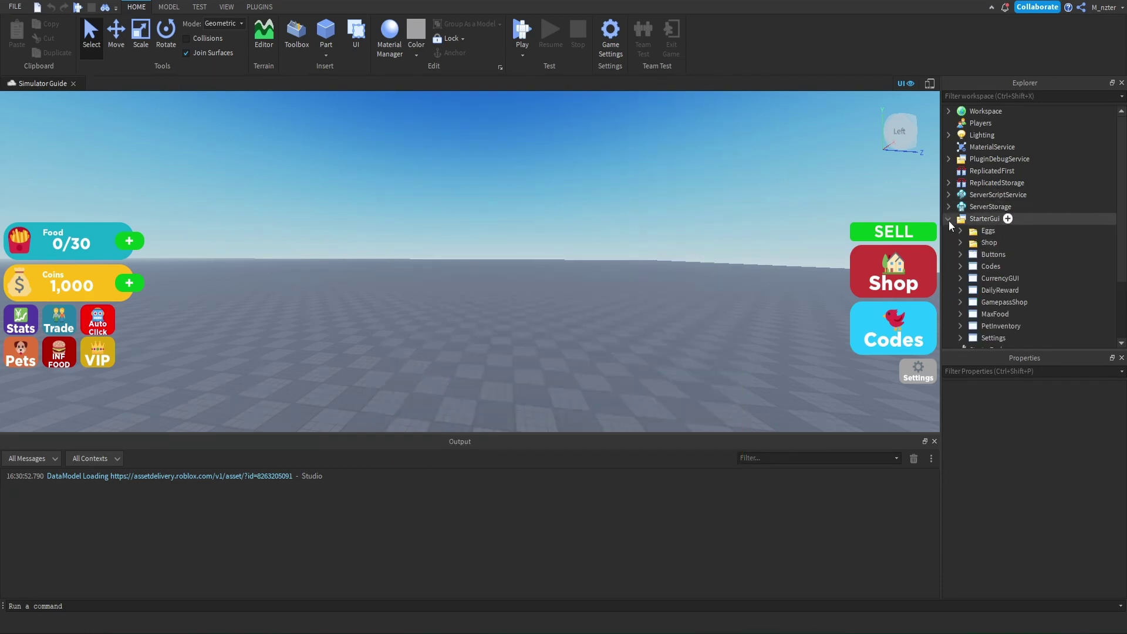
pyautogui.scroll(-2, 1004, 282)
pyautogui.click(984, 294)
pyautogui.click(993, 303)
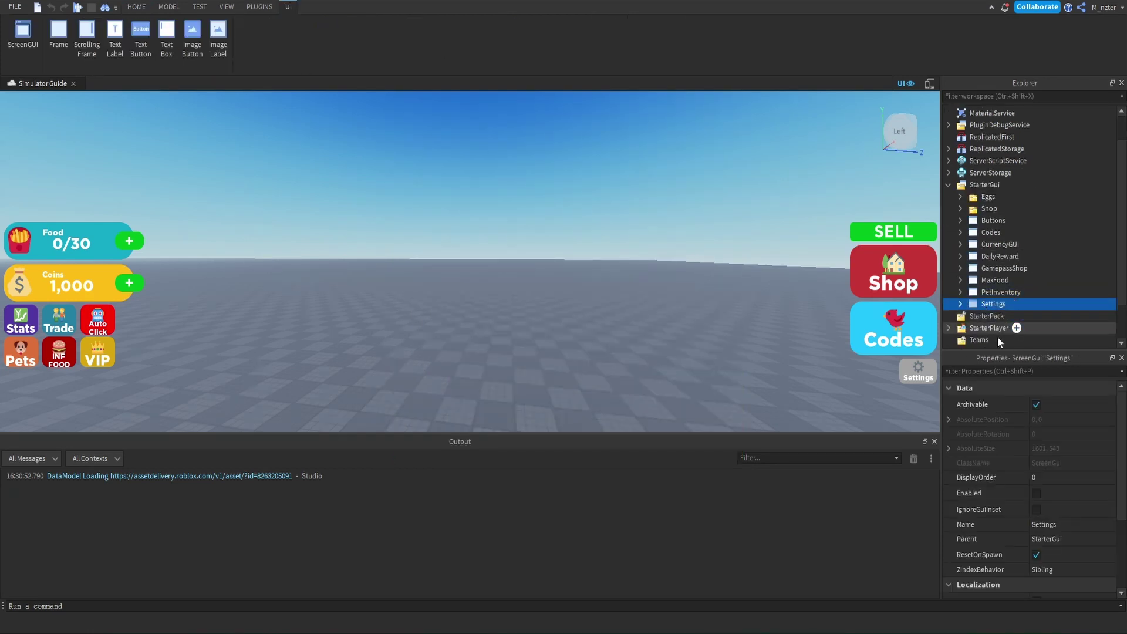
pyautogui.hotkey('ctrl', 'd')
pyautogui.scroll(-1, 1001, 308)
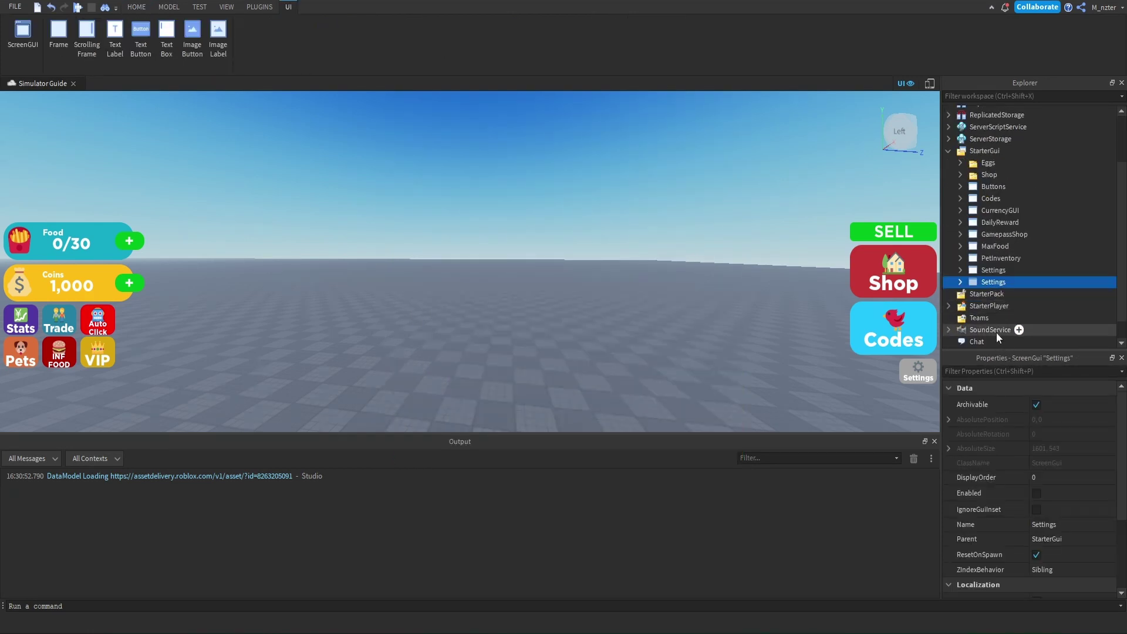
pyautogui.doubleClick(996, 282)
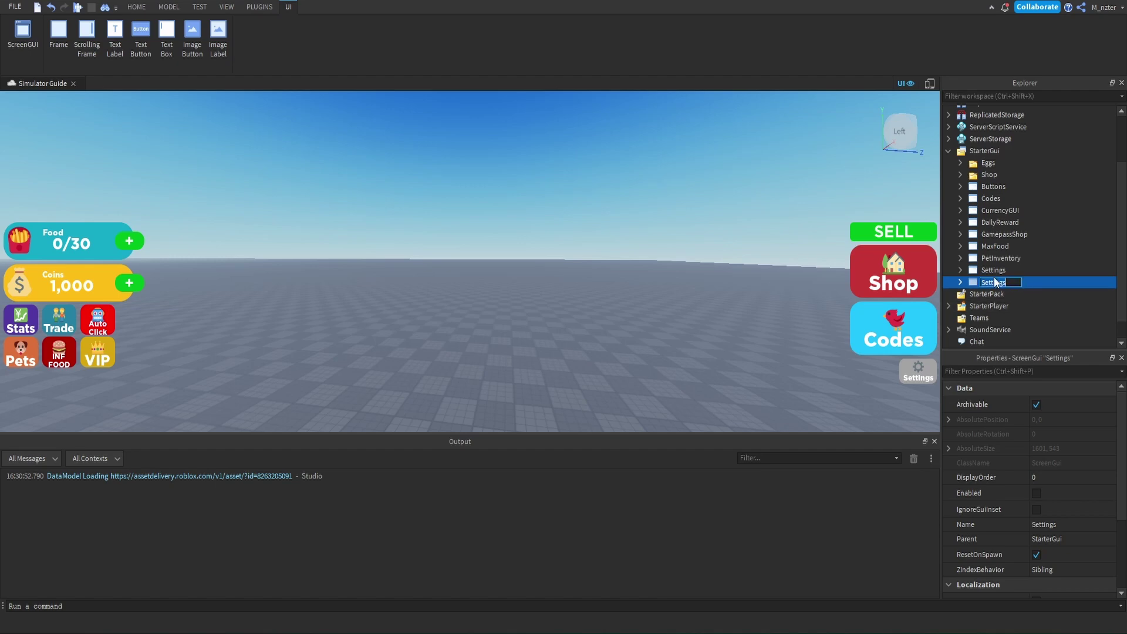
pyautogui.write('TradeRequests')
pyautogui.press('Return')
# - Enable TradeRequests, then expand its Frame and Title to select the inner Title label
pyautogui.click(1021, 371)
pyautogui.write('en')
pyautogui.click(1039, 402)
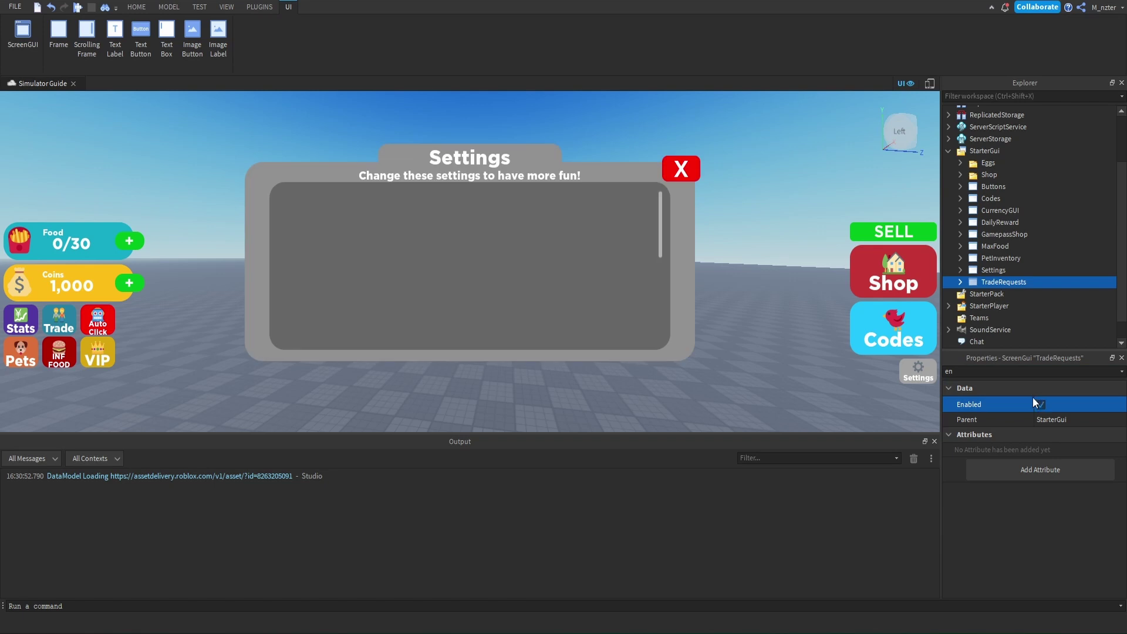
pyautogui.click(960, 282)
pyautogui.scroll(-1, 971, 286)
pyautogui.click(973, 294)
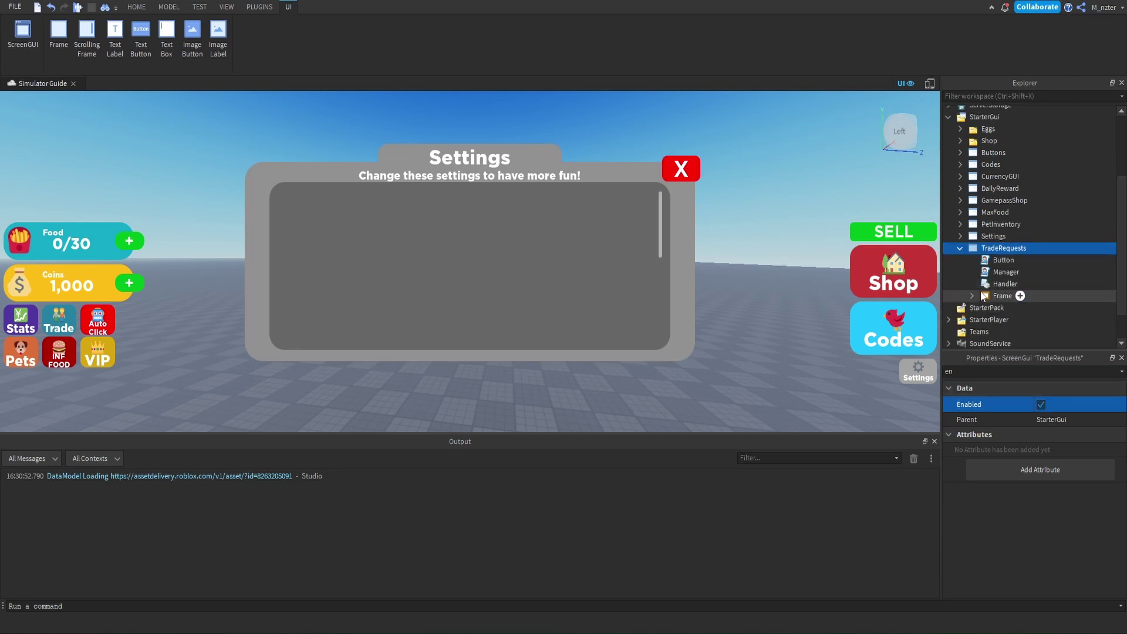
pyautogui.scroll(-2, 974, 287)
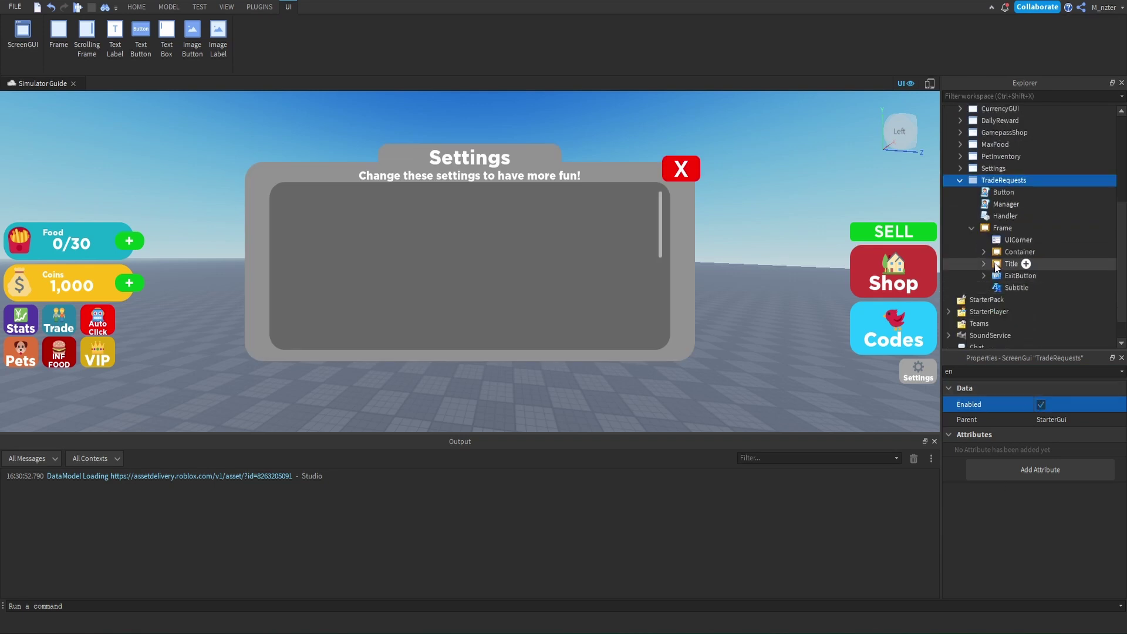
pyautogui.click(984, 264)
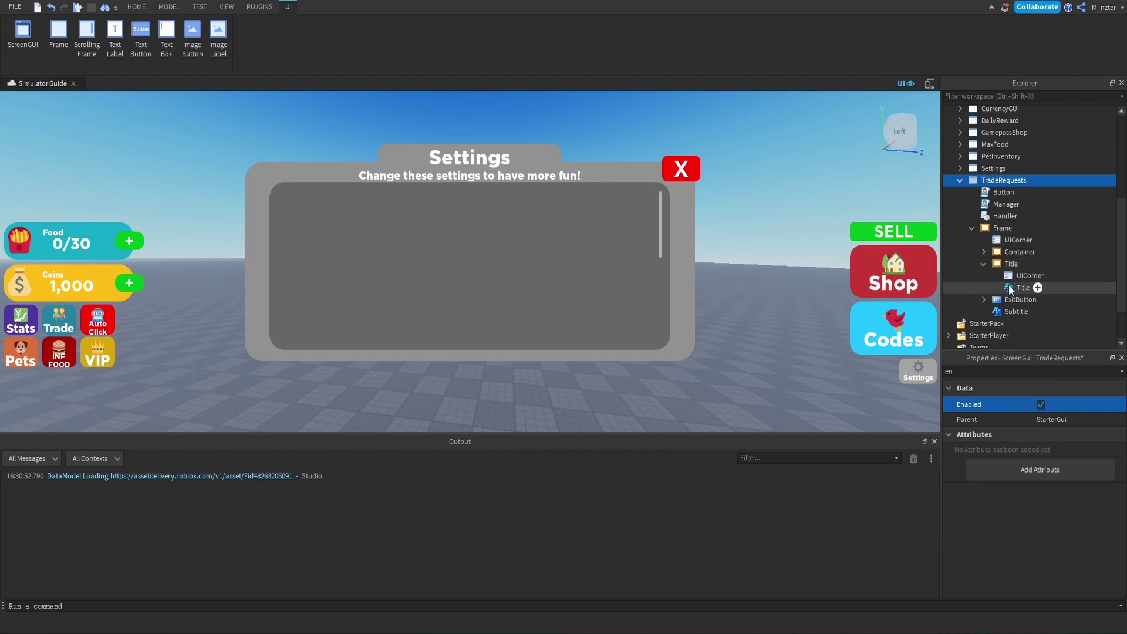
pyautogui.click(1012, 286)
# - Change the title label's text to 'Trade'
pyautogui.click(1032, 371)
pyautogui.write('text')
pyautogui.scroll(1, 1056, 413)
pyautogui.click(1057, 427)
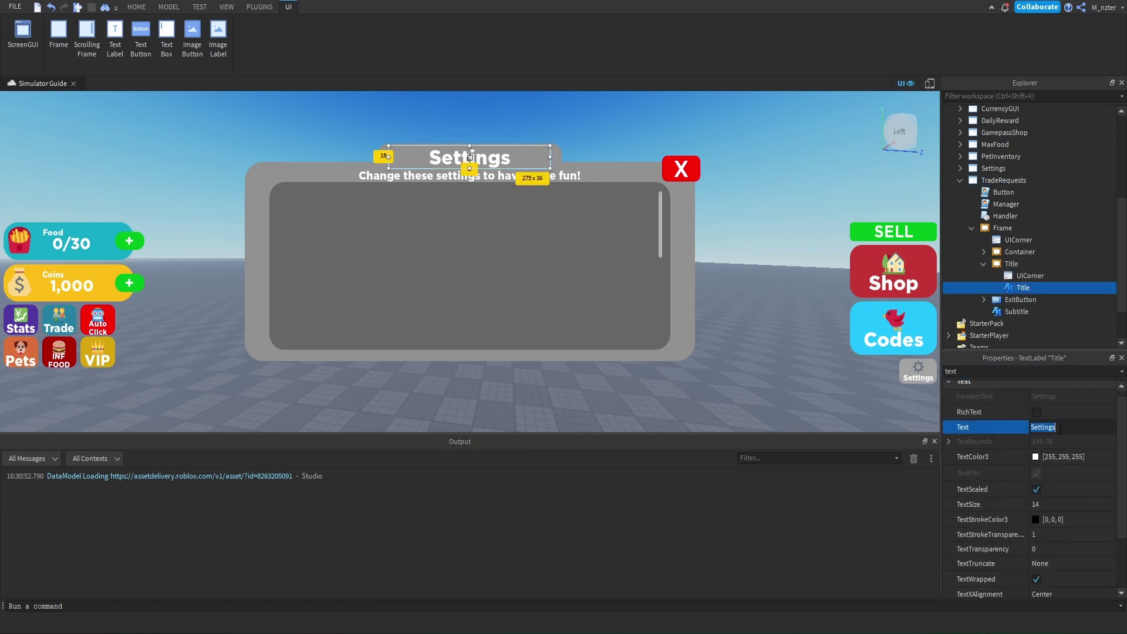
pyautogui.write('Trade')
# - Set the subtitle text to 'Trade pets with other players!'
pyautogui.click(1017, 311)
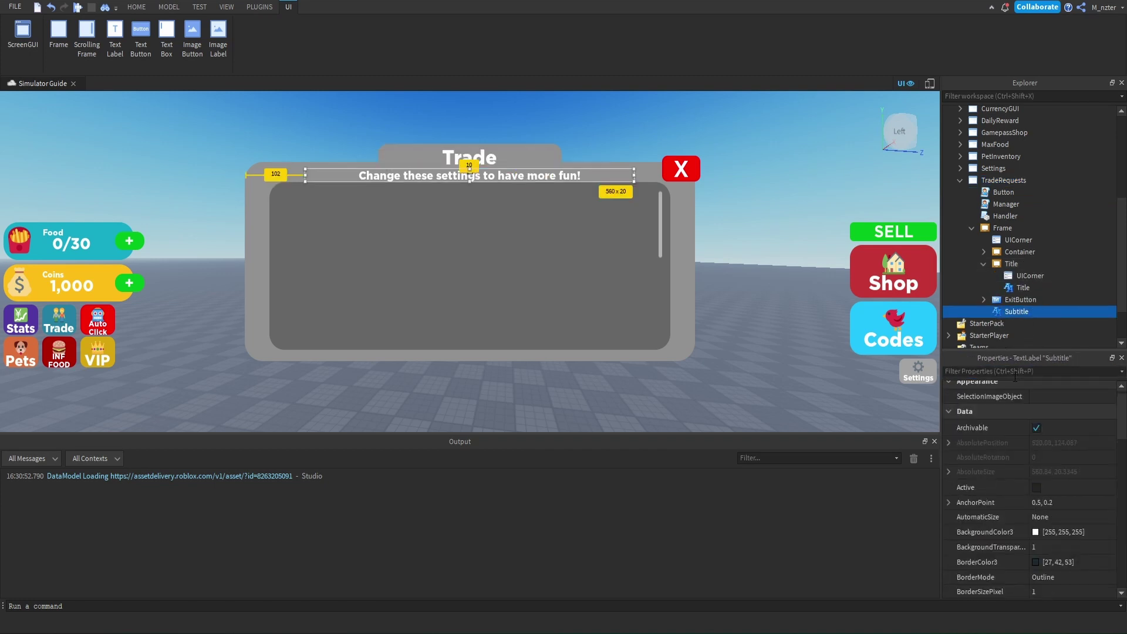
pyautogui.click(1033, 371)
pyautogui.click(1075, 427)
pyautogui.write('T')
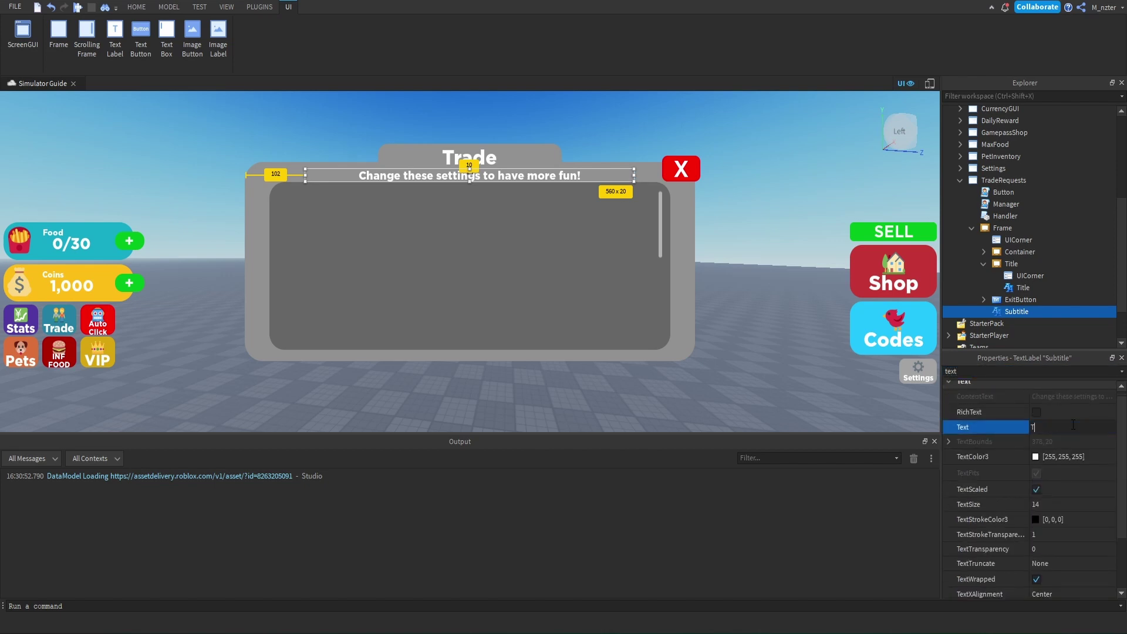
pyautogui.write('rade pets with other players!')
pyautogui.press('Return')
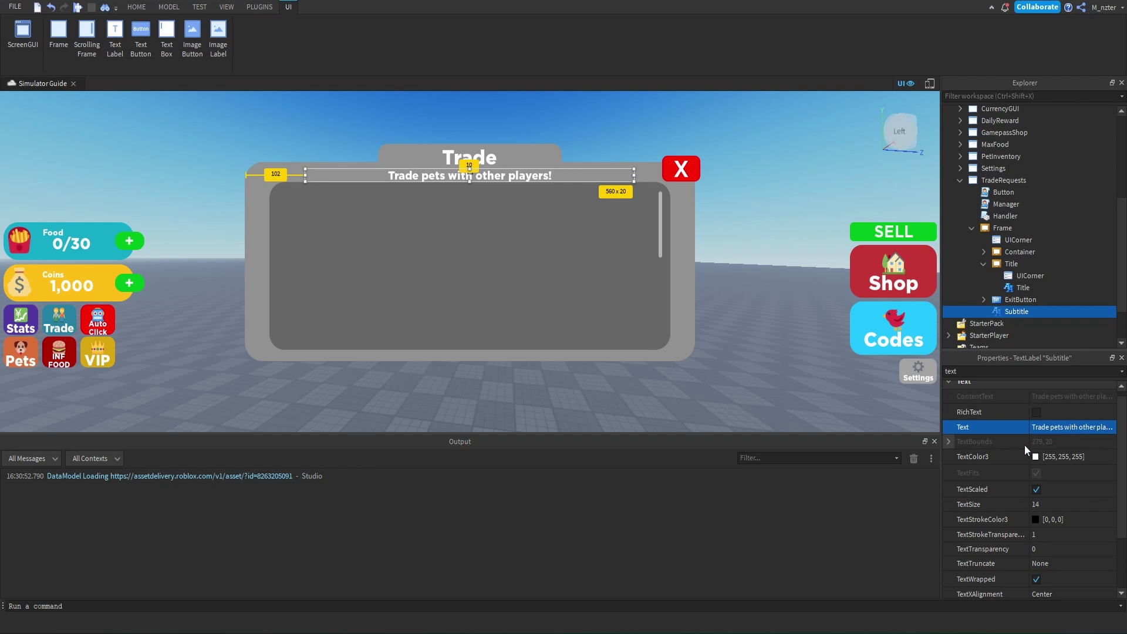
# - Resize the main Frame to be much narrower and taller
pyautogui.click(1002, 229)
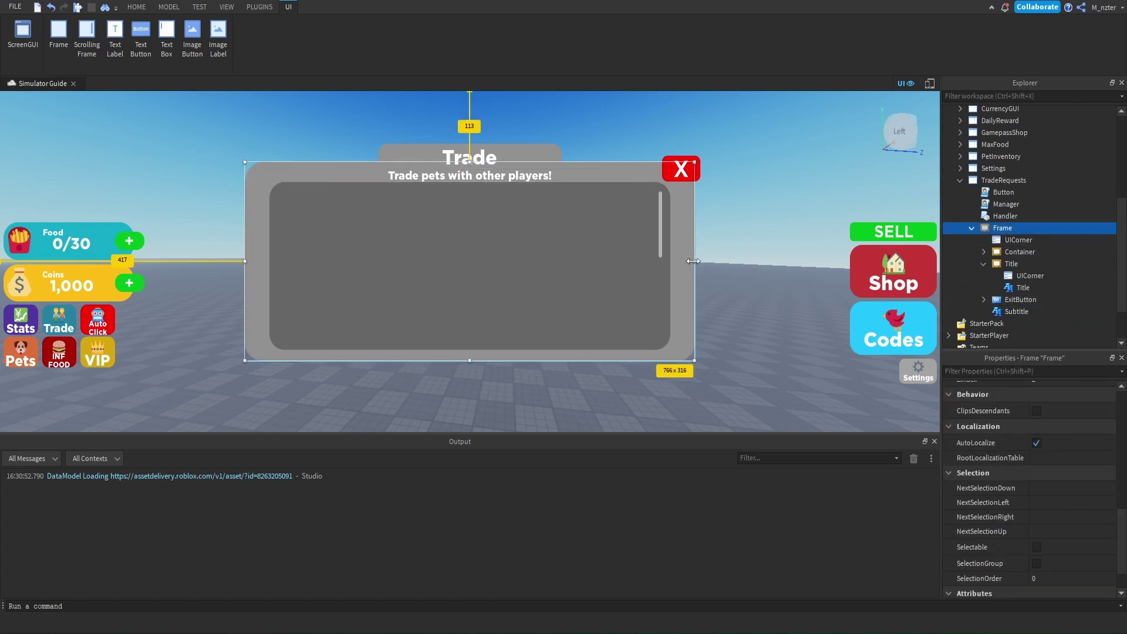
pyautogui.moveTo(694, 262); pyautogui.dragTo(442, 307)
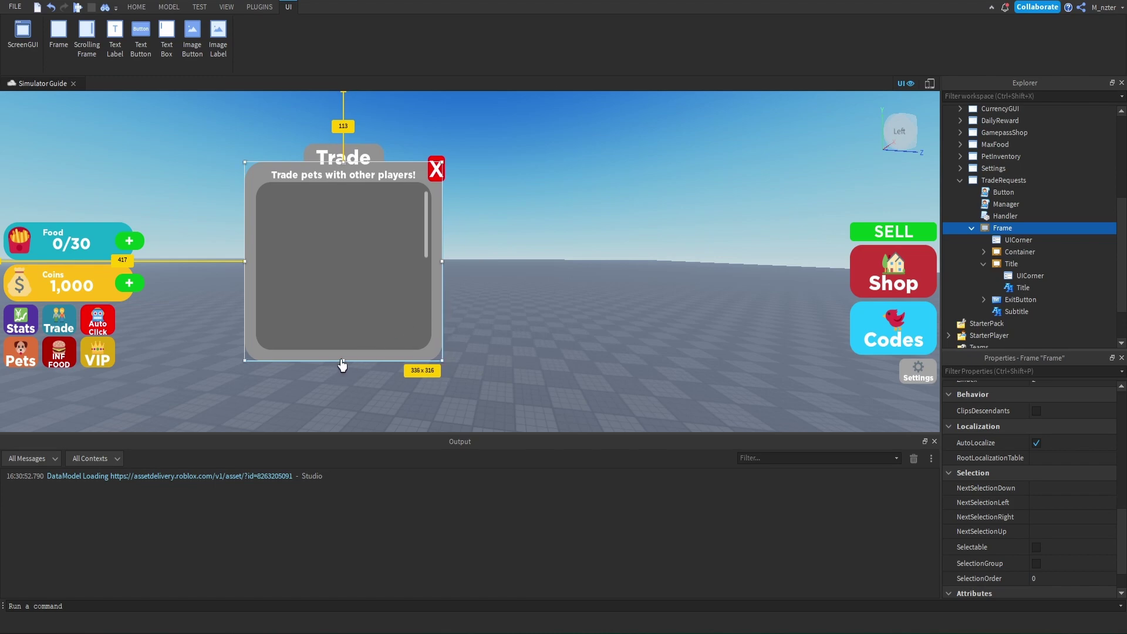
pyautogui.moveTo(344, 361); pyautogui.dragTo(344, 392)
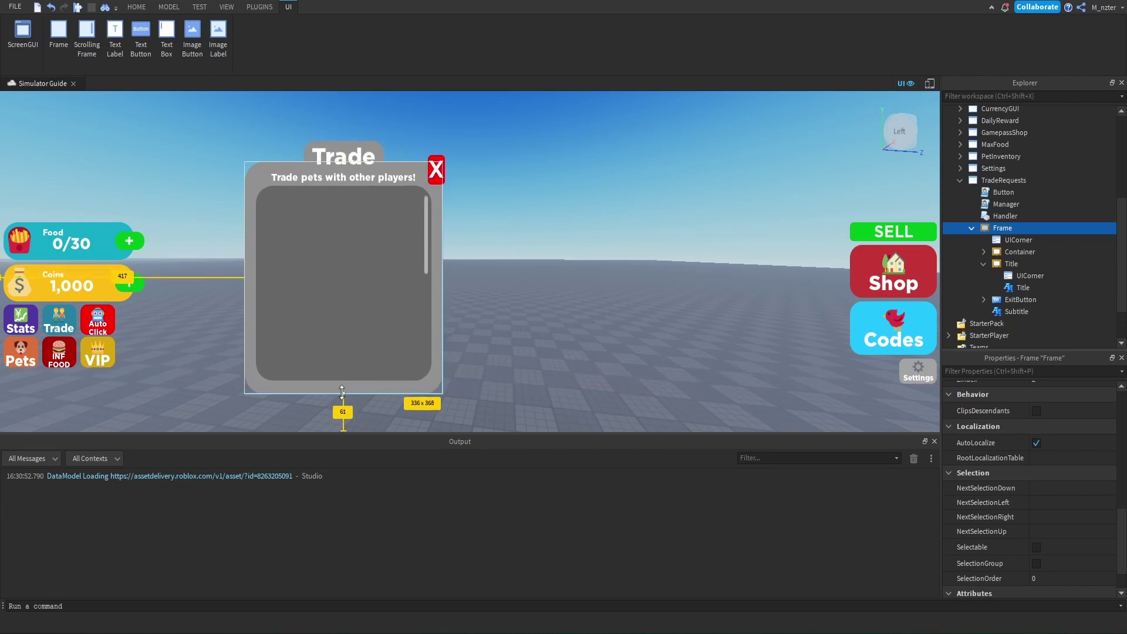
# - Centre the Frame on screen at position {0.5,0},{0.5,0}
pyautogui.click(1042, 371)
pyautogui.write('po')
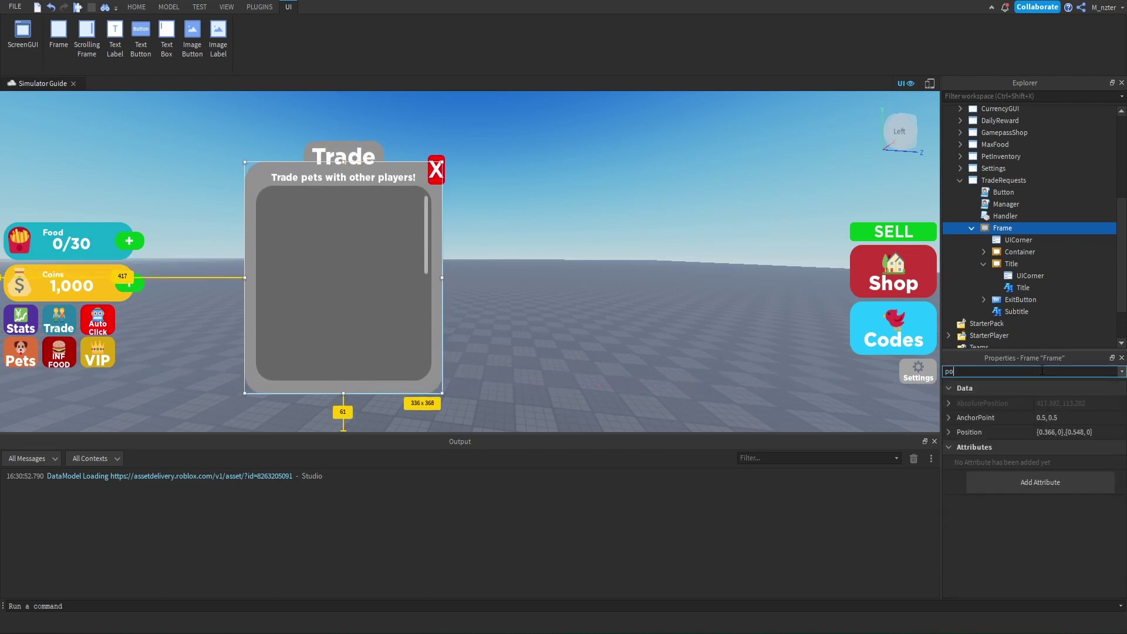
pyautogui.doubleClick(1044, 432)
pyautogui.write('0.5')
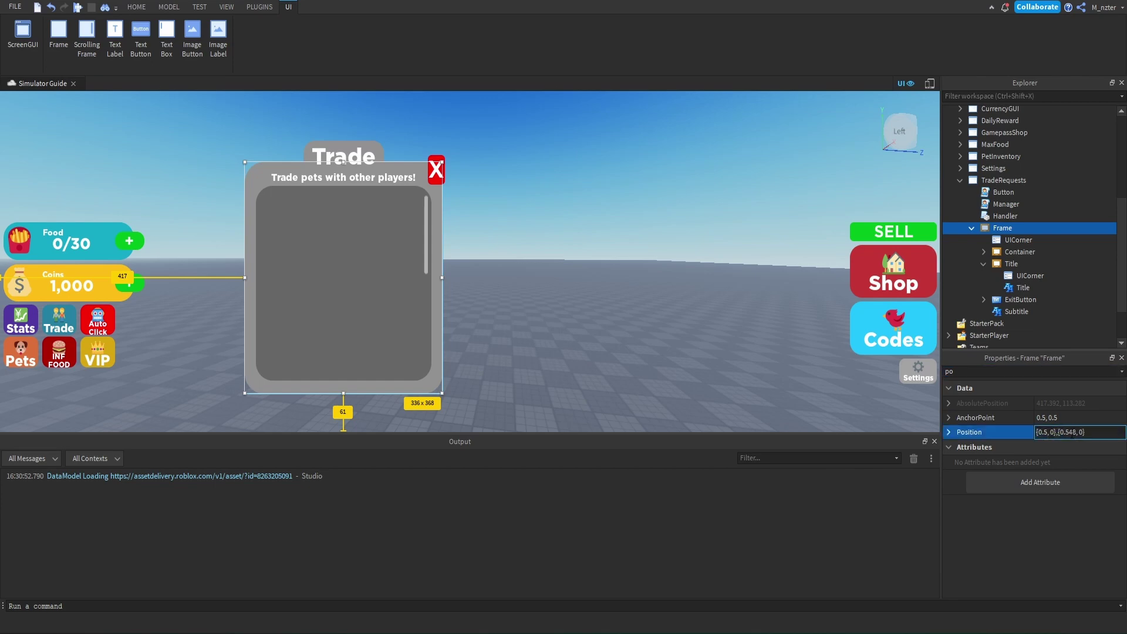
pyautogui.doubleClick(1072, 432)
pyautogui.write('0.5')
pyautogui.press('Return')
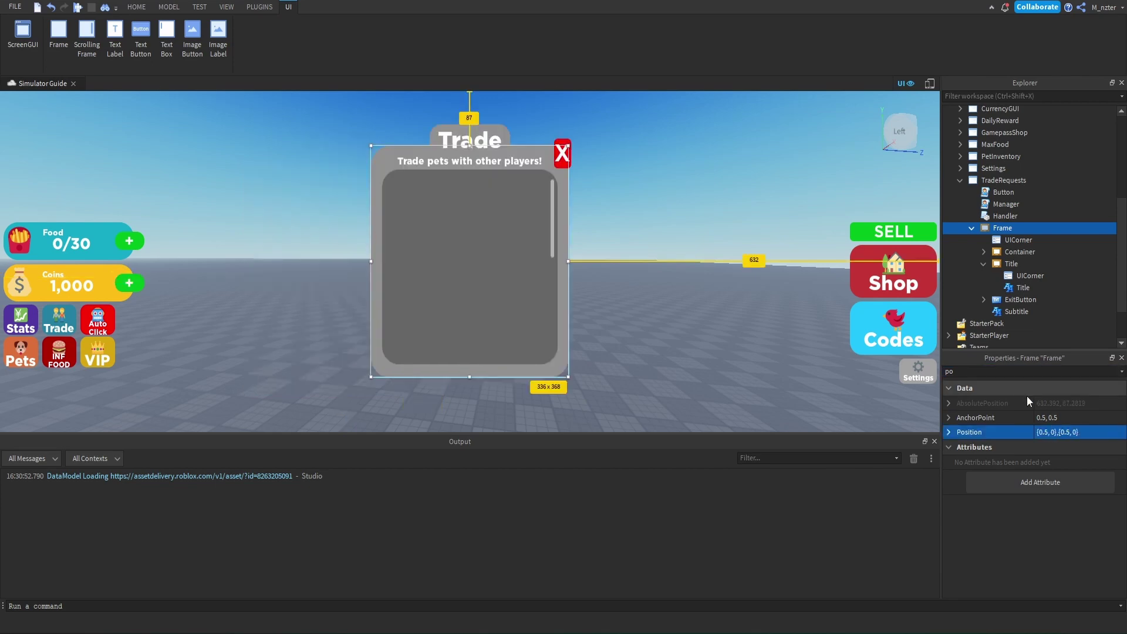
pyautogui.keyDown('ctrl'); pyautogui.click(1015, 266); pyautogui.keyUp('ctrl')
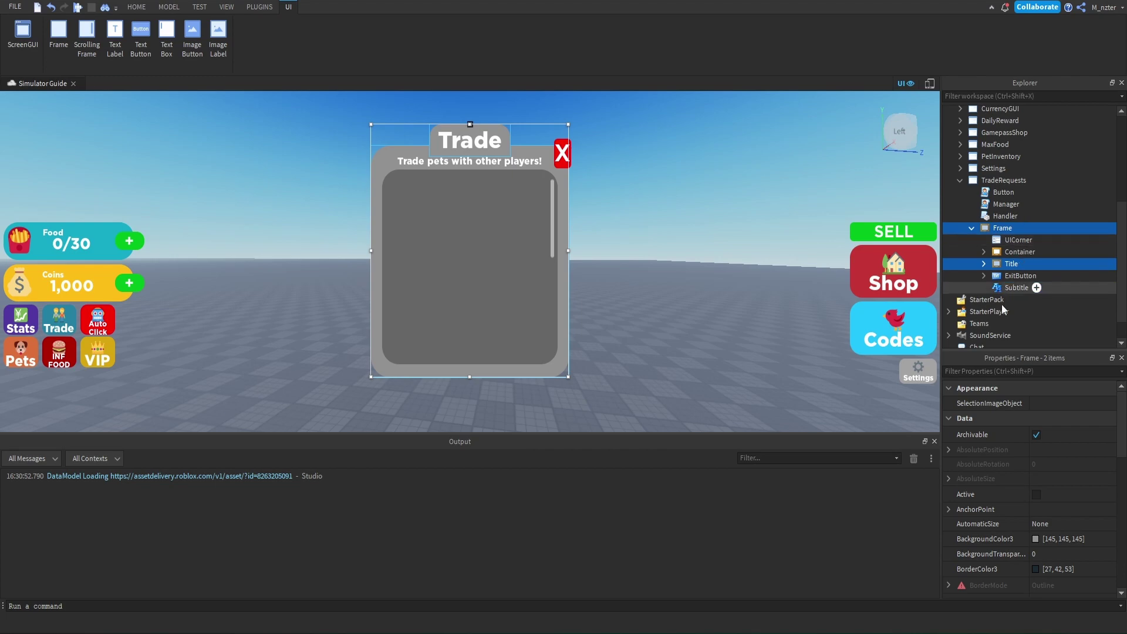
# - Give the panel and title tab a blue [33,142,209] background colour
pyautogui.click(1014, 371)
pyautogui.write('bac')
pyautogui.click(1040, 403)
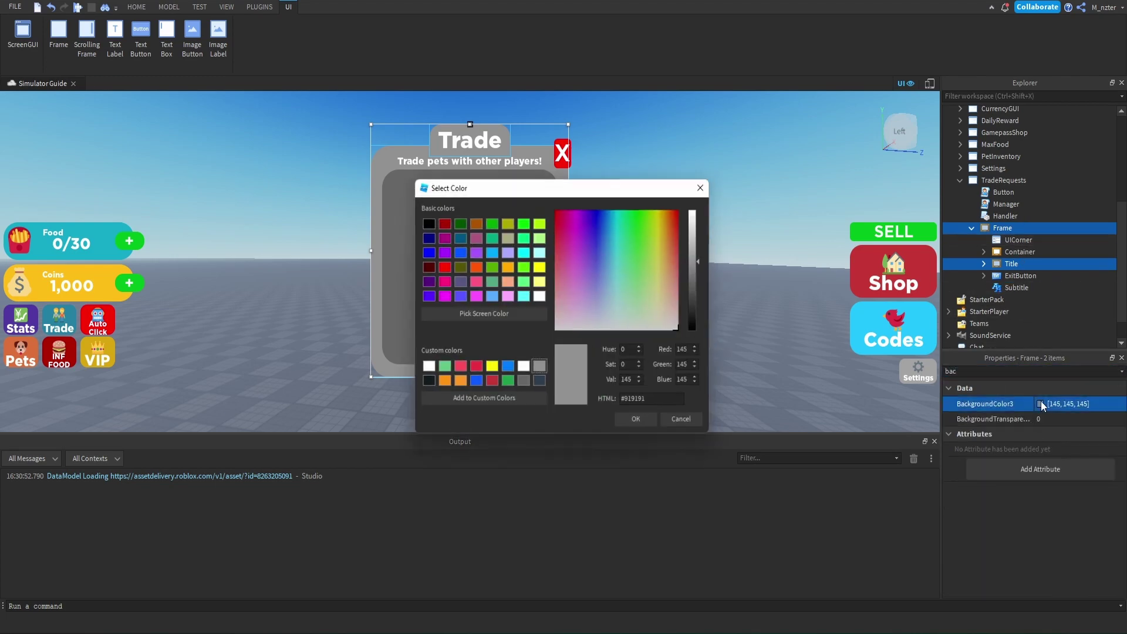
pyautogui.click(482, 314)
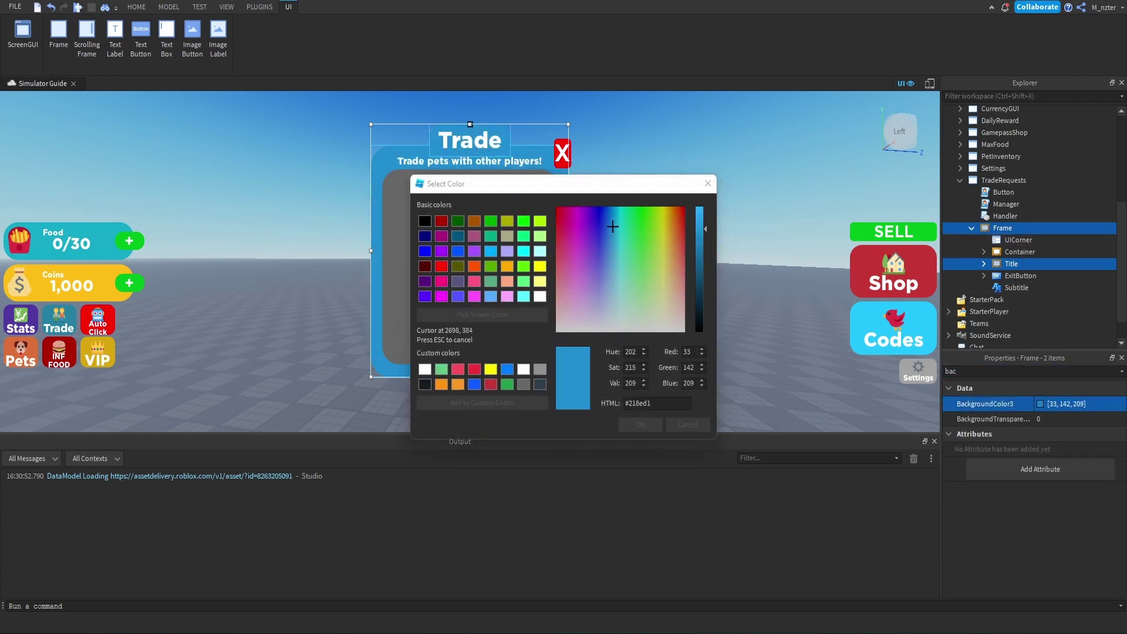
pyautogui.click(649, 423)
# - Colour the Container a darker blue [22,99,143]
pyautogui.click(1021, 253)
pyautogui.click(1041, 403)
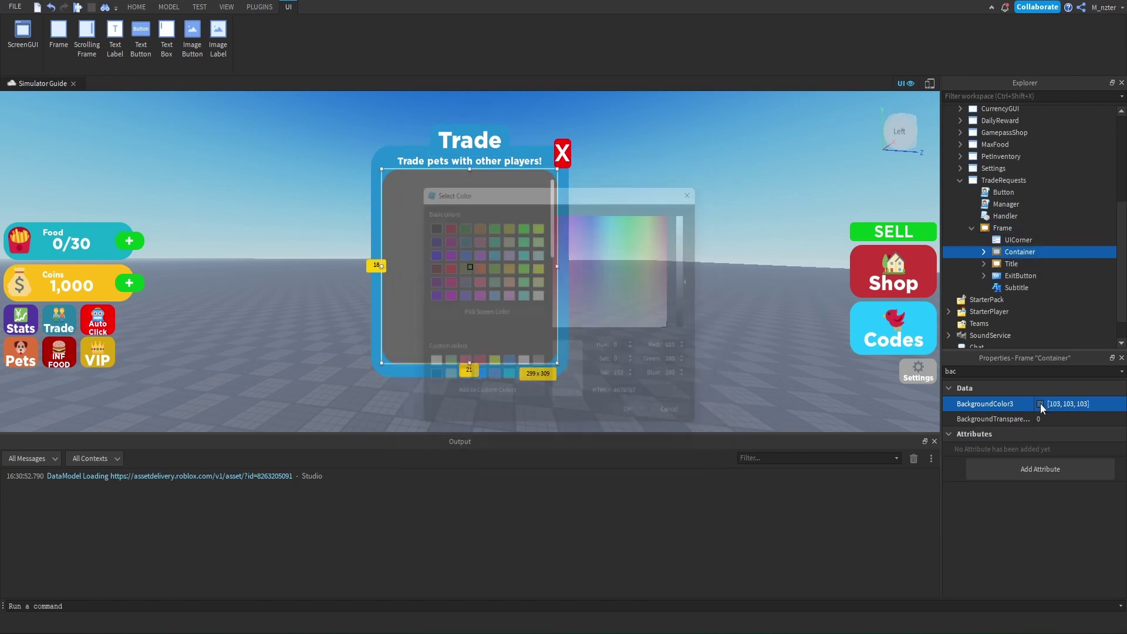
pyautogui.click(522, 317)
pyautogui.click(544, 158)
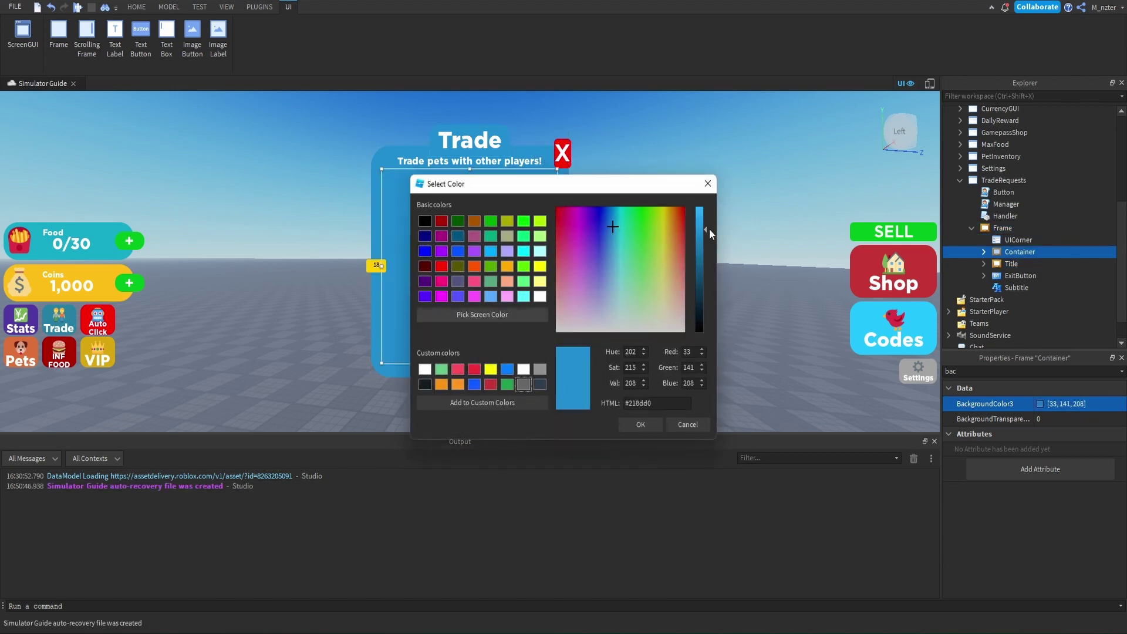
pyautogui.moveTo(707, 246); pyautogui.dragTo(704, 263)
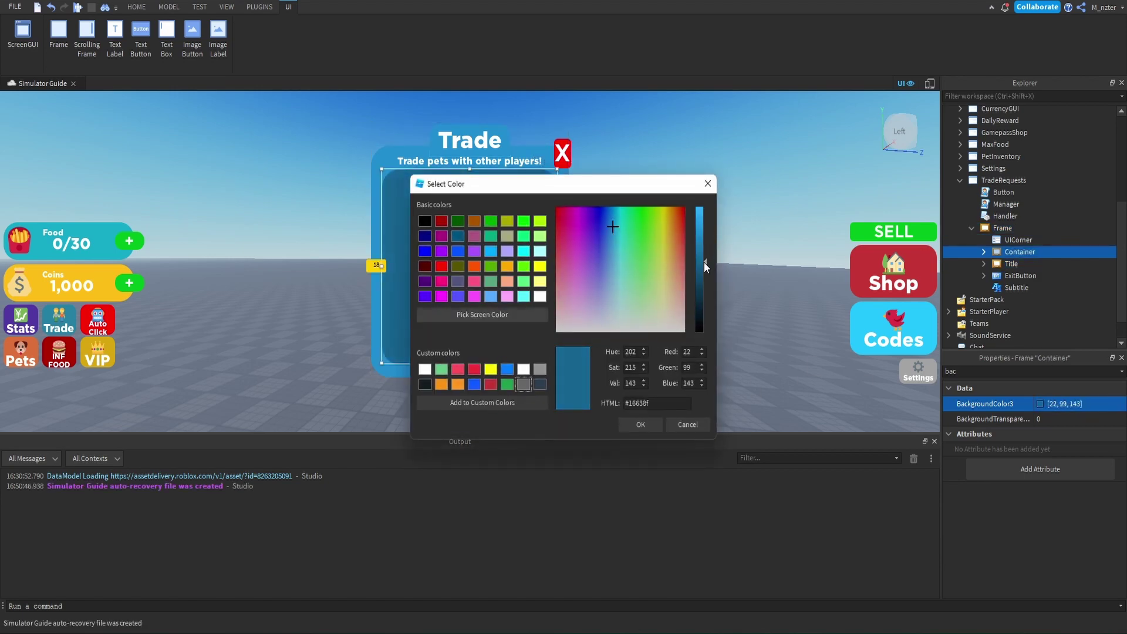
pyautogui.click(641, 424)
# - Widen the red close button slightly to the right
pyautogui.click(1020, 275)
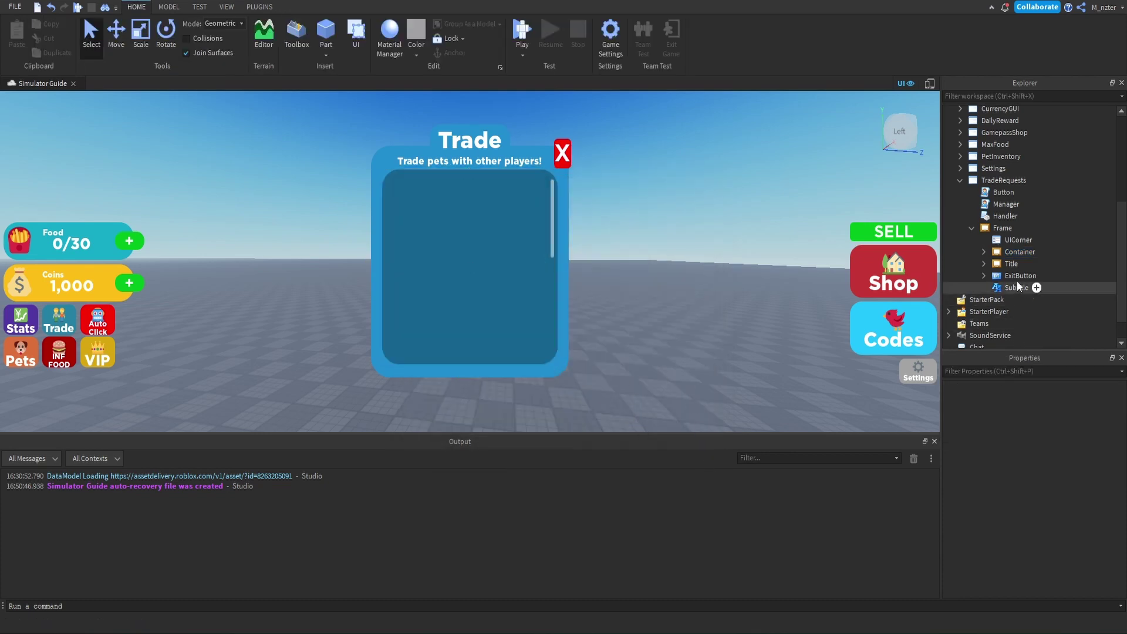
pyautogui.moveTo(572, 152); pyautogui.dragTo(584, 153)
pyautogui.click(661, 227)
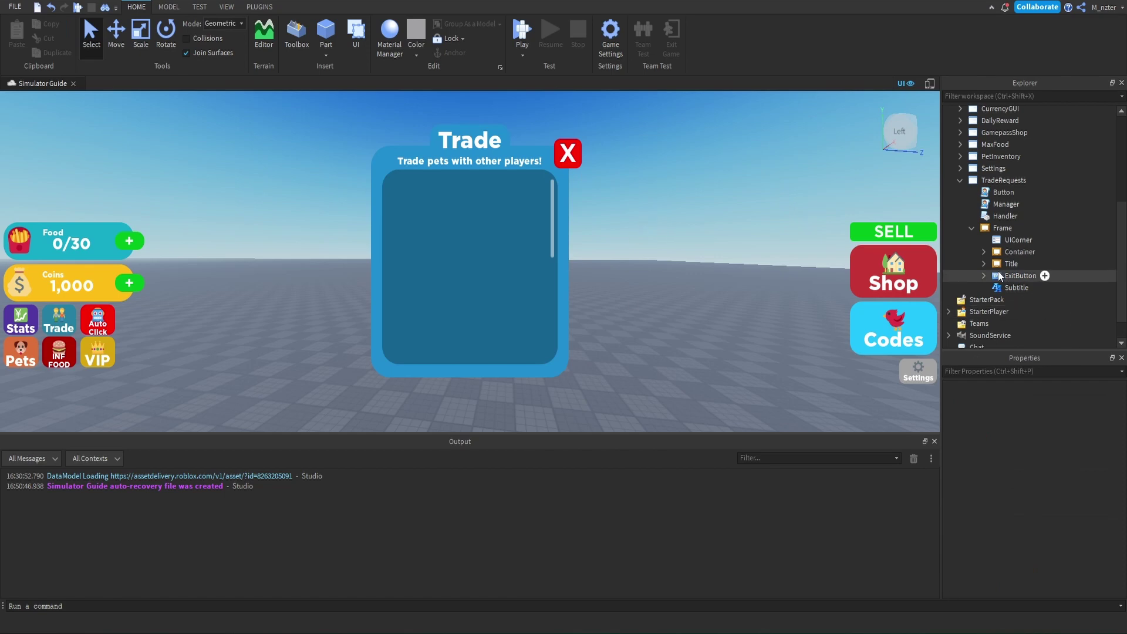
# - Expand the nested Containers and make the Template row visible
pyautogui.click(984, 251)
pyautogui.click(996, 276)
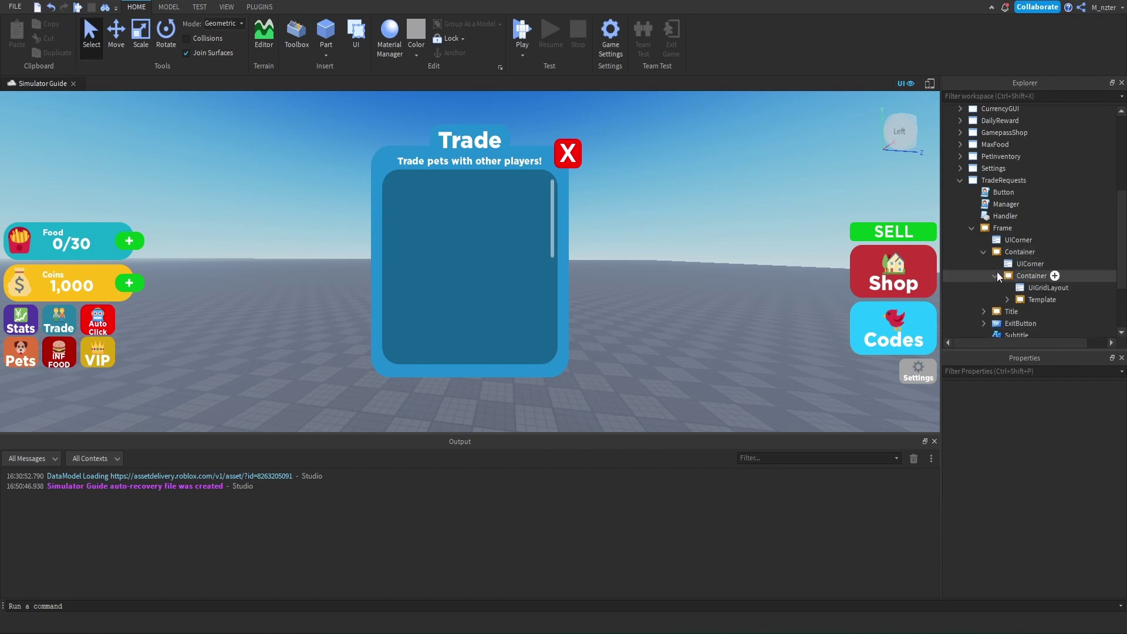
pyautogui.click(1041, 300)
pyautogui.click(1037, 369)
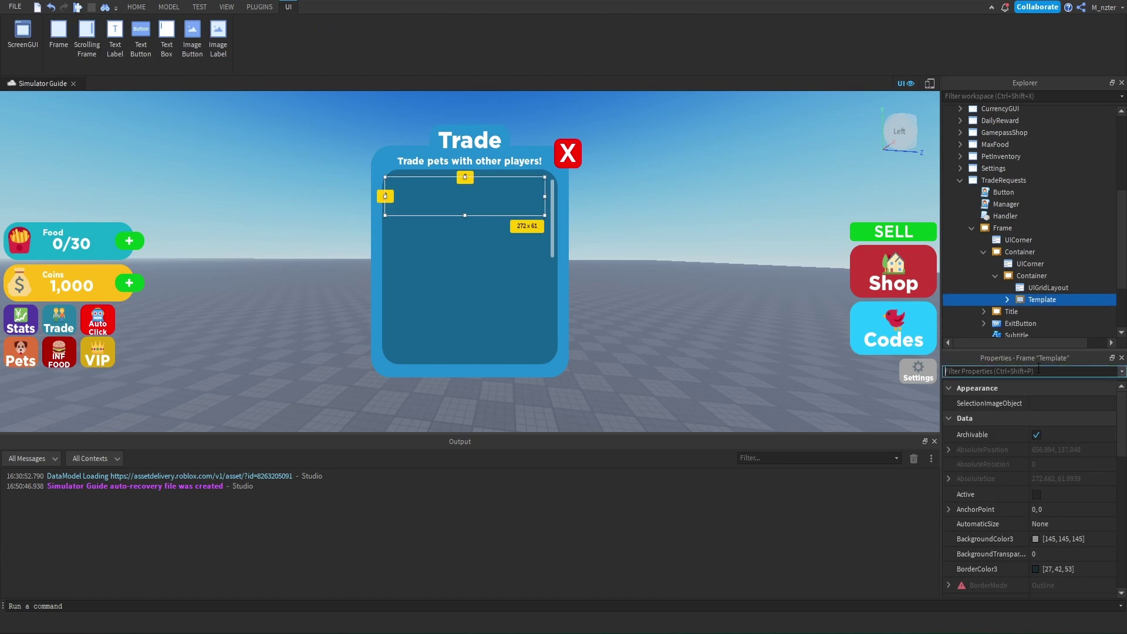
pyautogui.write('v')
pyautogui.click(1040, 437)
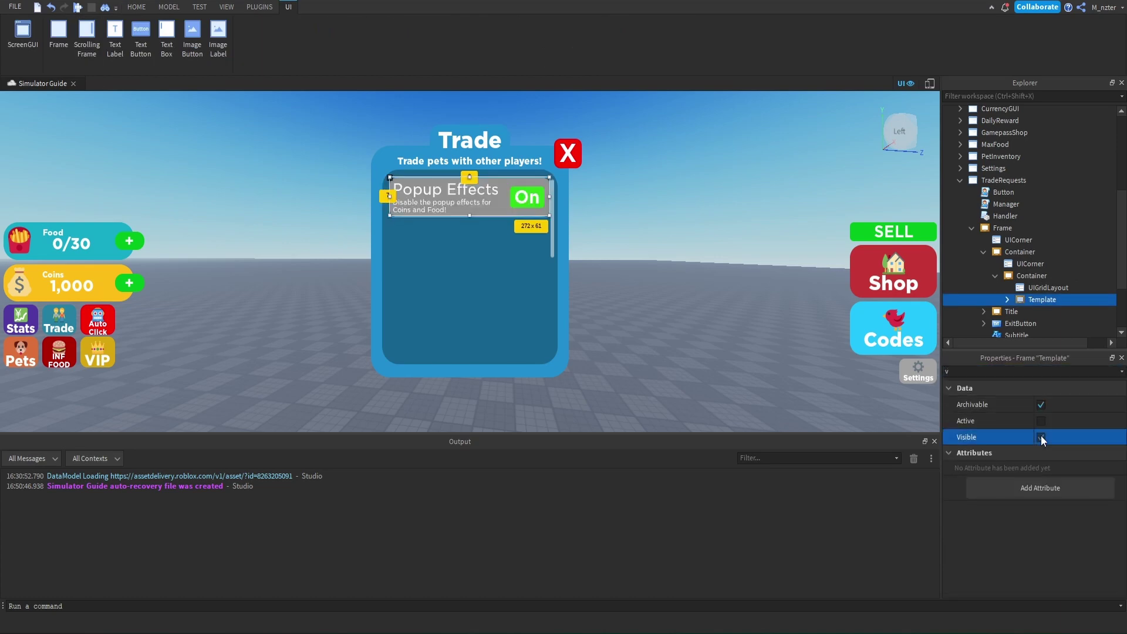
# - Delete the Description label from the Template row
pyautogui.click(1006, 287)
pyautogui.click(1007, 299)
pyautogui.scroll(-2, 1032, 274)
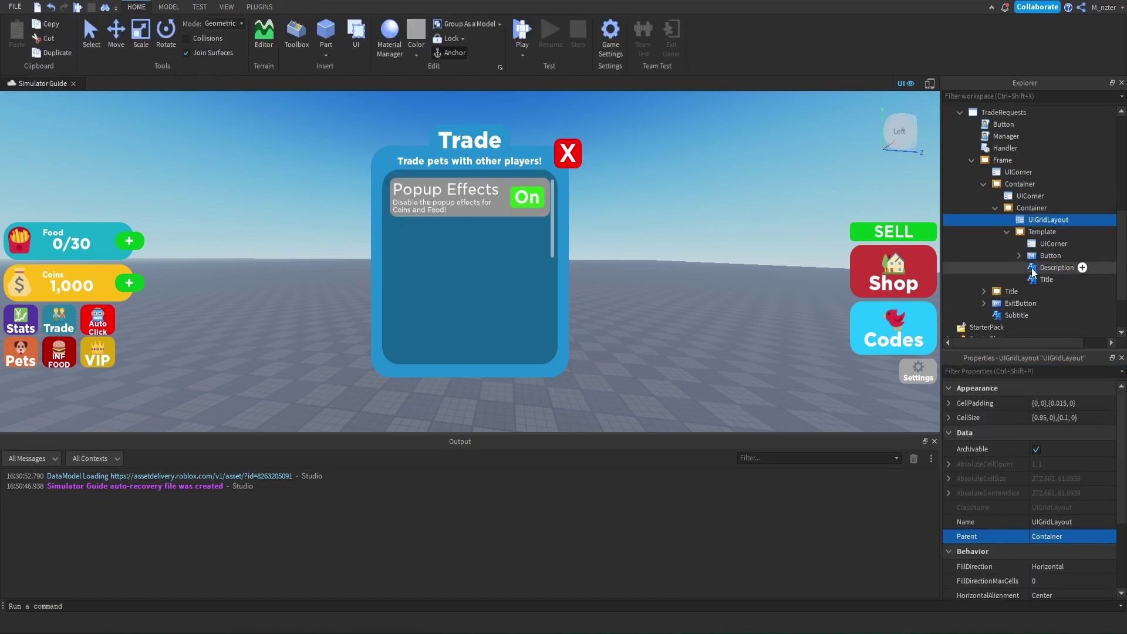
pyautogui.click(1048, 256)
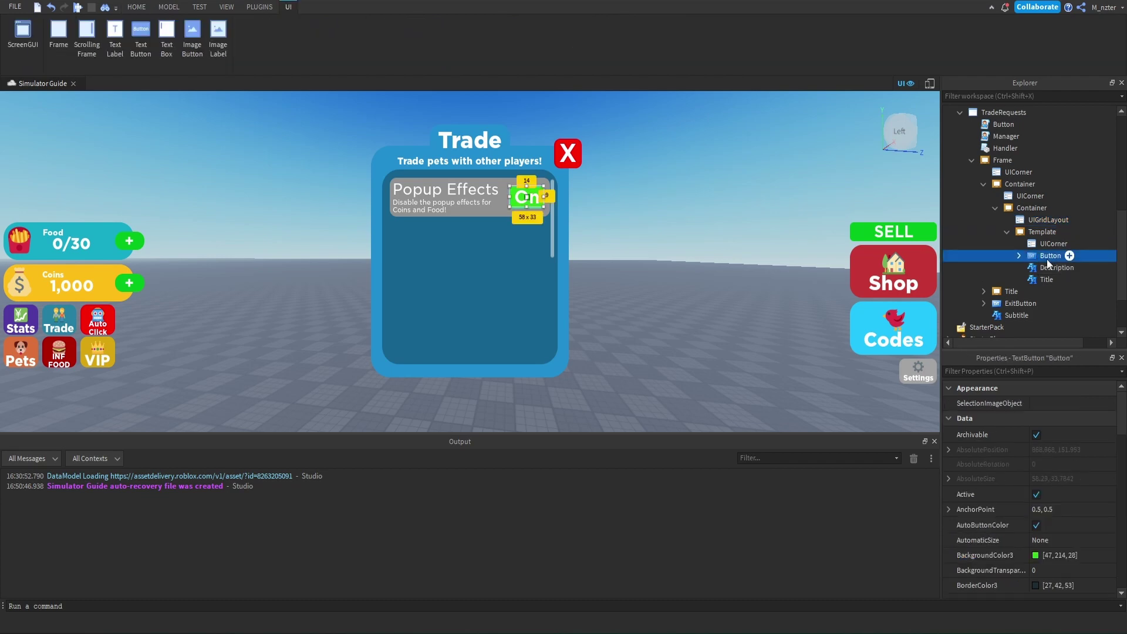
pyautogui.click(1042, 267)
pyautogui.click(1046, 279)
pyautogui.click(1045, 269)
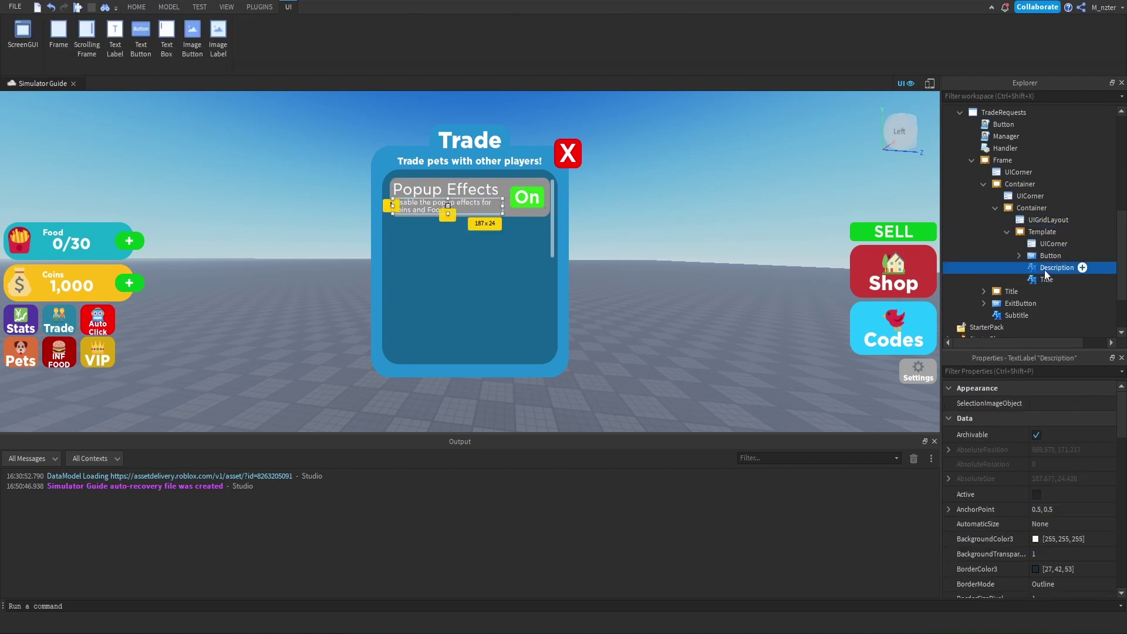
pyautogui.press('Delete')
# - Widen the row's On button slightly to the left and relabel it 'Send'
pyautogui.click(1044, 269)
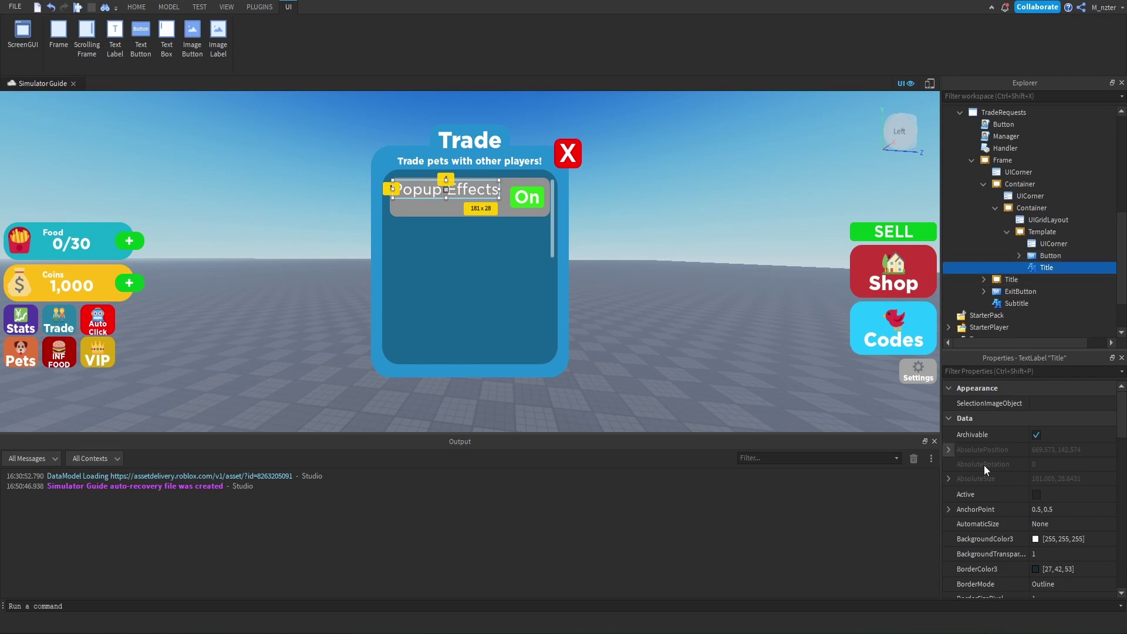
pyautogui.click(1034, 257)
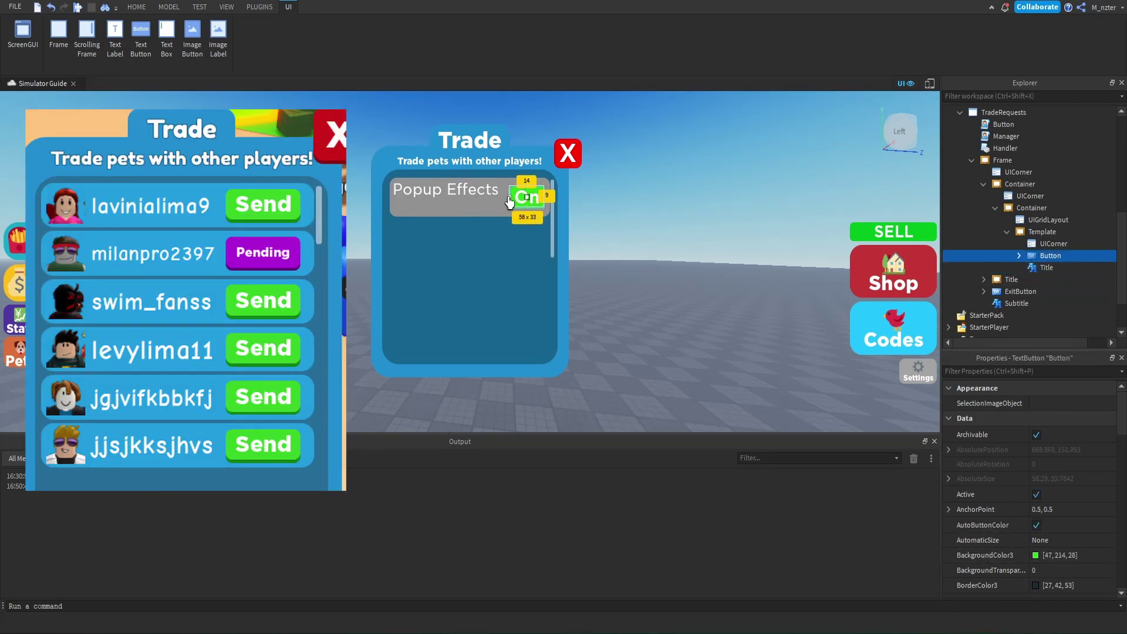
pyautogui.moveTo(509, 201); pyautogui.dragTo(506, 203)
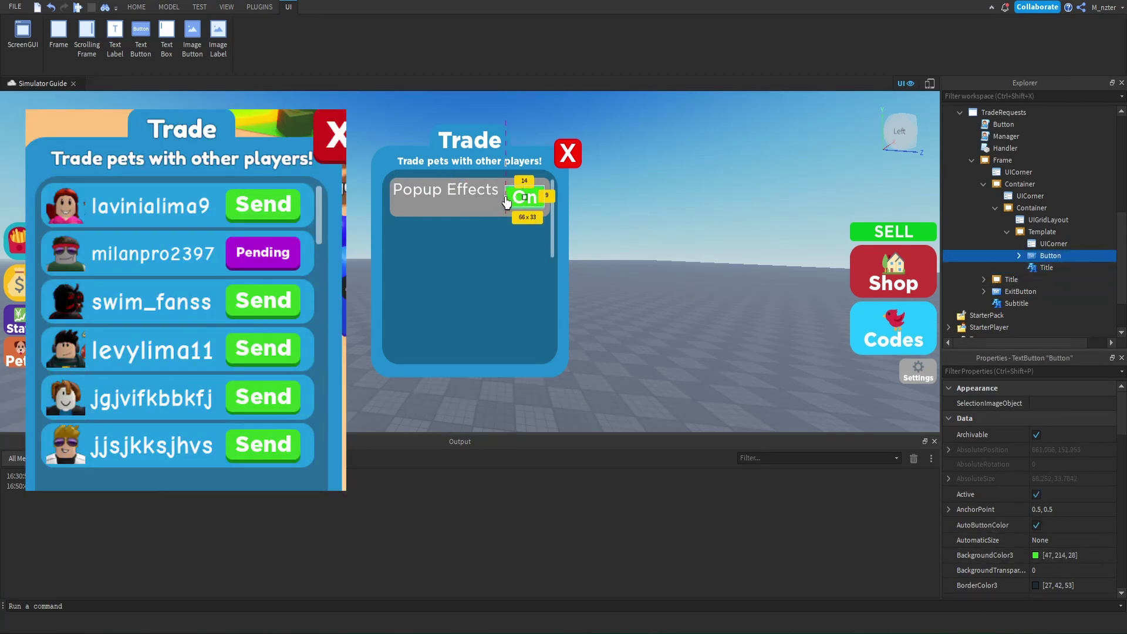
pyautogui.click(992, 371)
pyautogui.write('text')
pyautogui.click(1056, 434)
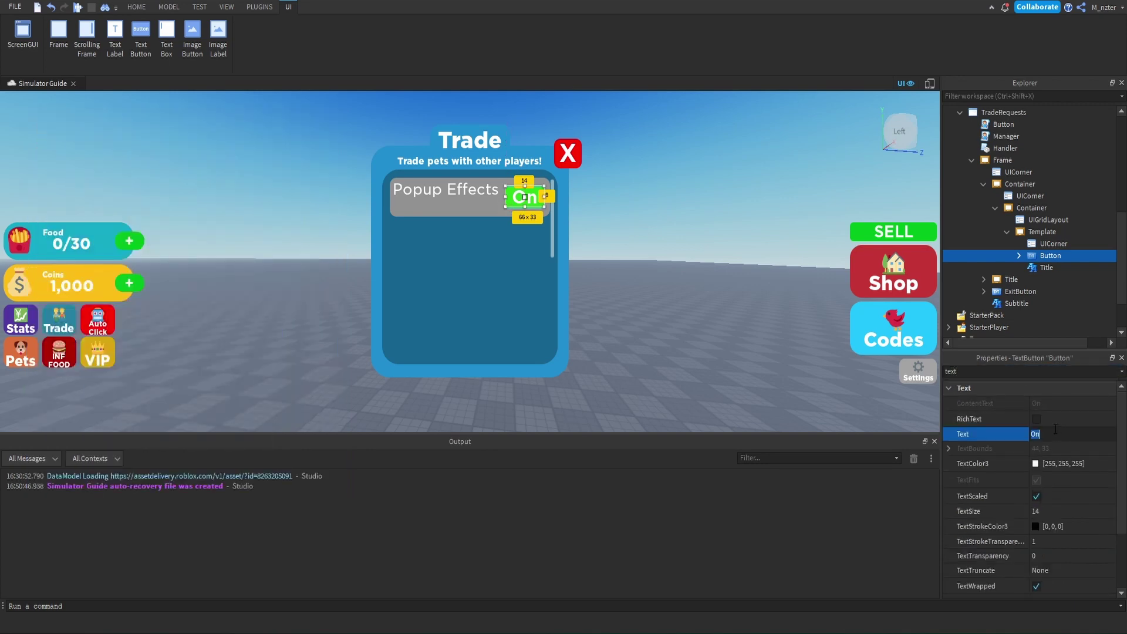
pyautogui.write('Send')
pyautogui.press('Return')
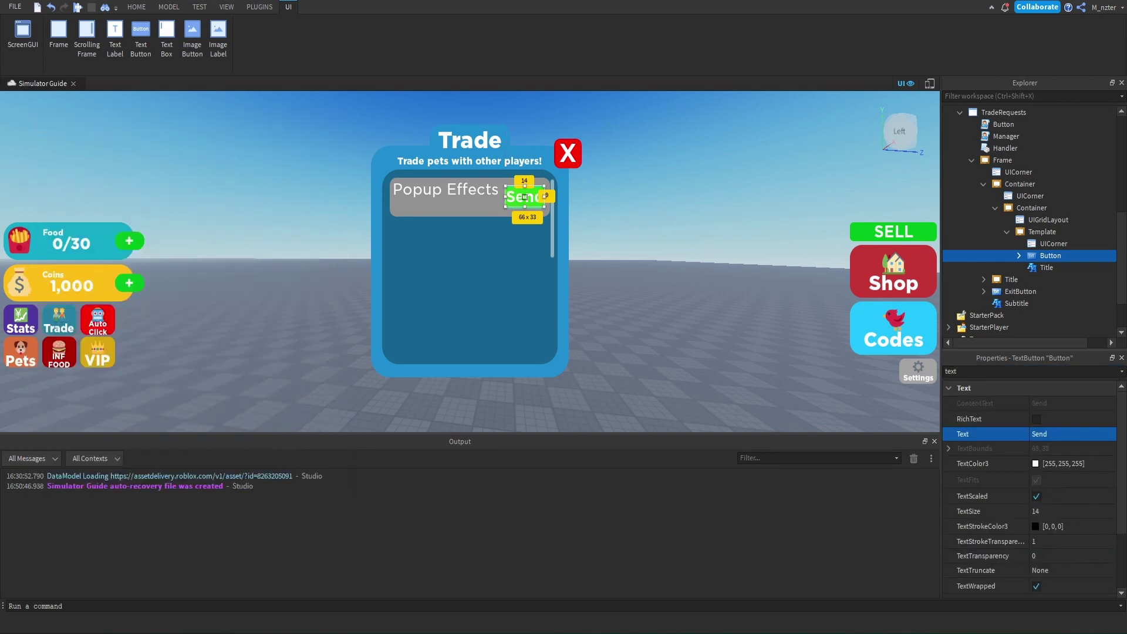
pyautogui.click(1064, 232)
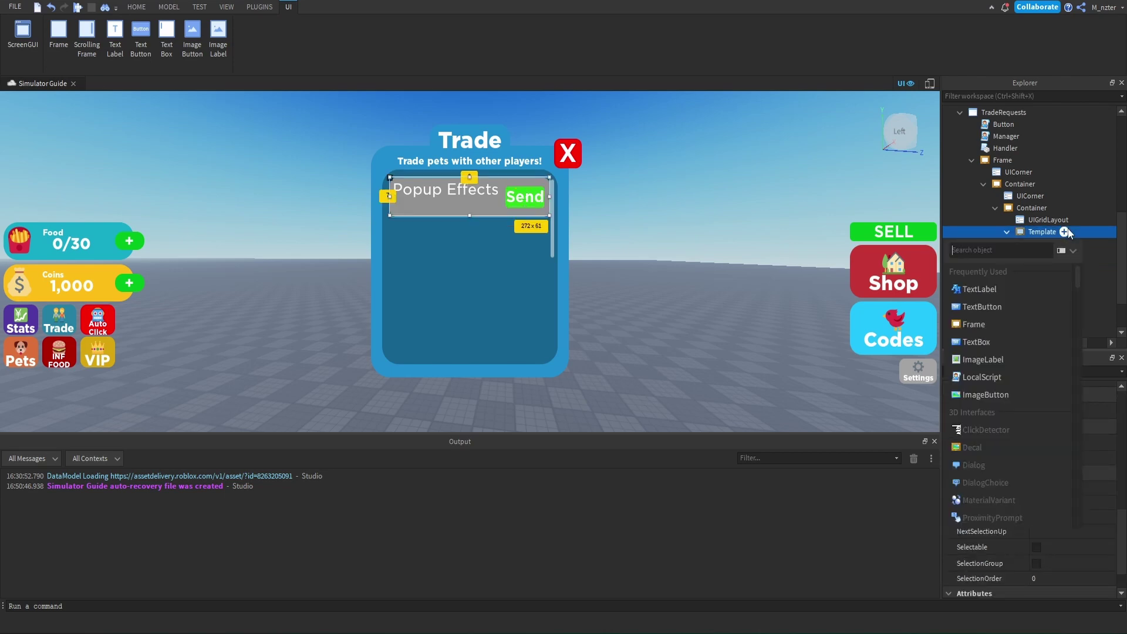
# - Insert an ImageLabel into the Template row and name it Avatar
pyautogui.write('Im')
pyautogui.press('Return')
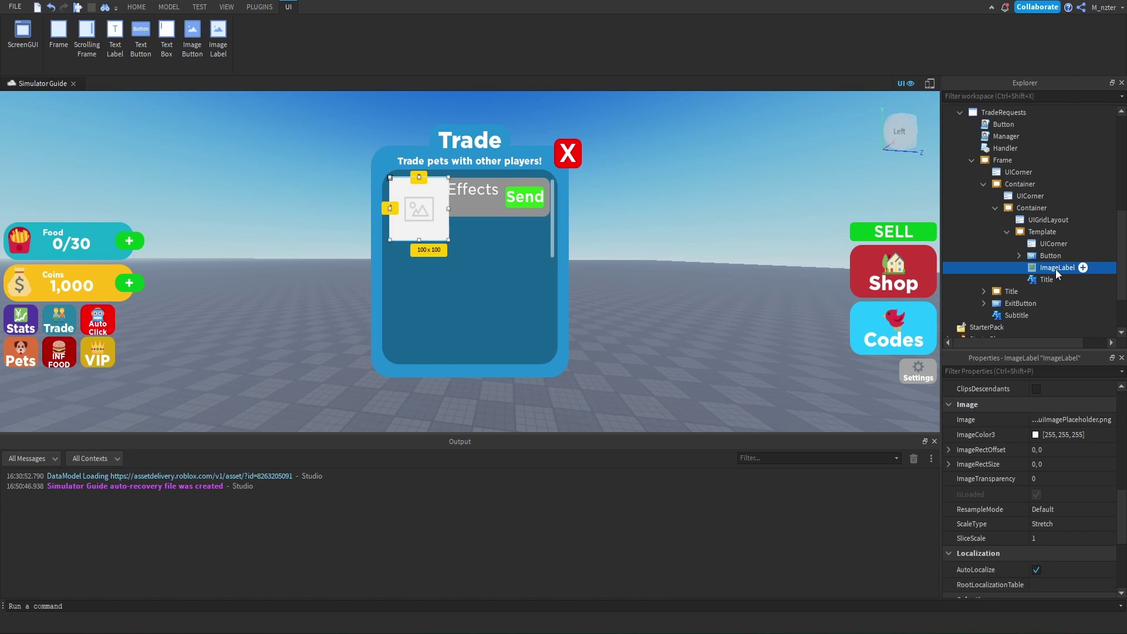
pyautogui.write('Avatar')
pyautogui.press('Return')
# - Set the Avatar size to {0.3,0},{0.9,0}
pyautogui.click(1009, 371)
pyautogui.write('size')
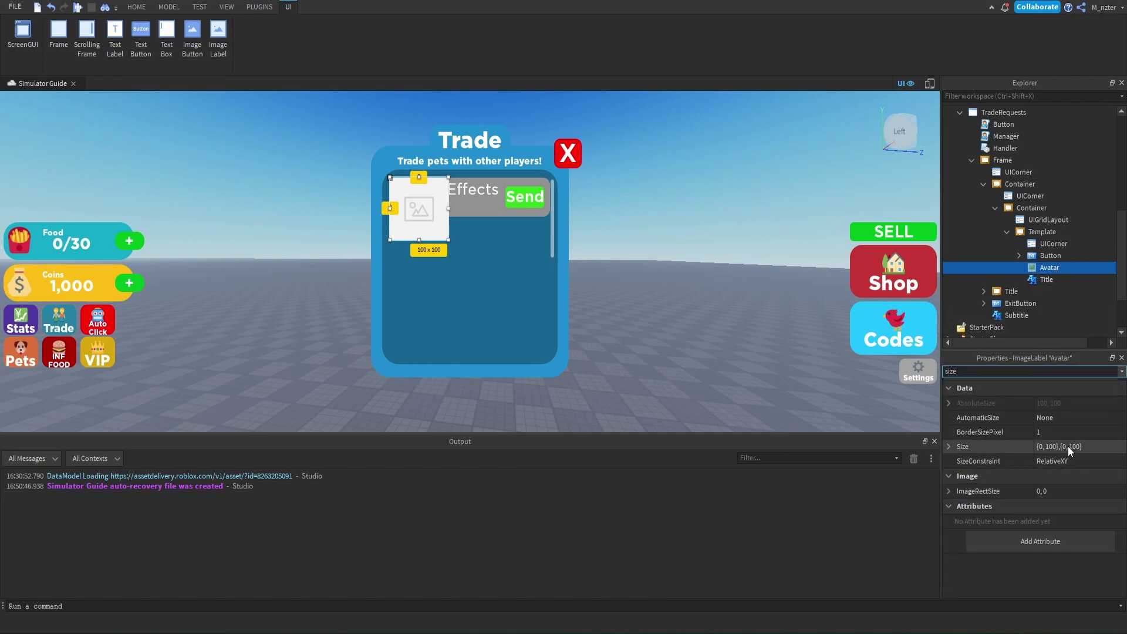
pyautogui.click(1068, 446)
pyautogui.write('.3,0,1,0')
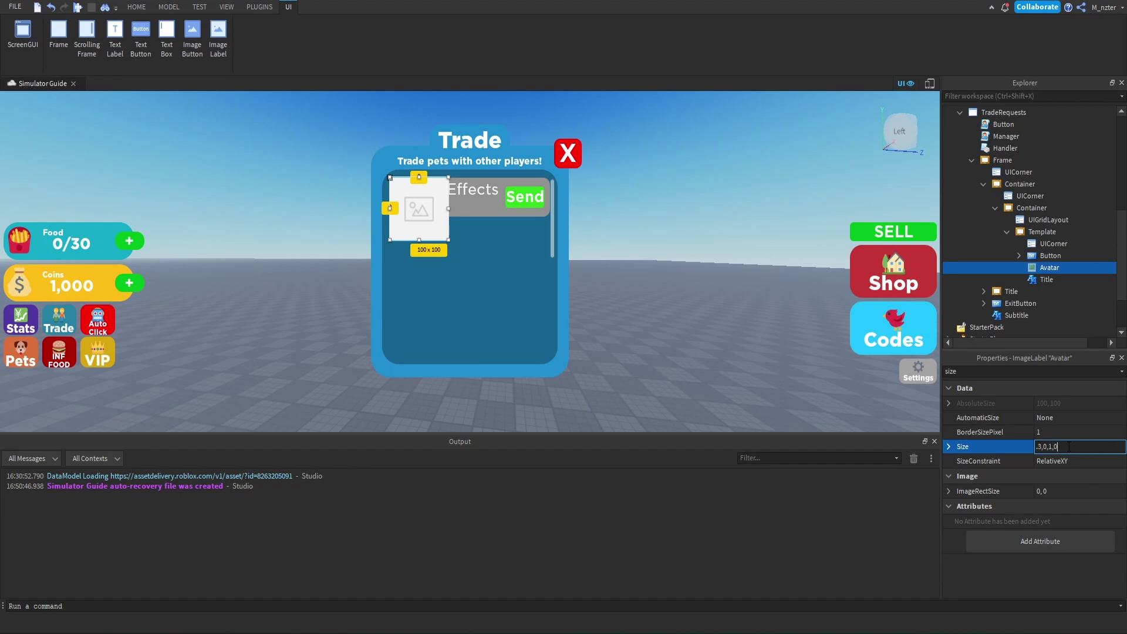
pyautogui.press('Return')
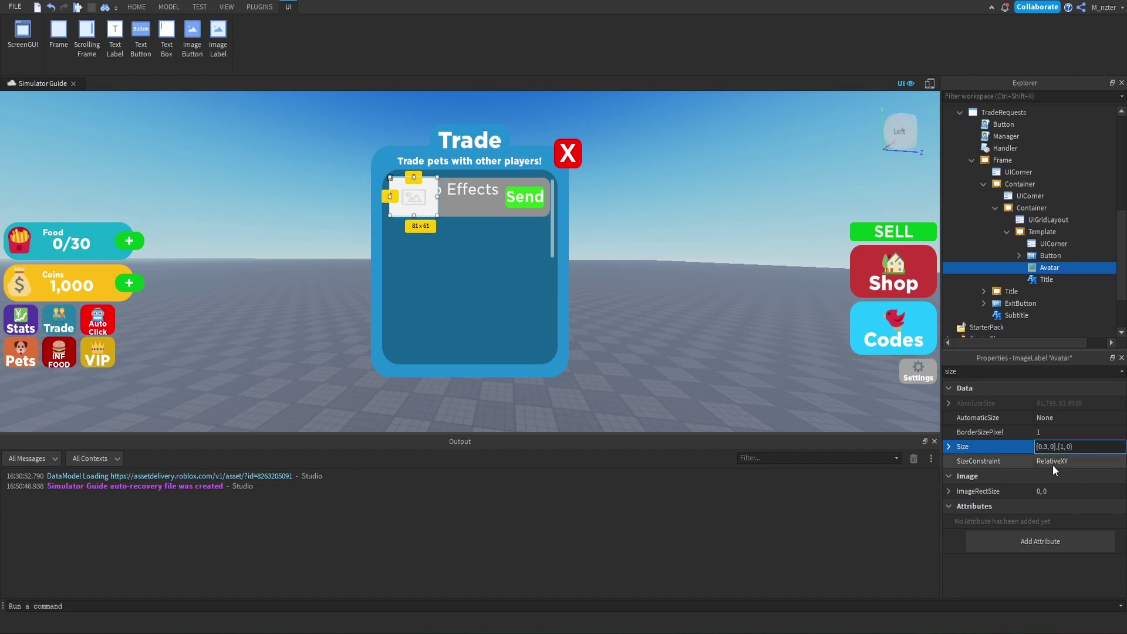
pyautogui.write('.9')
pyautogui.press('Return')
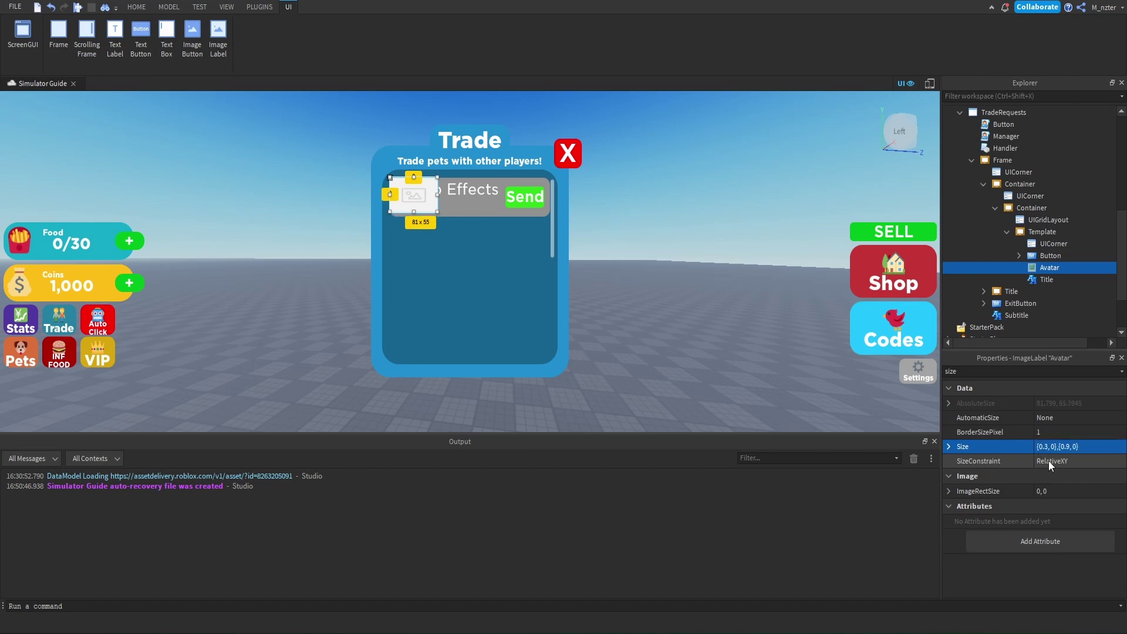
# - Anchor Avatar at 0, 0.5 and position it at {0.025,0},{0.5,0}
pyautogui.click(1061, 418)
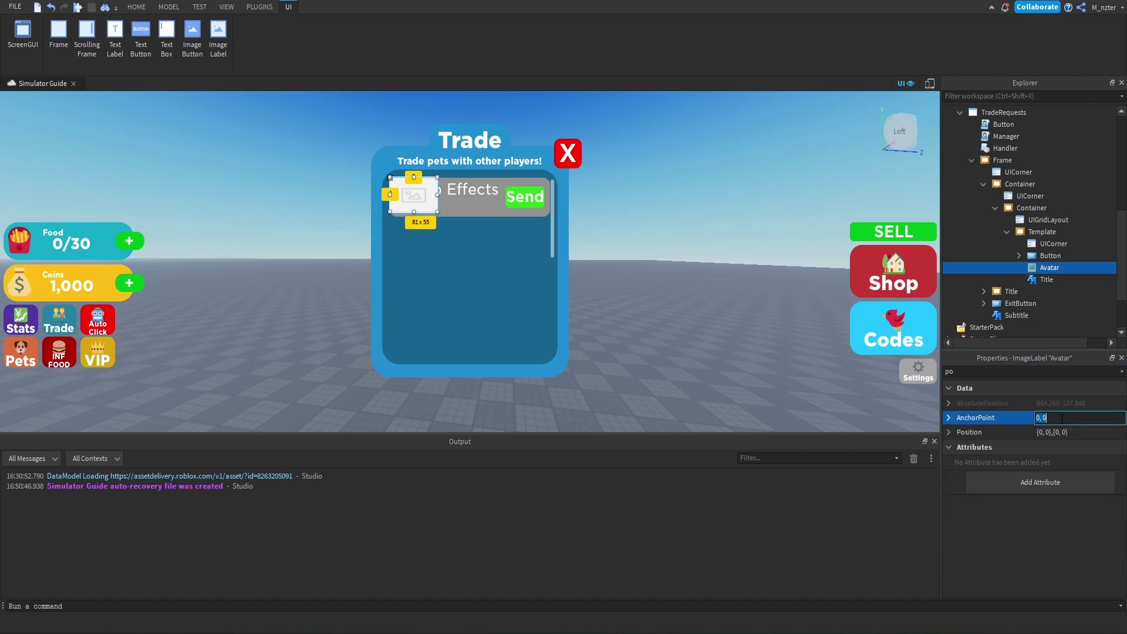
pyautogui.click(1062, 418)
pyautogui.press('Return')
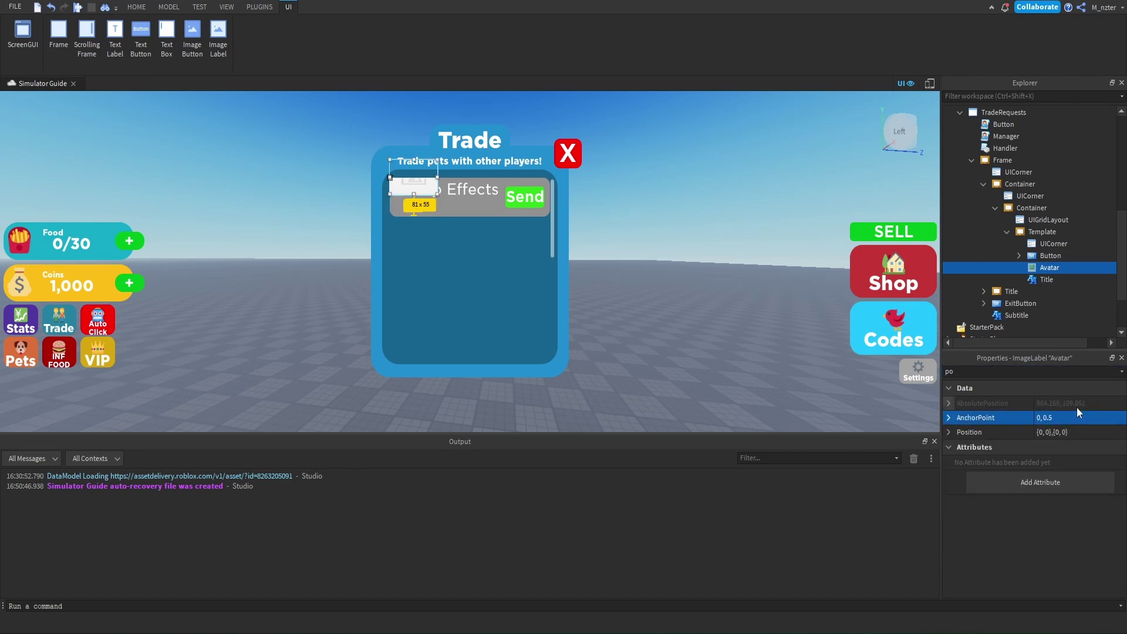
pyautogui.click(1059, 432)
pyautogui.click(1059, 433)
pyautogui.press('BackSpace')
pyautogui.write('.5')
pyautogui.press('Return')
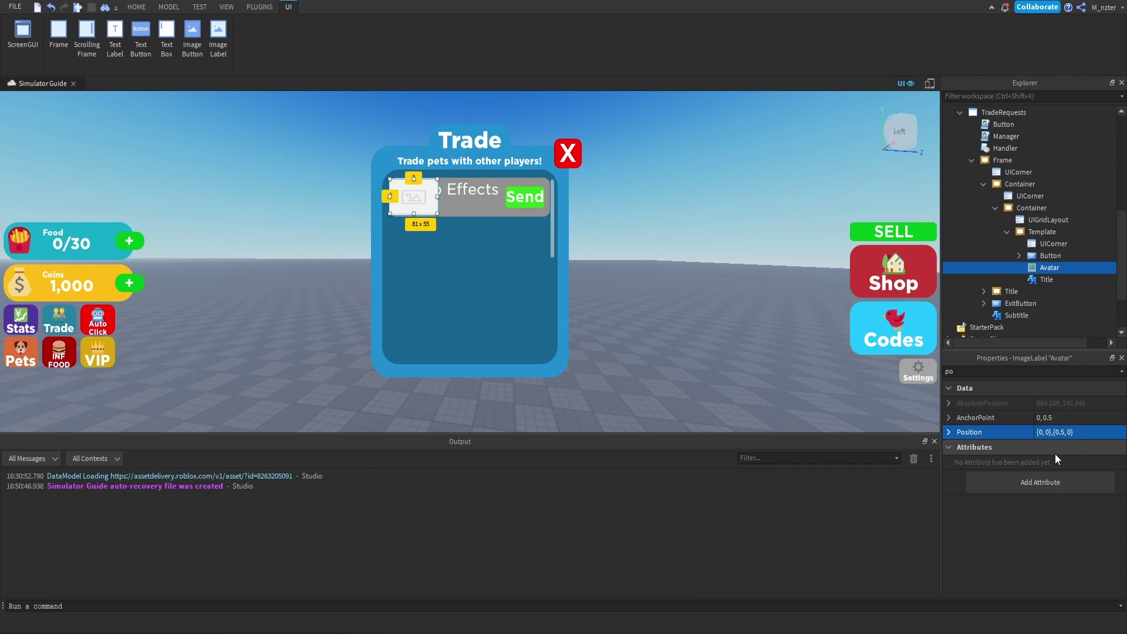
pyautogui.click(1015, 371)
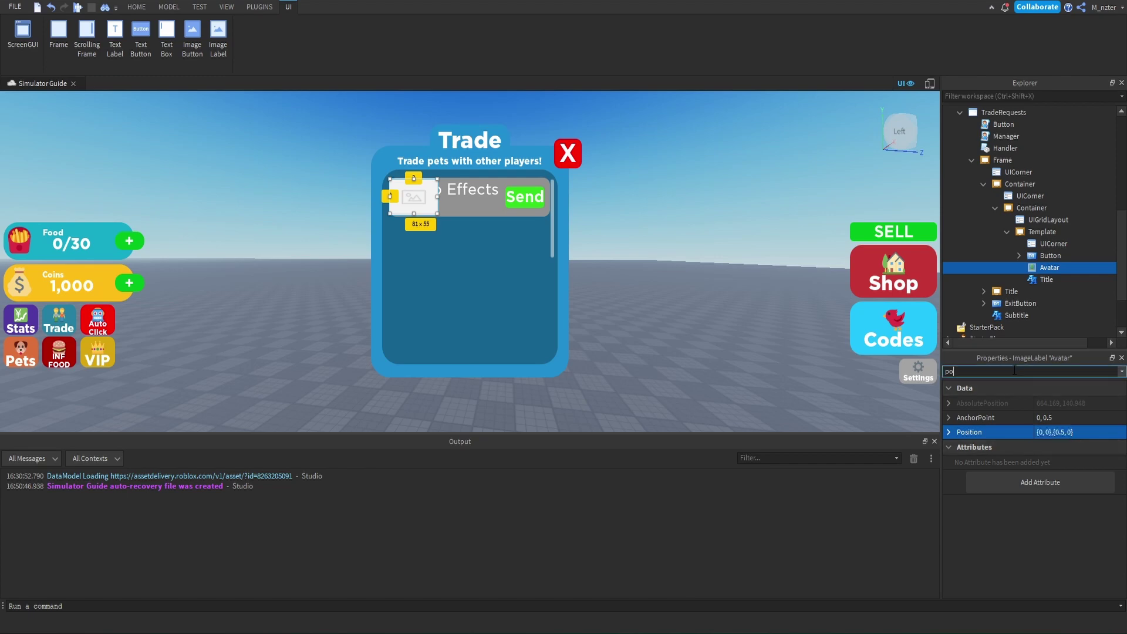
pyautogui.click(1040, 429)
pyautogui.write('0.025')
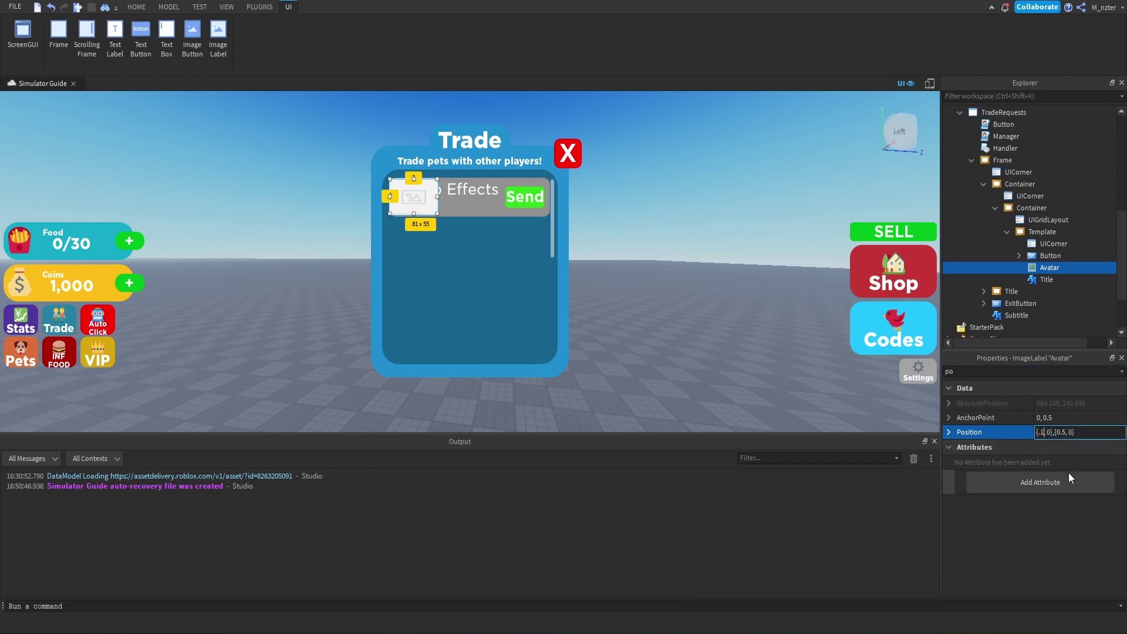
pyautogui.press('Return')
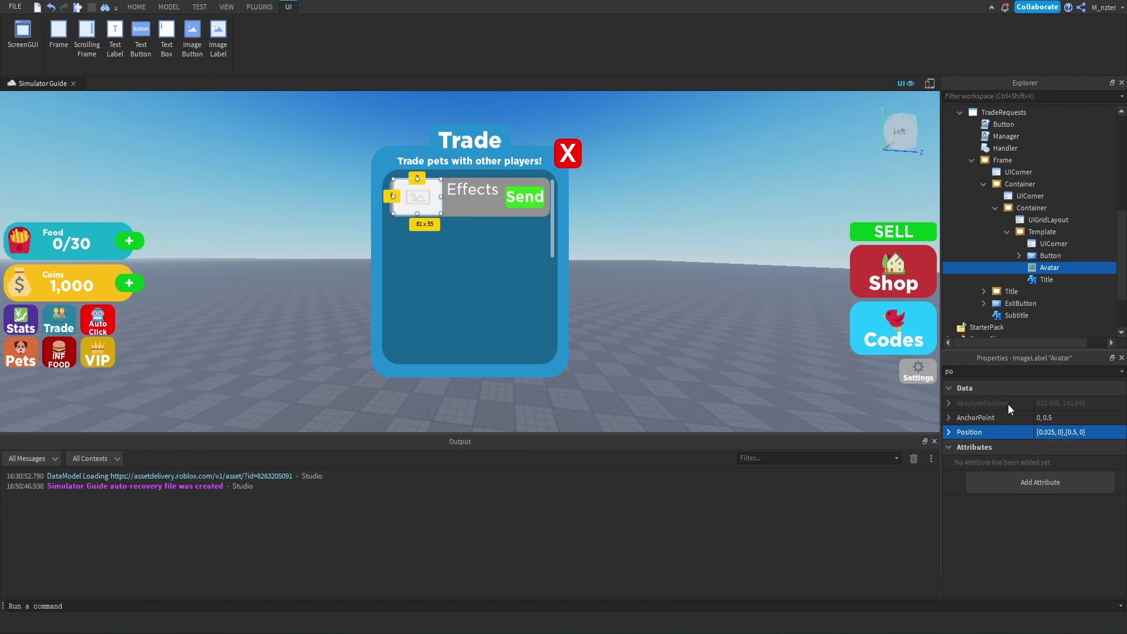
# - Set the Avatar's BackgroundTransparency to 1
pyautogui.doubleClick(1015, 372)
pyautogui.press('BackSpace')
pyautogui.write('bac')
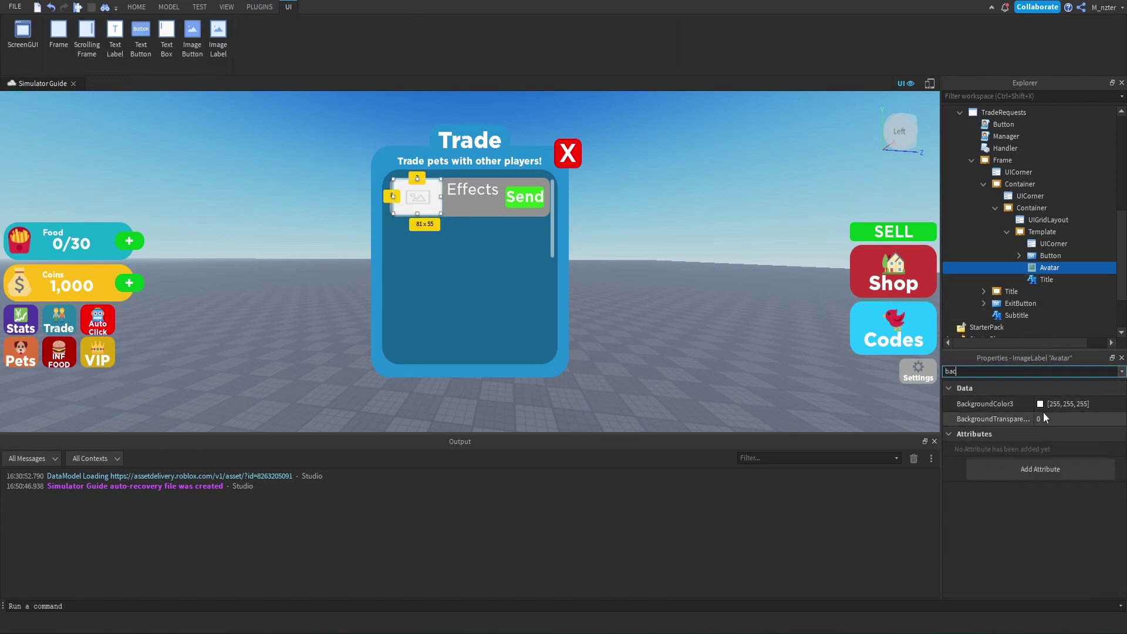
pyautogui.click(1043, 416)
pyautogui.write('1')
pyautogui.press('Return')
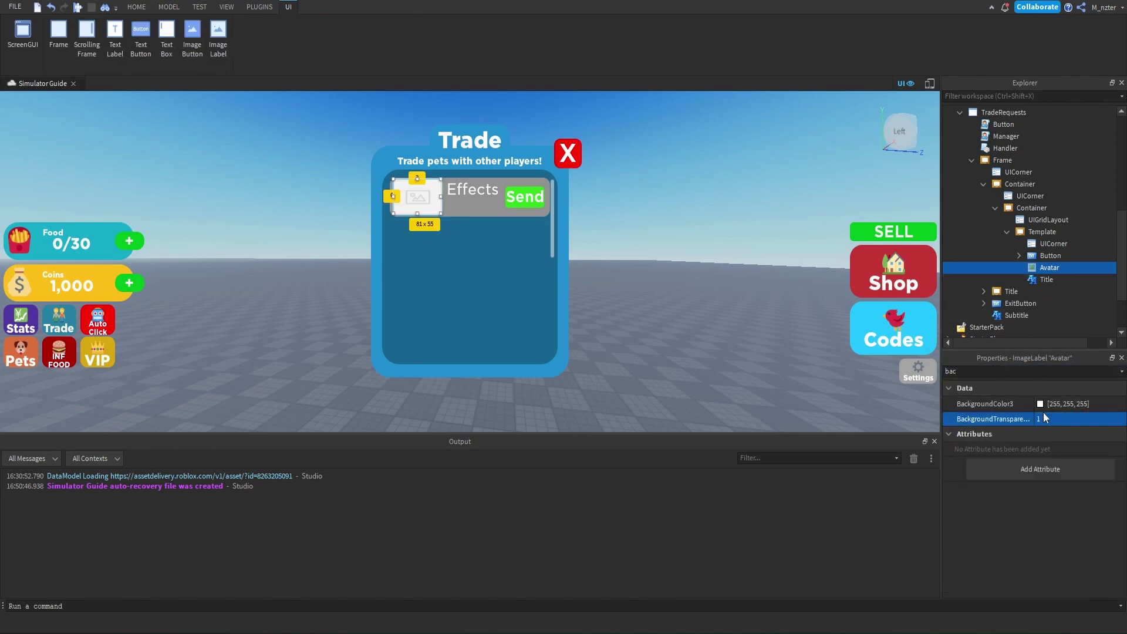
pyautogui.click(1029, 372)
pyautogui.hotkey('ctrl', 'a')
pyautogui.press('BackSpace')
pyautogui.keyDown('ctrl'); pyautogui.click(1044, 270); pyautogui.keyUp('ctrl')
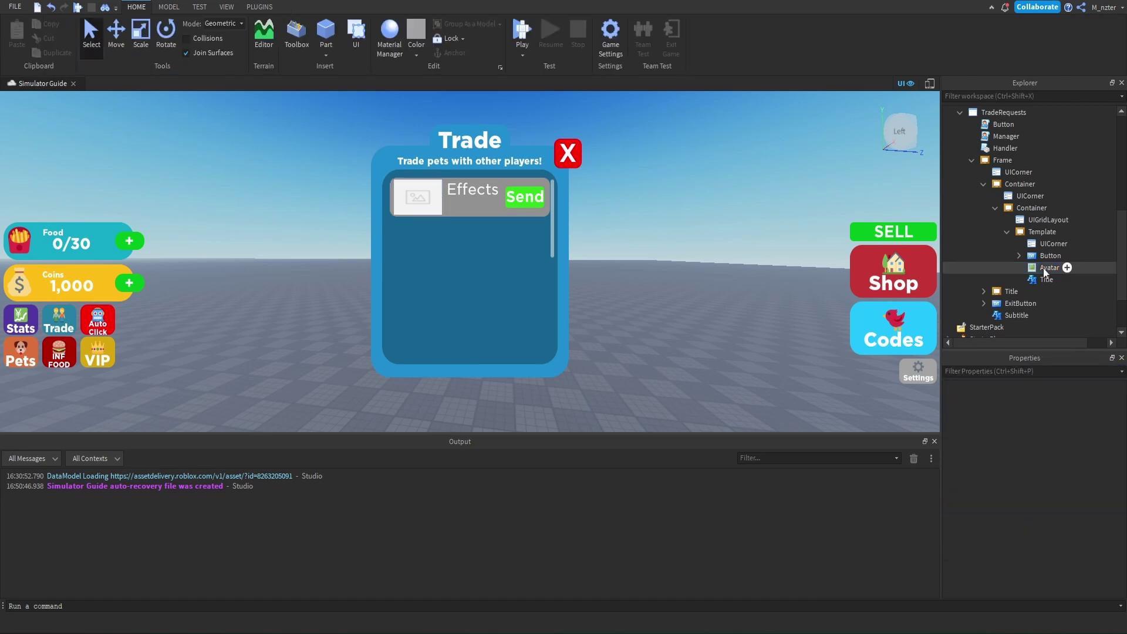
# - Narrow the row's title label from the left and set its Y position scale to 0.5
pyautogui.click(1046, 279)
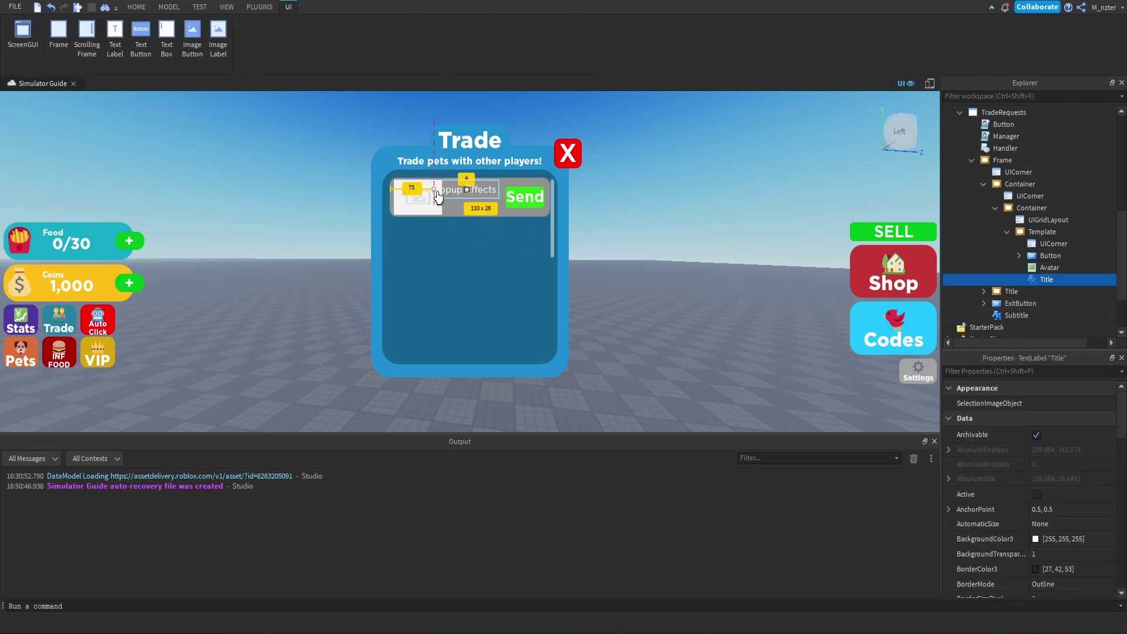
pyautogui.moveTo(442, 198); pyautogui.dragTo(502, 193)
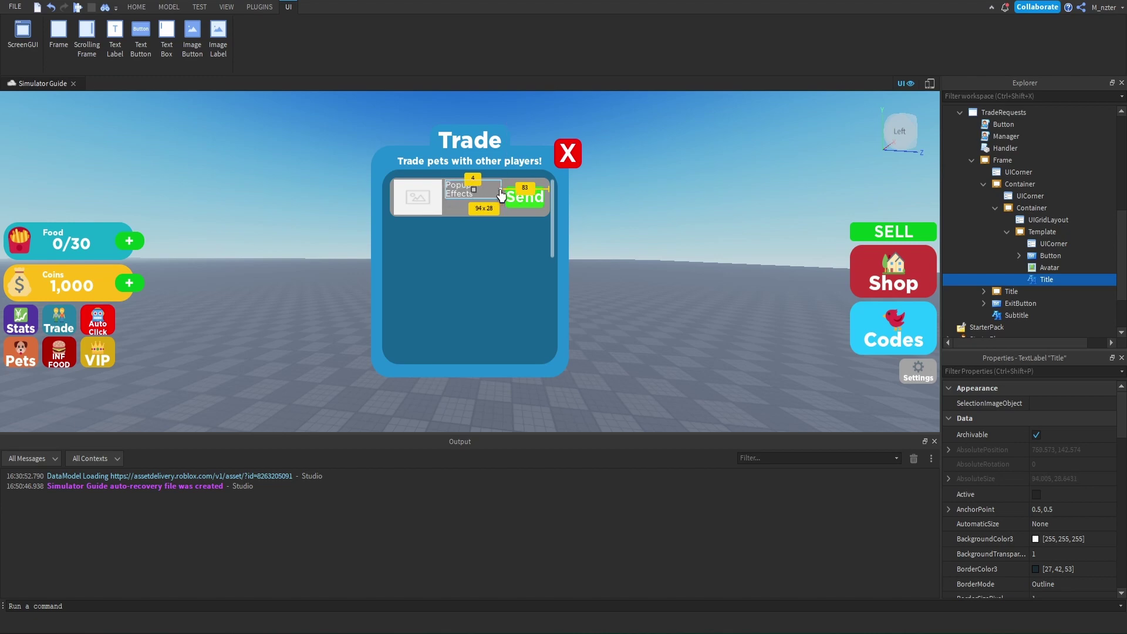
pyautogui.click(991, 369)
pyautogui.write('po')
pyautogui.click(1050, 433)
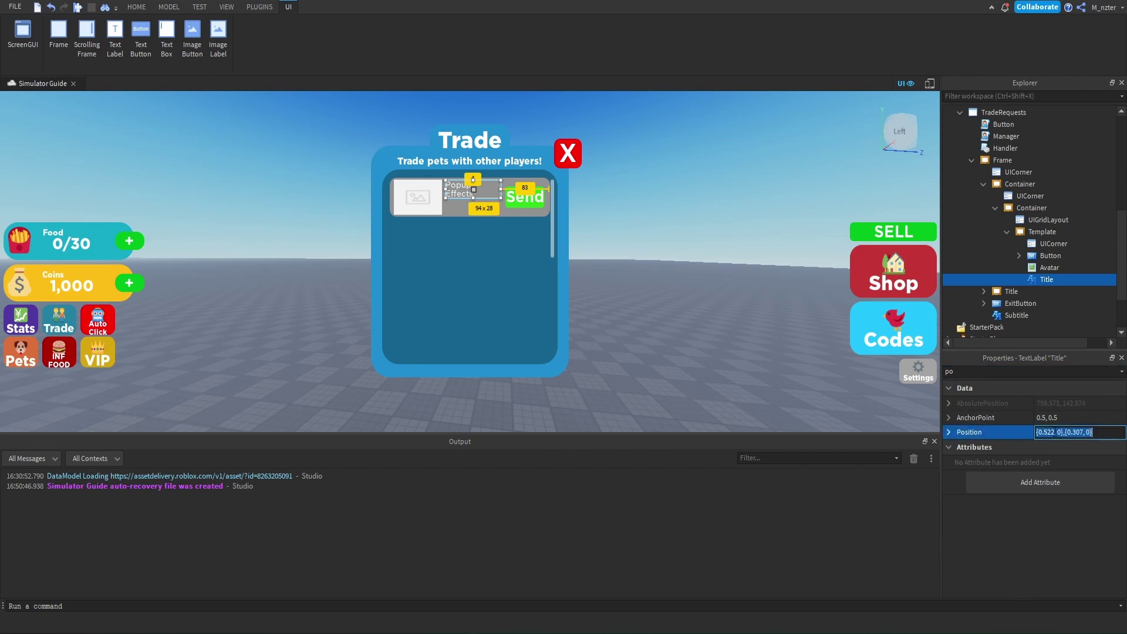
pyautogui.click(1083, 434)
pyautogui.press('BackSpace')
pyautogui.press('BackSpace')
pyautogui.press('BackSpace')
pyautogui.write('5')
pyautogui.press('Return')
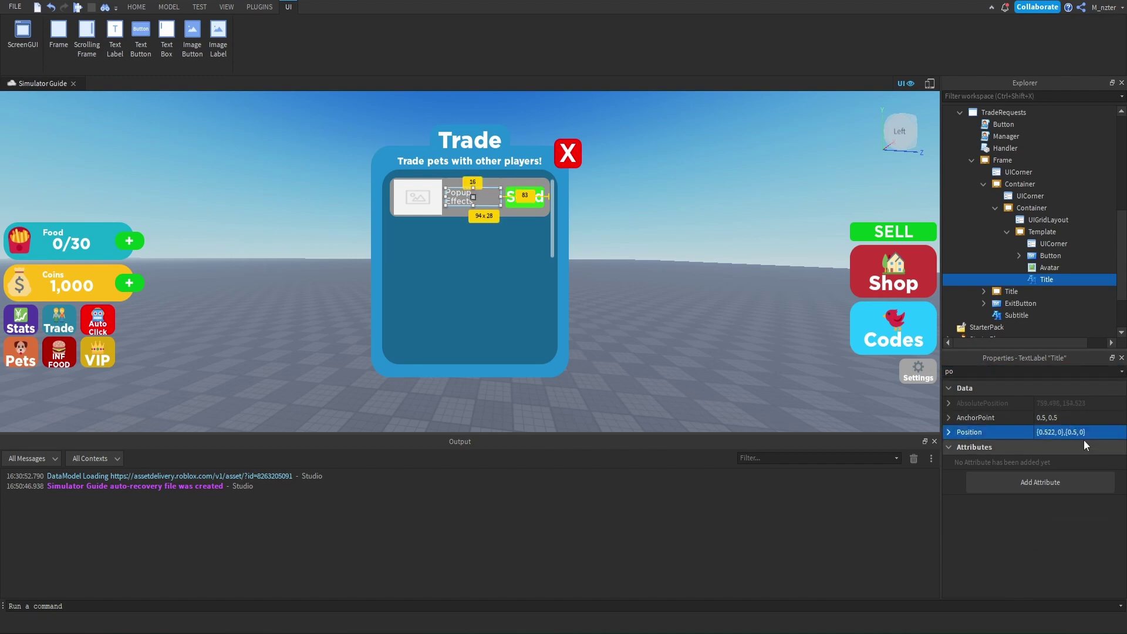
# - Rename the title label Player and set its text to a sample username
pyautogui.doubleClick(980, 371)
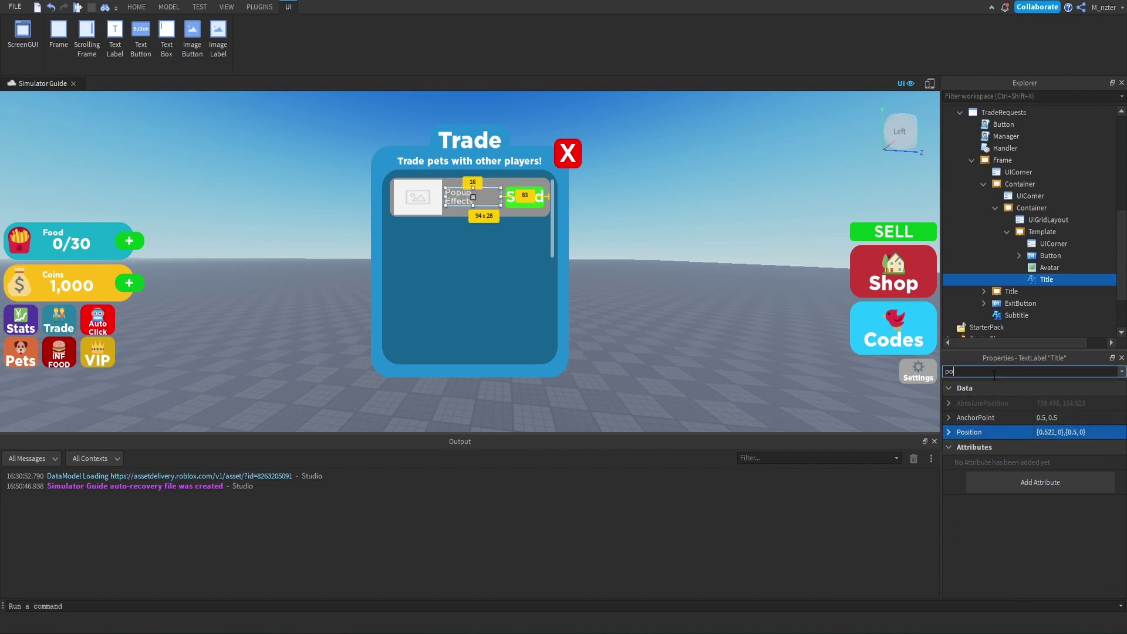
pyautogui.press('BackSpace')
pyautogui.click(1044, 278)
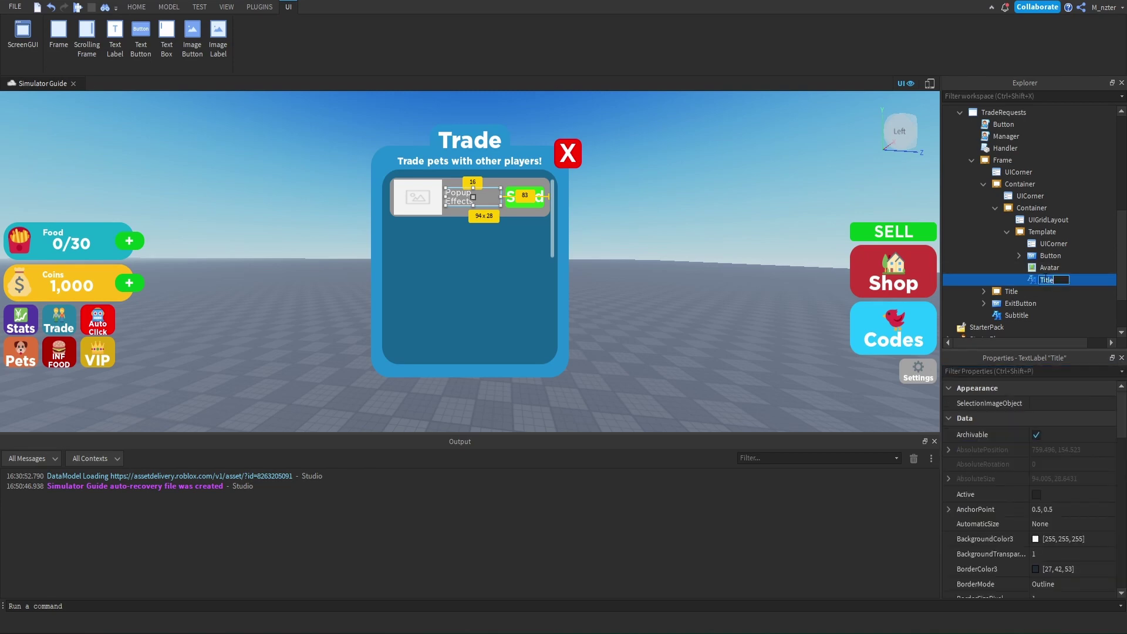
pyautogui.write('Player')
pyautogui.press('Return')
pyautogui.click(1054, 371)
pyautogui.write('text')
pyautogui.click(1066, 433)
pyautogui.write('Mo')
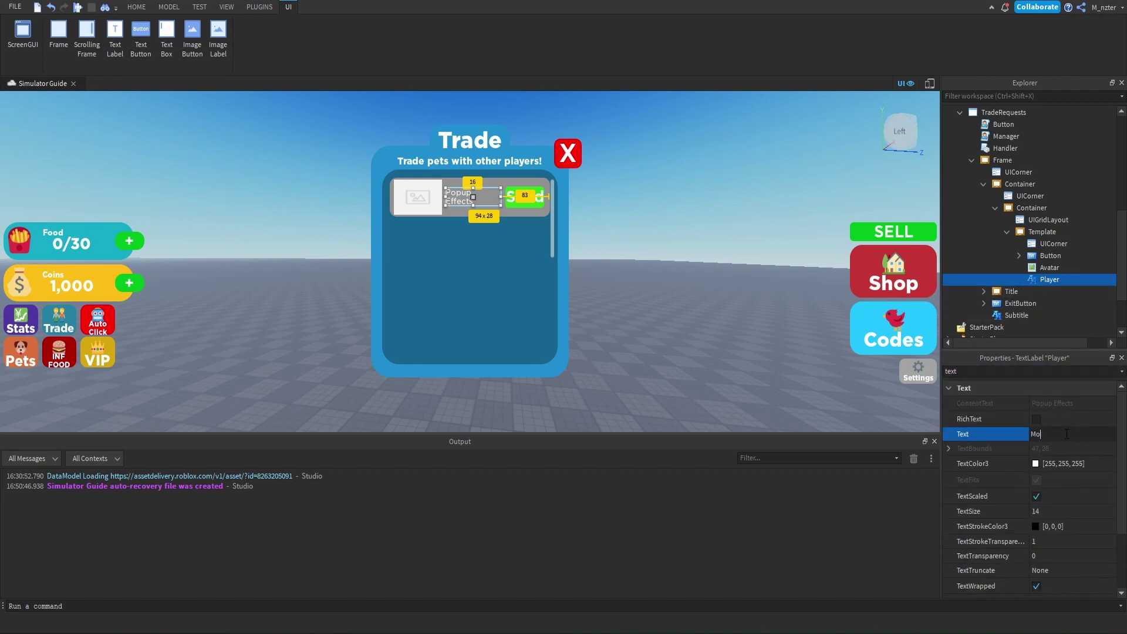
pyautogui.write('nzterDev')
pyautogui.press('Return')
pyautogui.click(830, 262)
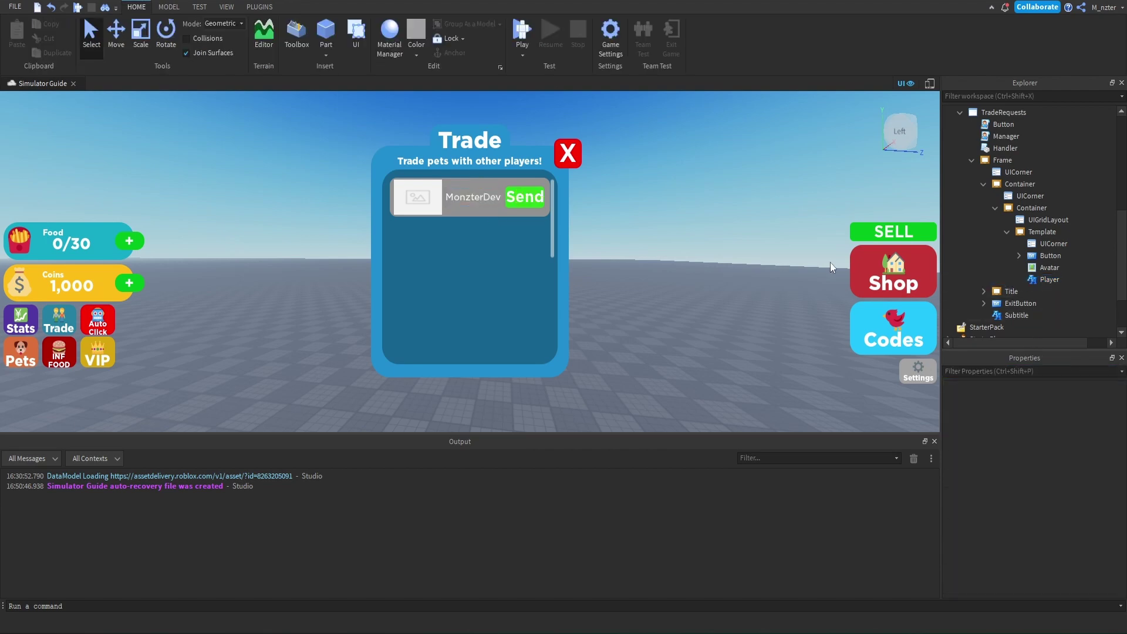
# - Set the Template row's BackgroundColor3 to blue #218ed1 using the colour picker
pyautogui.click(1036, 231)
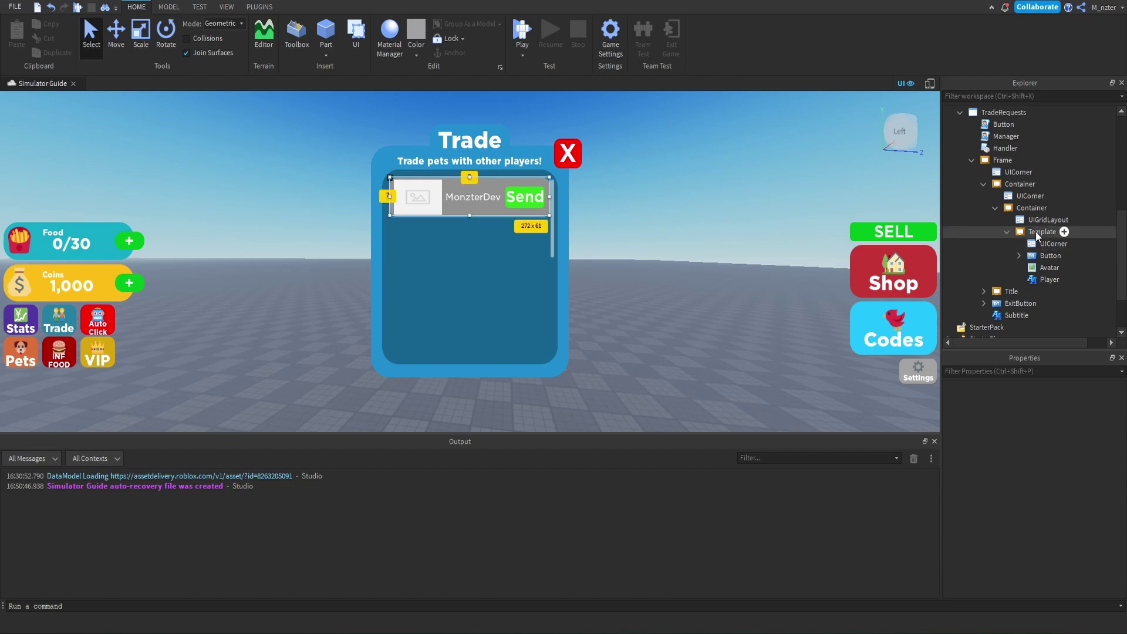
pyautogui.click(1030, 371)
pyautogui.write('bac')
pyautogui.click(1040, 404)
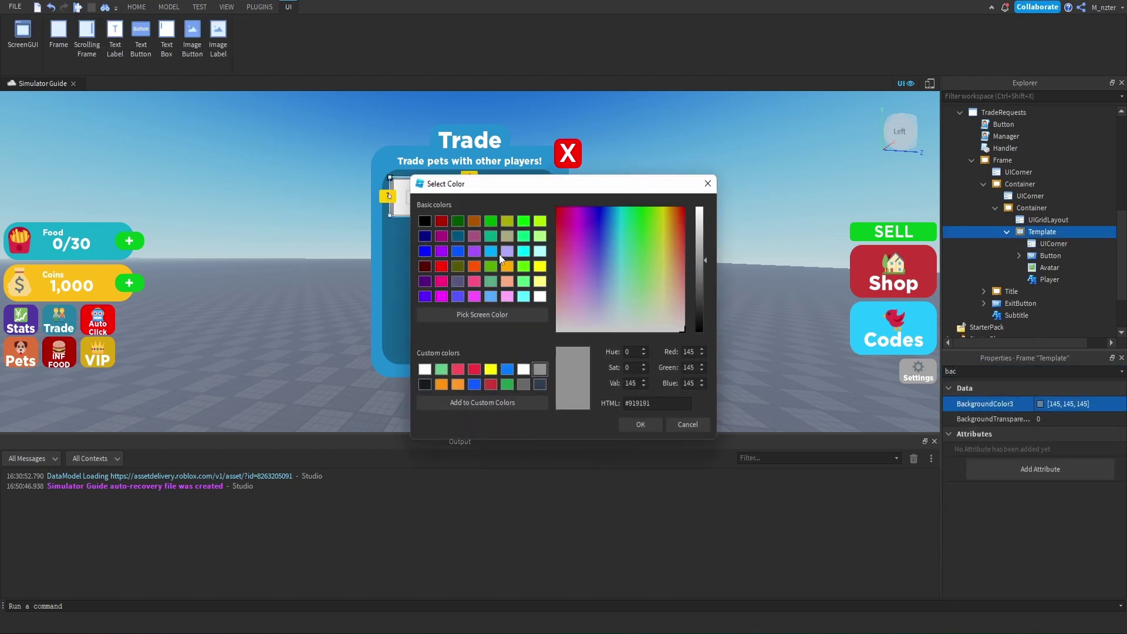
pyautogui.click(482, 313)
pyautogui.click(378, 241)
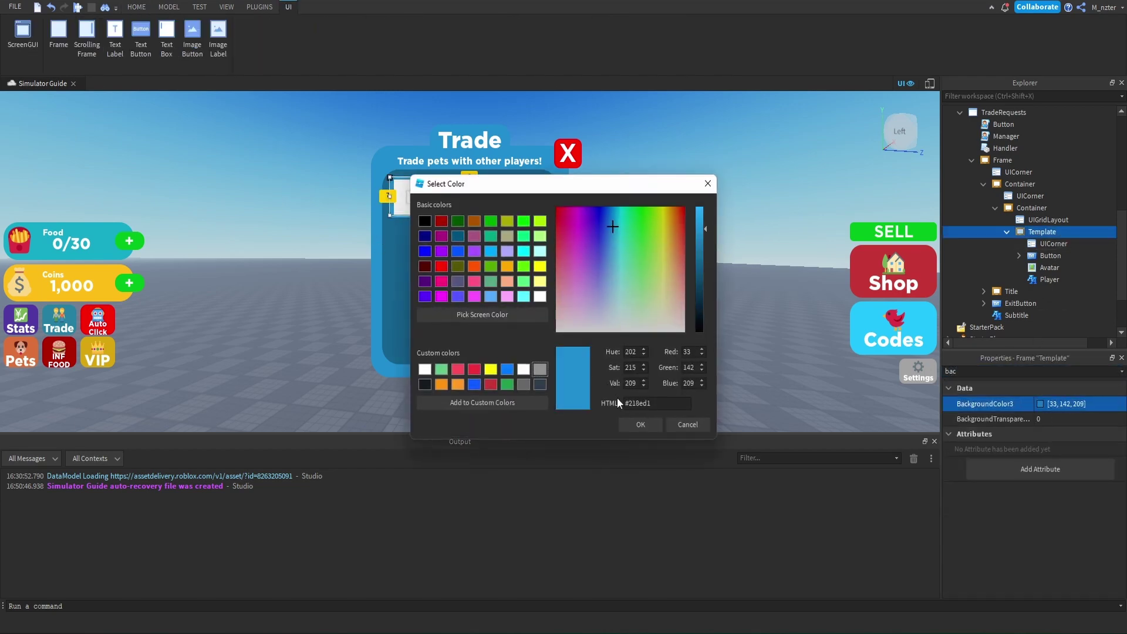
pyautogui.click(640, 426)
pyautogui.click(668, 303)
# - Change the Player name label's Font to GothamBlack
pyautogui.click(1036, 278)
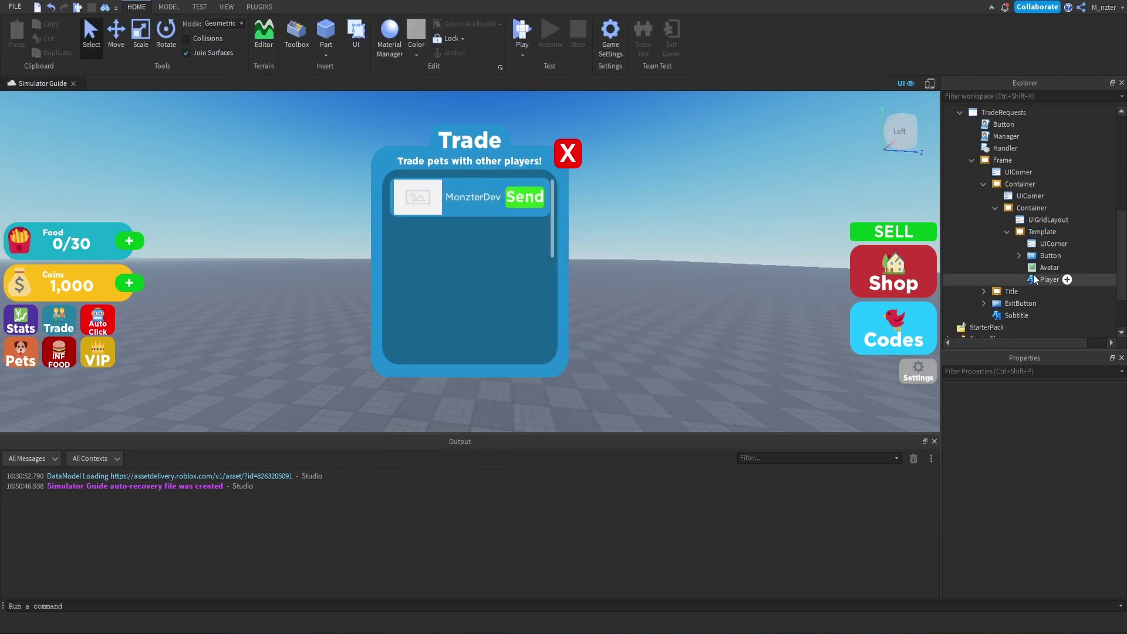
pyautogui.click(1022, 371)
pyautogui.write('f')
pyautogui.click(1048, 434)
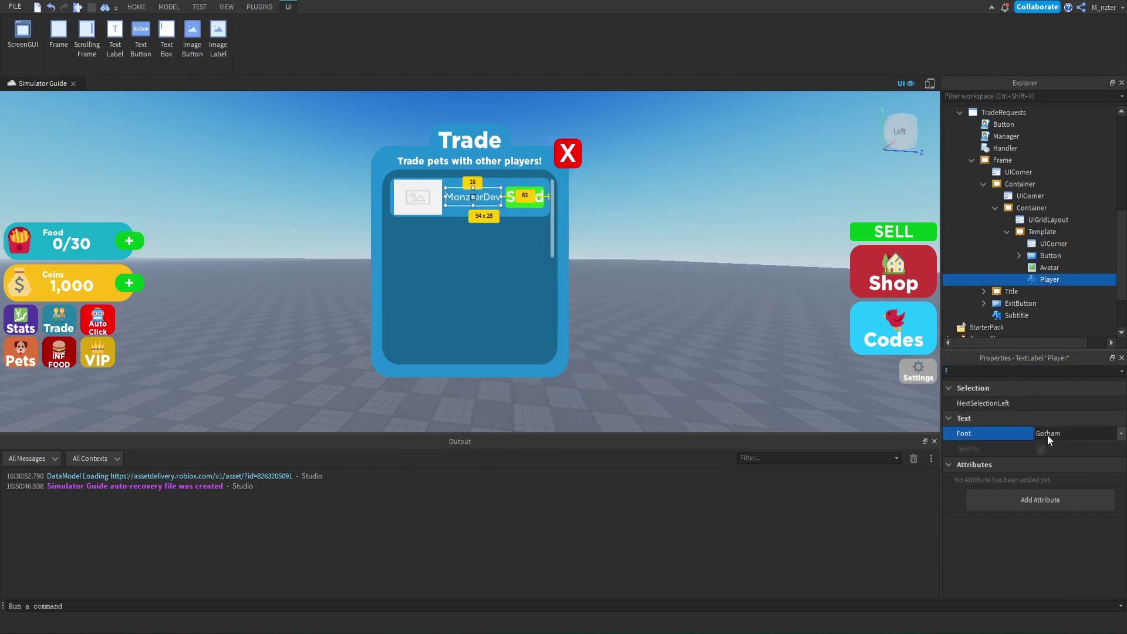
pyautogui.scroll(-1, 1046, 434)
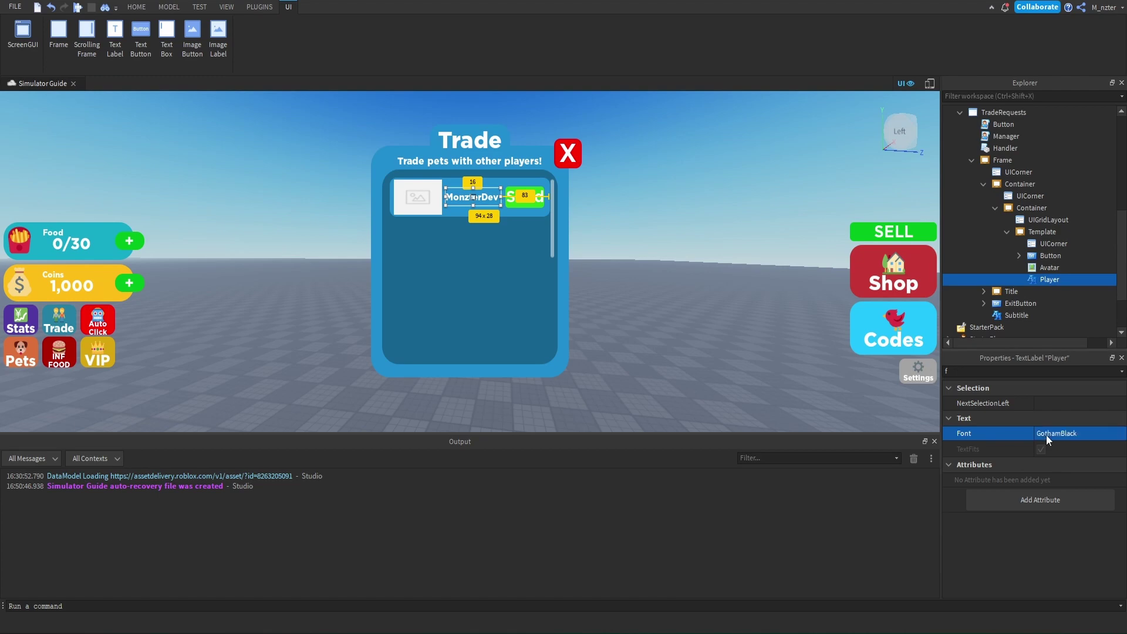
pyautogui.click(764, 169)
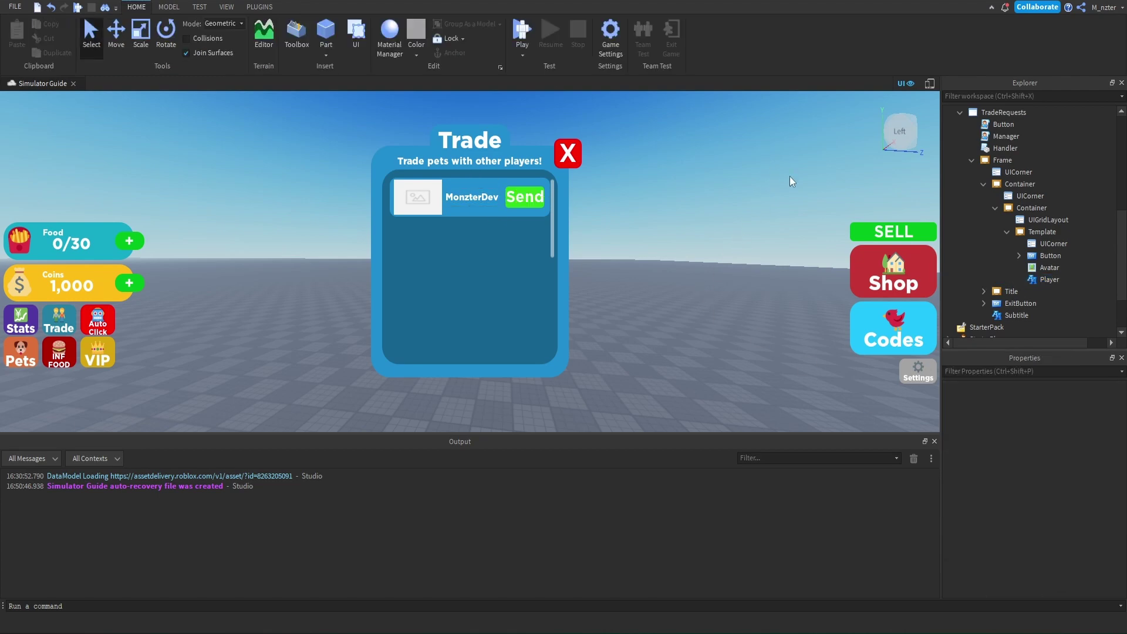
pyautogui.click(1008, 232)
pyautogui.click(1040, 231)
# - Duplicate Template into extra rows and set UIGridLayout CellPadding to 0.01 and CellSize to {0.95,0},{0.05,0}
pyautogui.hotkey('ctrl', 'd')
pyautogui.hotkey('ctrl', 'd')
pyautogui.hotkey('ctrl', 'd')
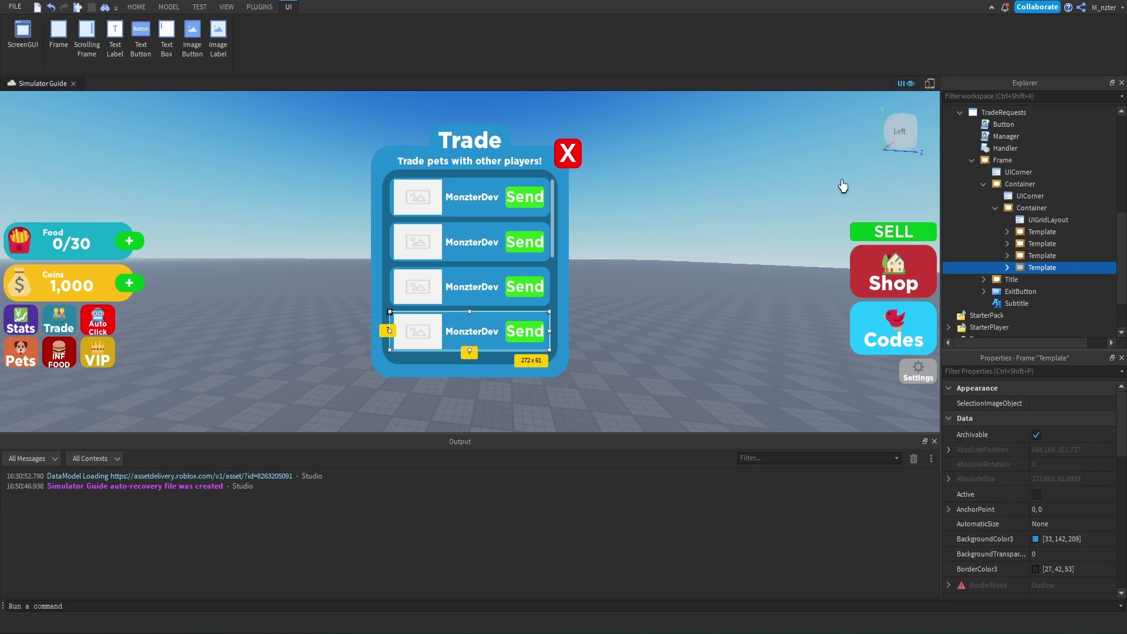
pyautogui.click(1022, 220)
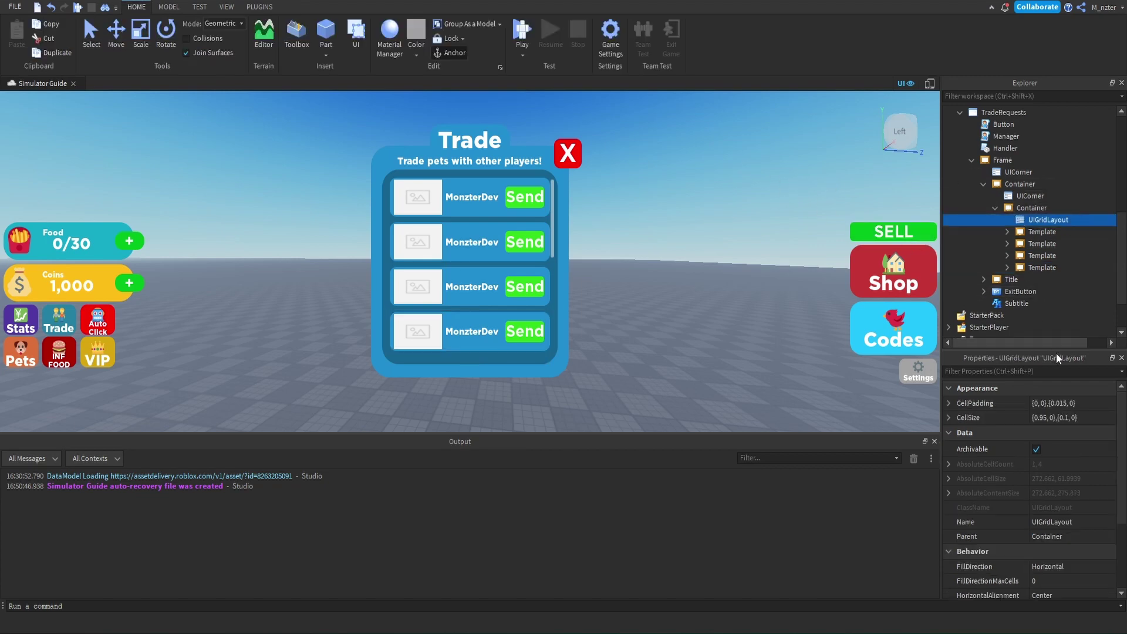
pyautogui.doubleClick(1062, 408)
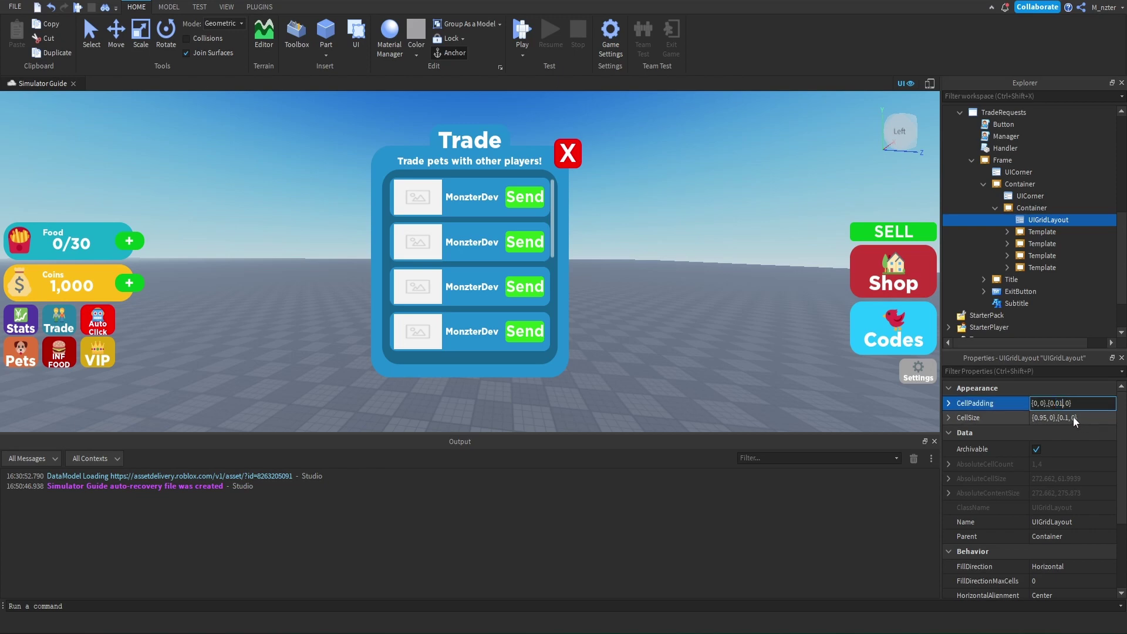
pyautogui.press('Return')
pyautogui.click(1073, 417)
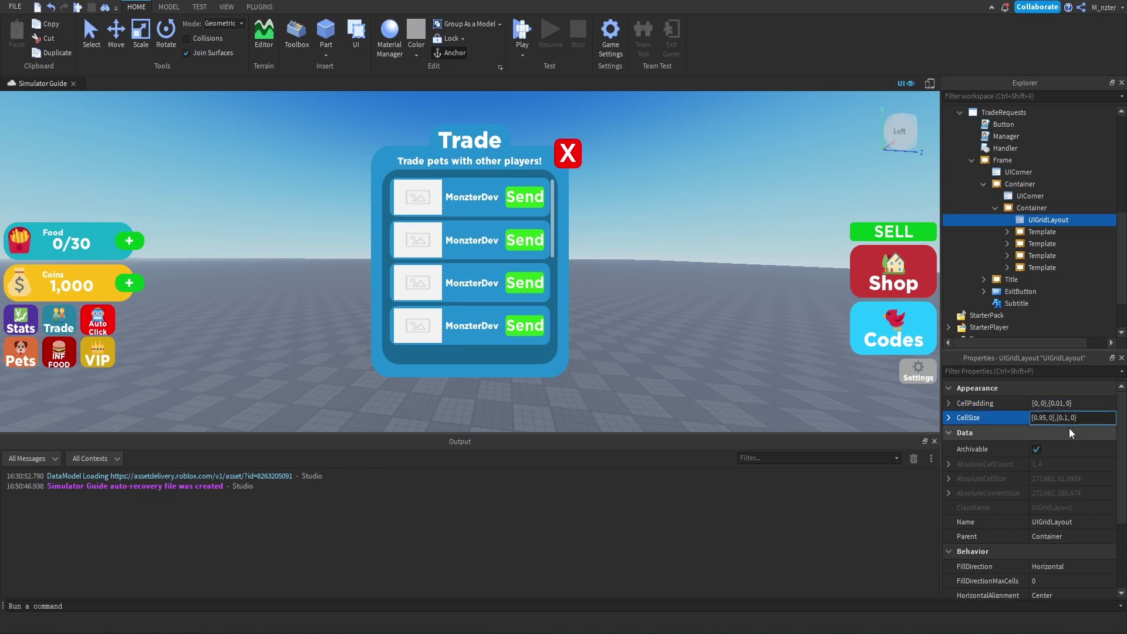
pyautogui.write('05')
pyautogui.press('Return')
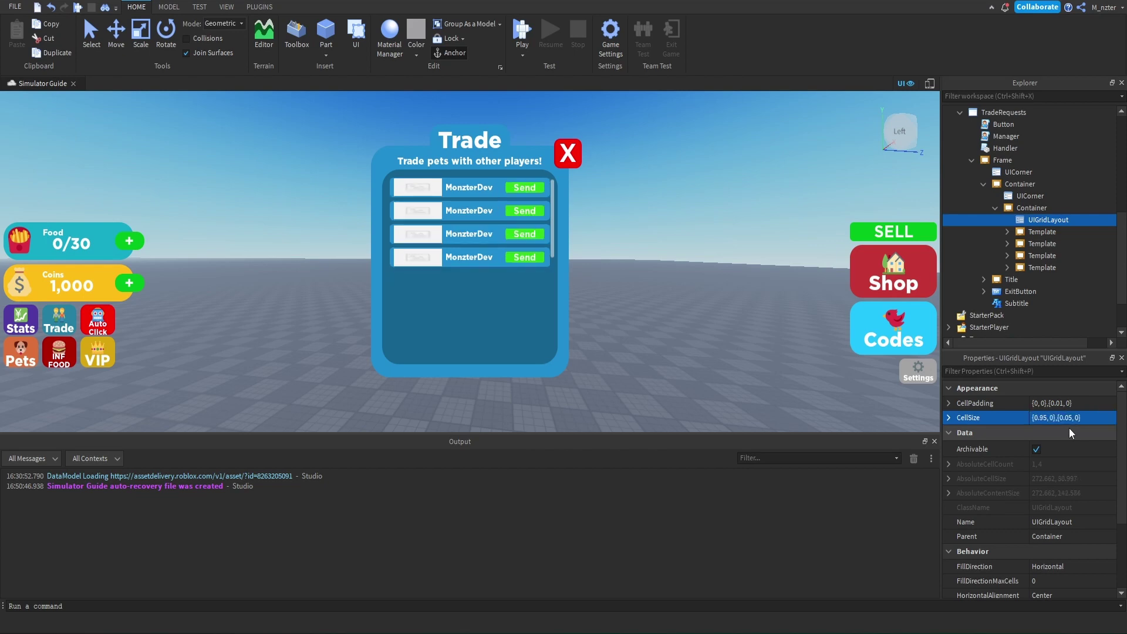
# - Delete the three extra Template copies, leaving a single row
pyautogui.click(1041, 267)
pyautogui.keyDown('shift'); pyautogui.click(1040, 245); pyautogui.keyUp('shift')
pyautogui.press('Delete')
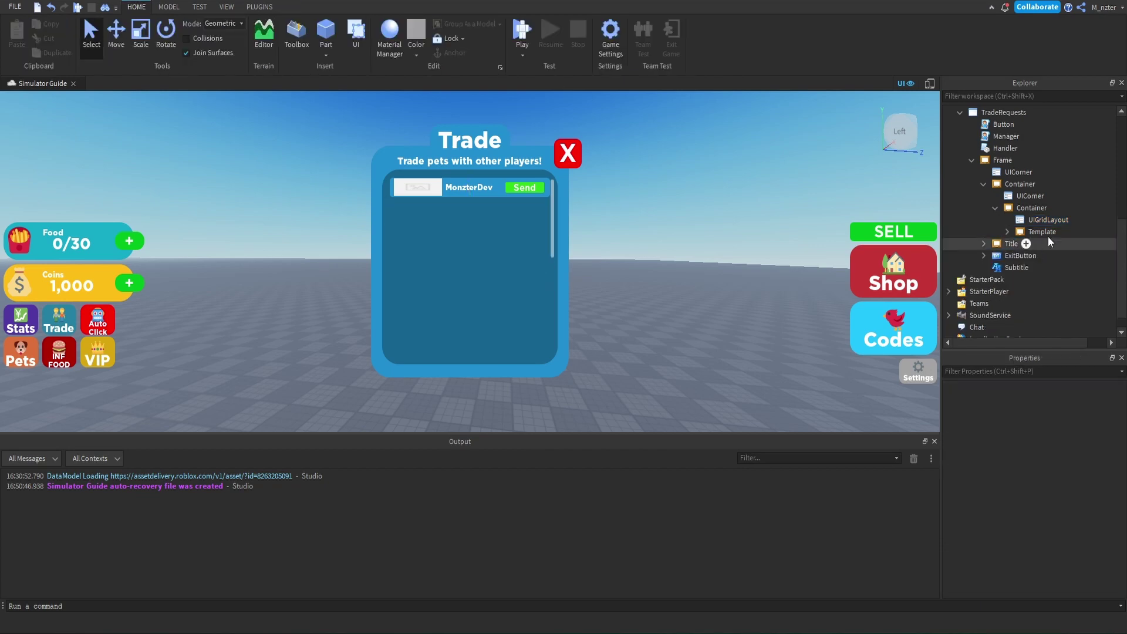
# - Clear the properties filter and select the TradeRequests GUI
pyautogui.click(1040, 232)
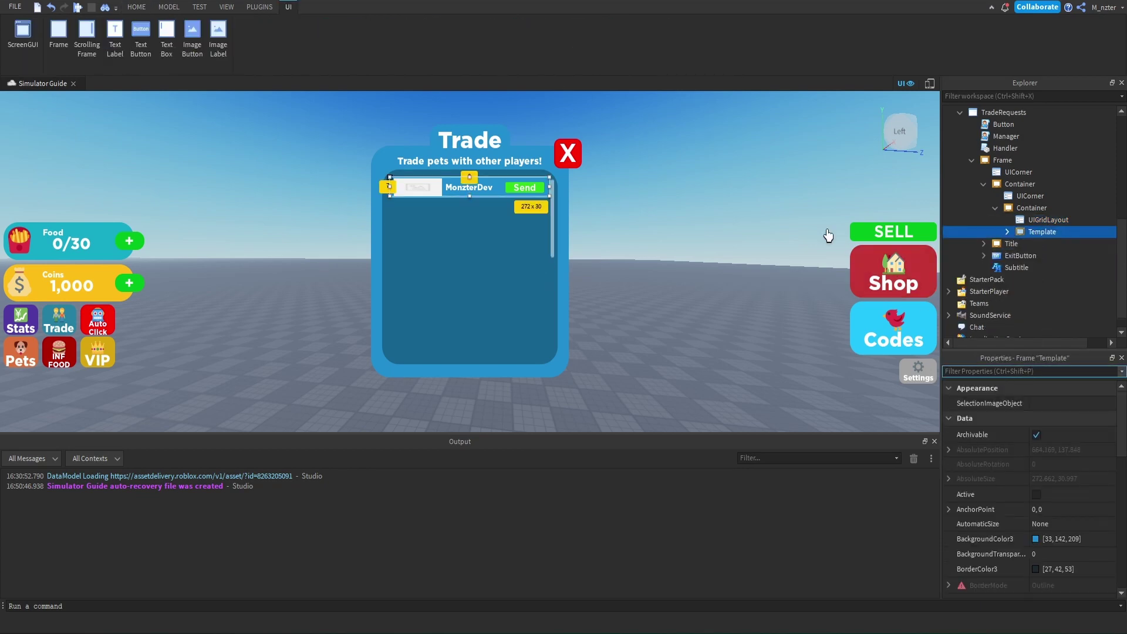
pyautogui.click(776, 166)
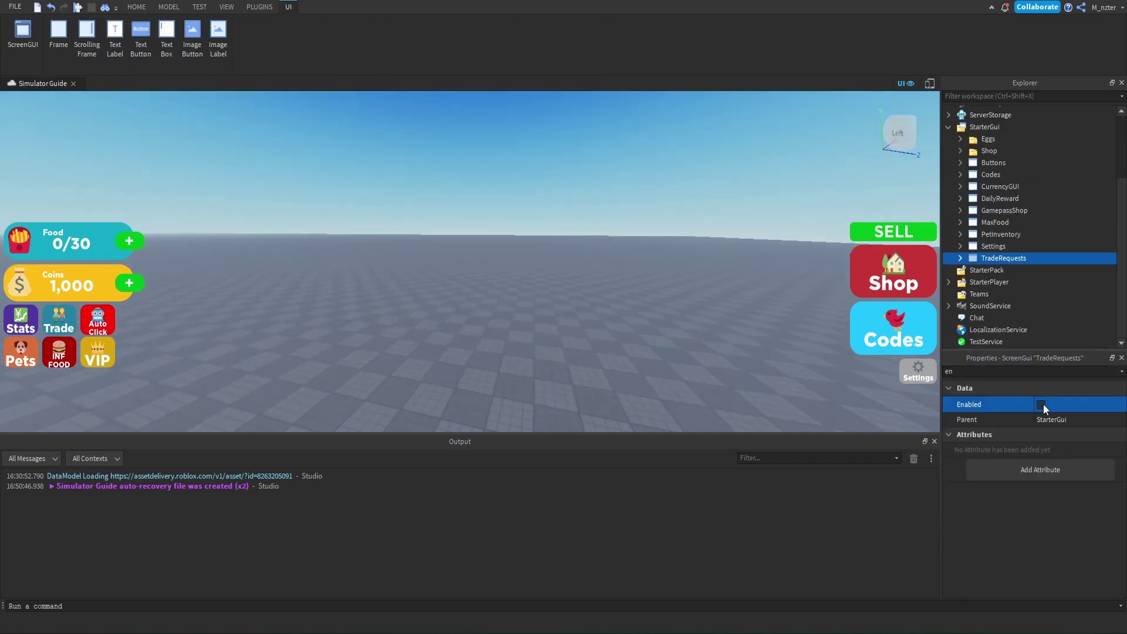
pyautogui.press('BackSpace')
pyautogui.click(982, 238)
pyautogui.click(987, 255)
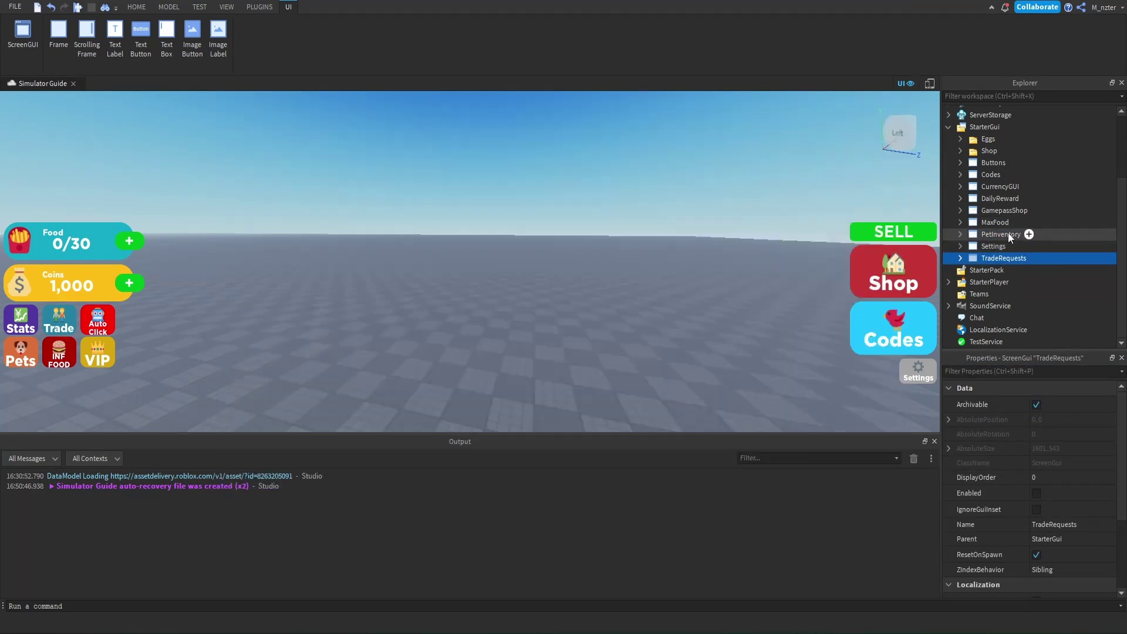
# - Duplicate the PetInventory GUI and rename the copy to 'Trade'
pyautogui.click(1006, 236)
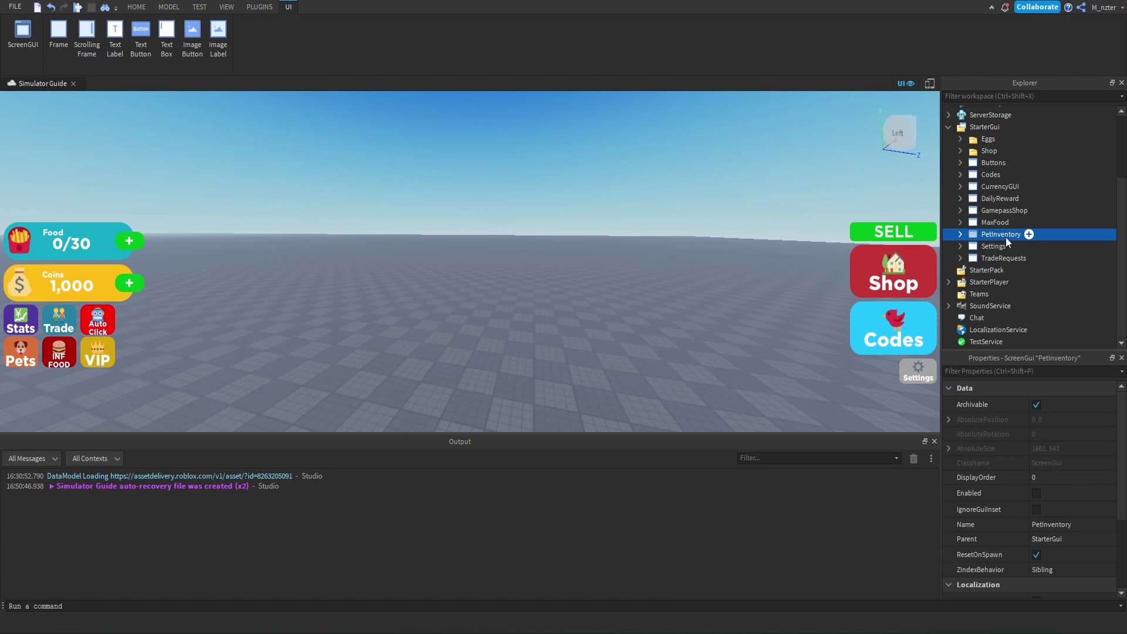
pyautogui.hotkey('ctrl', 'd')
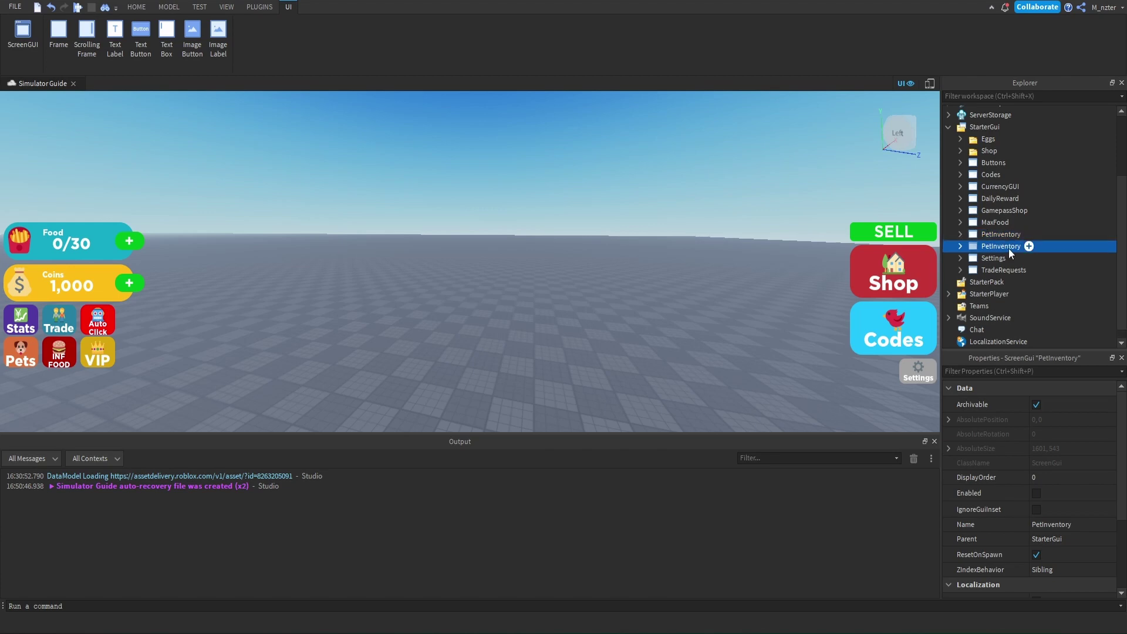
pyautogui.press('F2')
pyautogui.write('Trade')
pyautogui.press('Return')
pyautogui.click(997, 371)
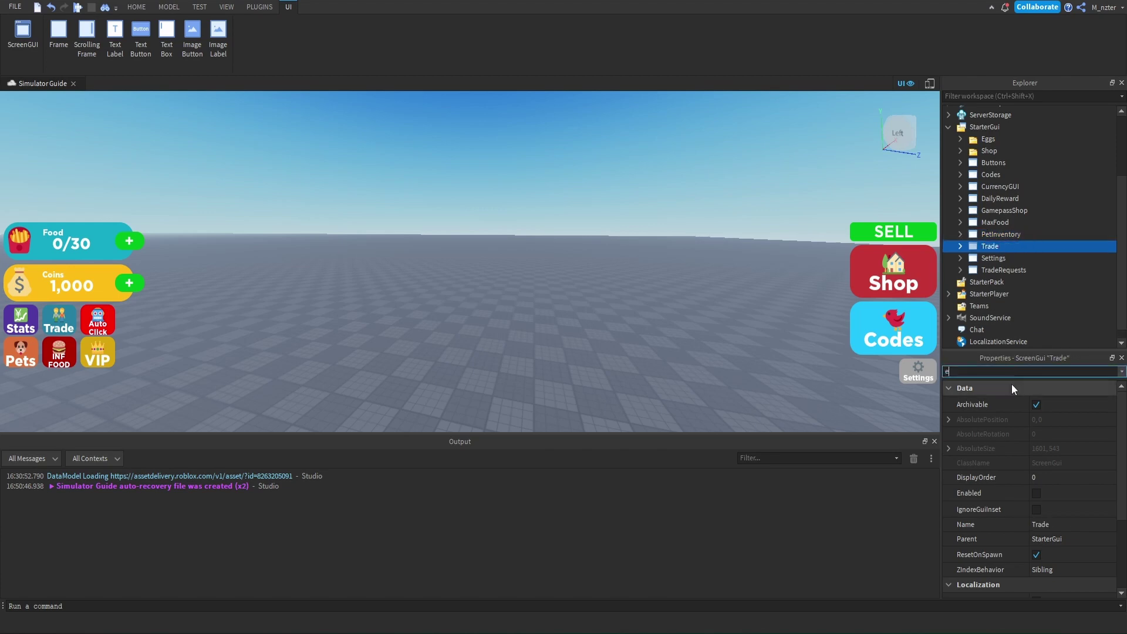
# - Enable the Trade GUI, move the Title text label directly under Frame, and delete the Title backing frame
pyautogui.write('en')
pyautogui.click(1040, 404)
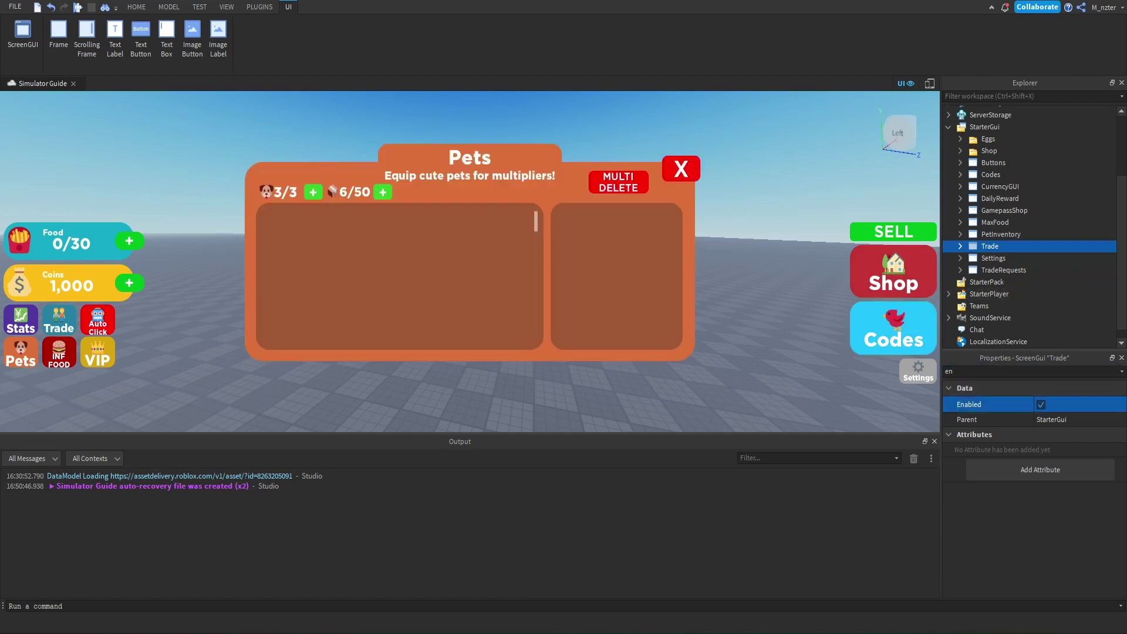
pyautogui.click(960, 246)
pyautogui.click(971, 293)
pyautogui.scroll(-3, 1010, 264)
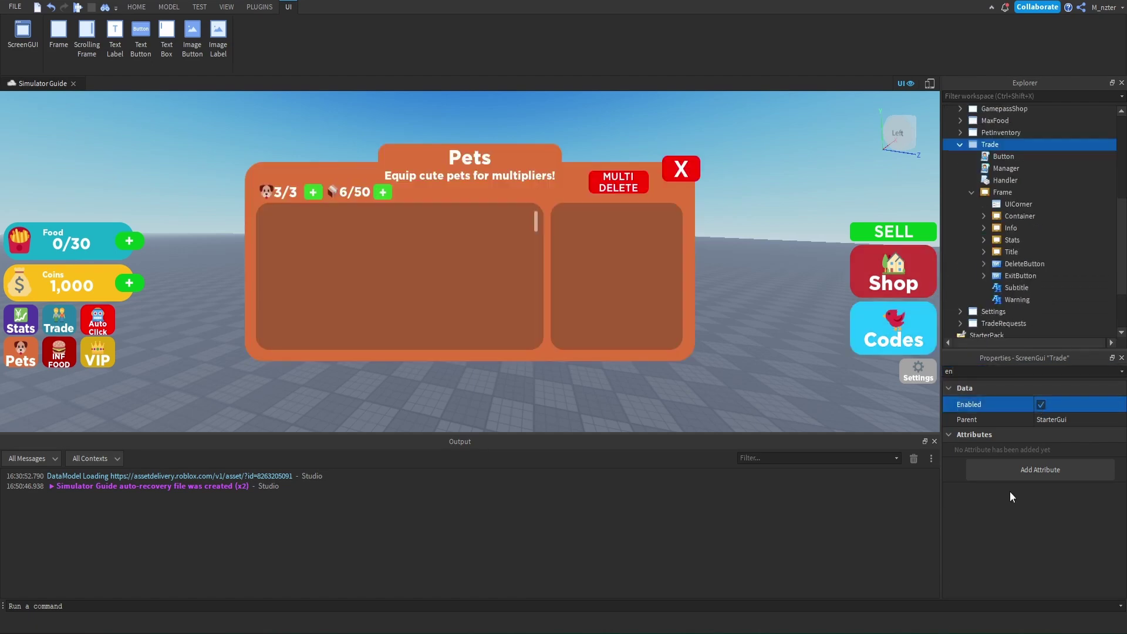
pyautogui.click(984, 252)
pyautogui.moveTo(1022, 276); pyautogui.dragTo(1037, 199)
pyautogui.click(1011, 253)
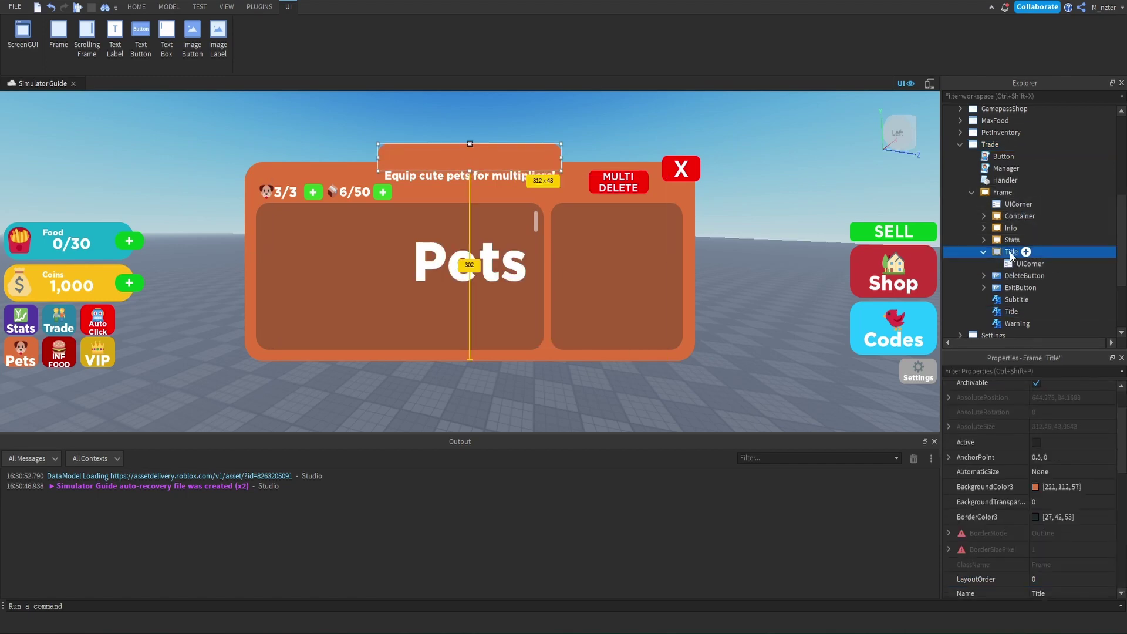
pyautogui.press('Delete')
# - Resize the Title label into a narrow strip above the panel
pyautogui.click(1009, 287)
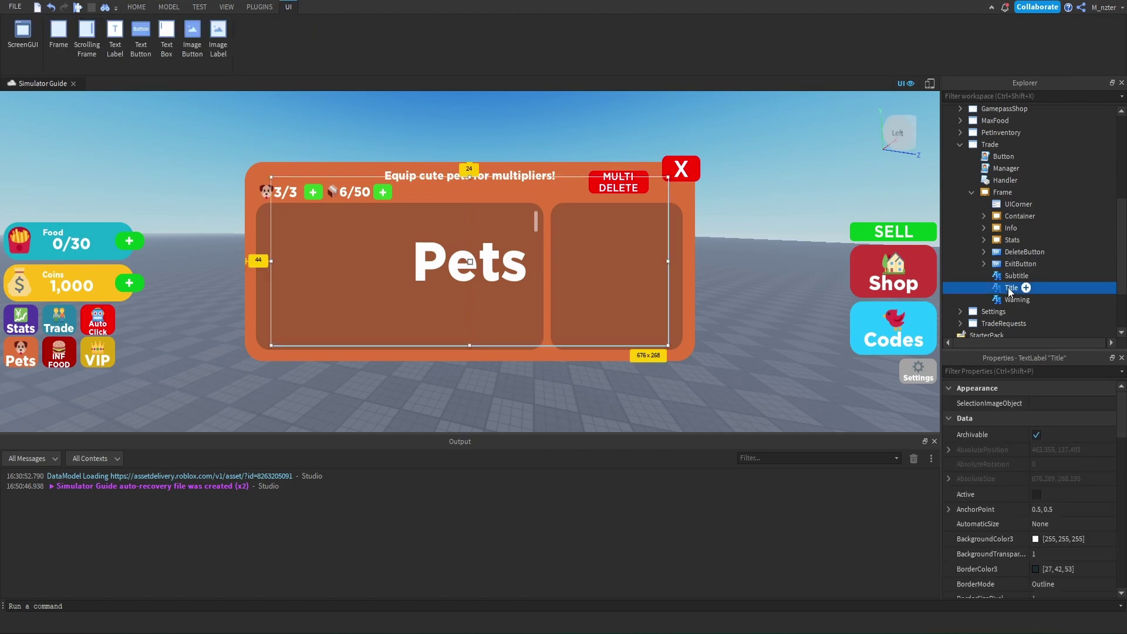
pyautogui.moveTo(471, 179); pyautogui.dragTo(469, 145)
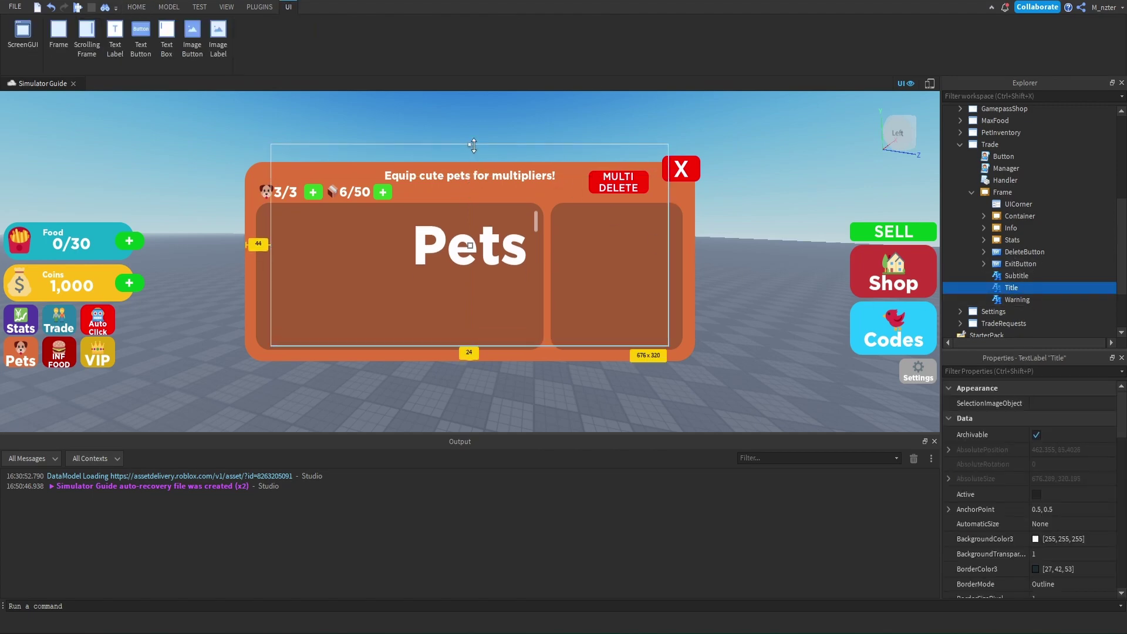
pyautogui.moveTo(469, 350); pyautogui.dragTo(470, 137)
pyautogui.moveTo(270, 150); pyautogui.dragTo(305, 150)
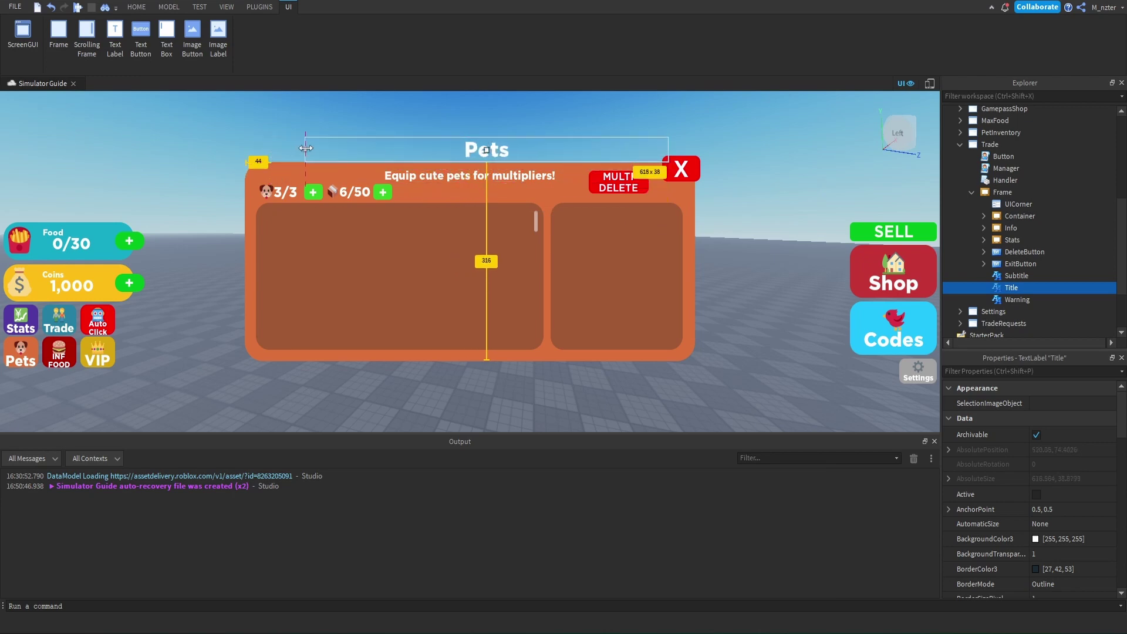
pyautogui.moveTo(667, 148); pyautogui.dragTo(597, 148)
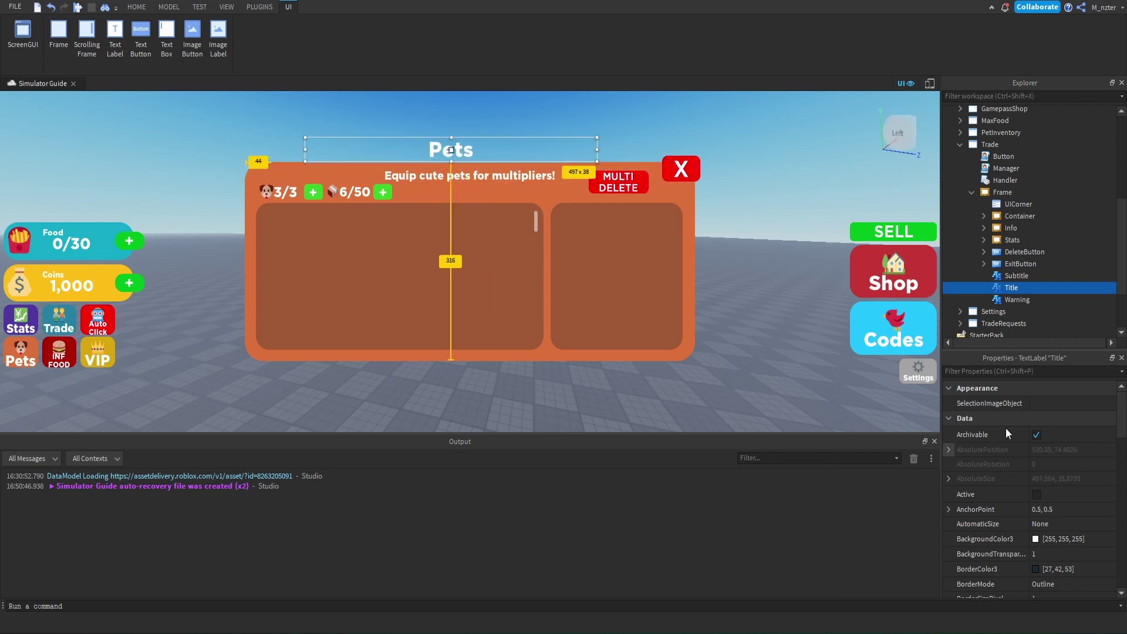
# - Set the Title label's Position X scale to 0.5 to centre it
pyautogui.click(1021, 369)
pyautogui.write('po')
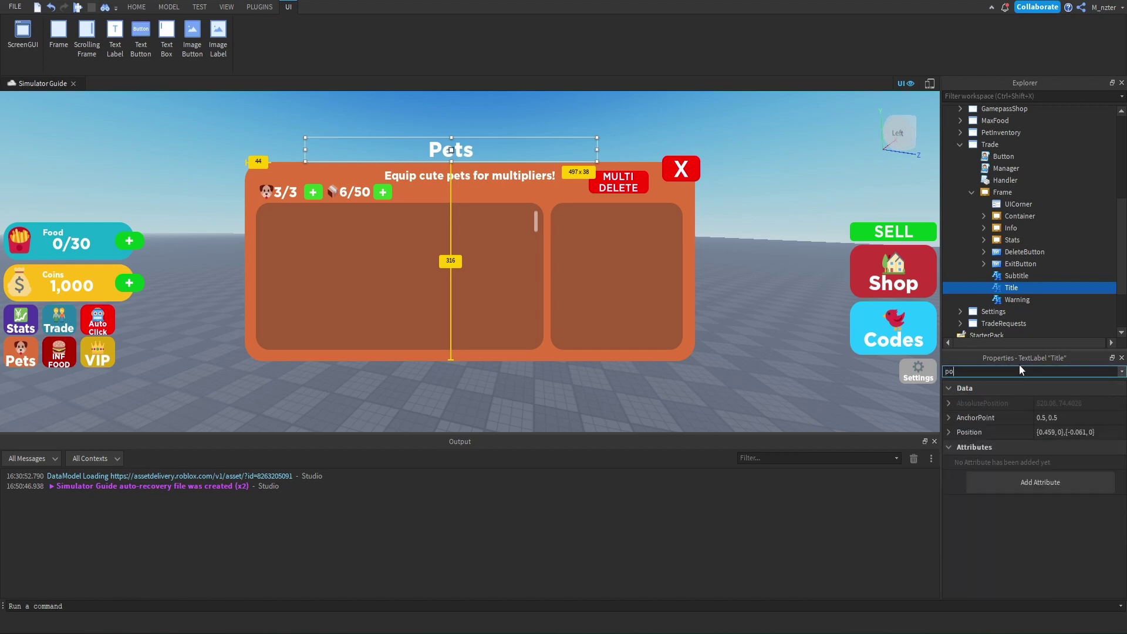
pyautogui.doubleClick(1055, 437)
pyautogui.write('5')
pyautogui.press('Return')
# - Replace the Title label's Text, starting to type 'TRAv'
pyautogui.doubleClick(949, 371)
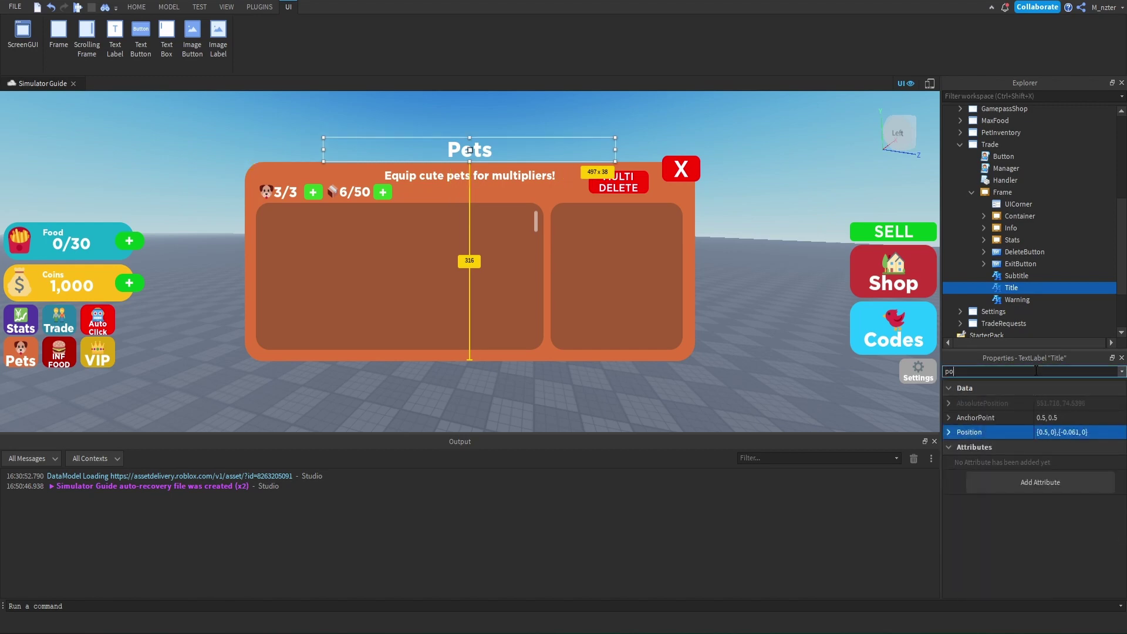
pyautogui.write('text')
pyautogui.click(1055, 434)
pyautogui.write('TRADE WiTH MonzterDe')
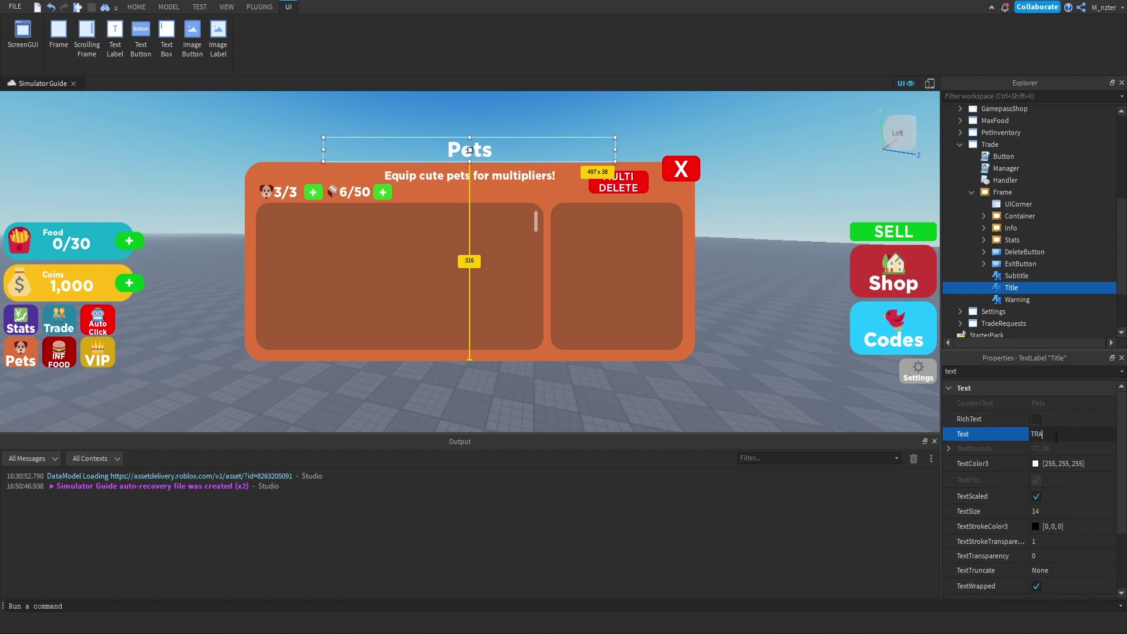
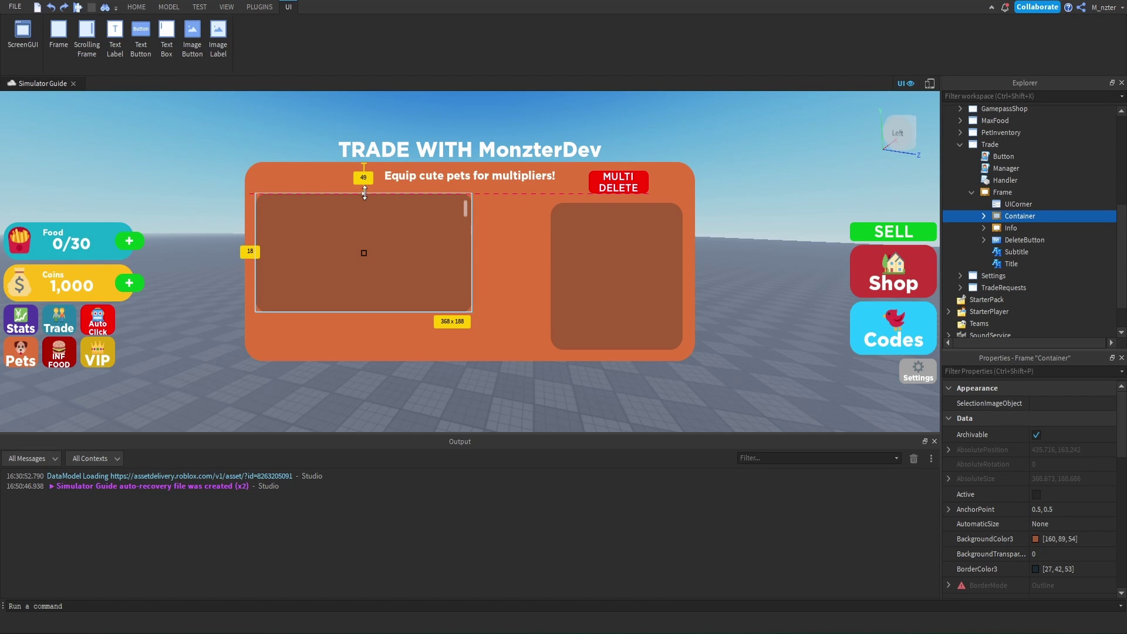
# - Resize the subtitle label into a small 185x39 heading at the top-left
pyautogui.click(1013, 251)
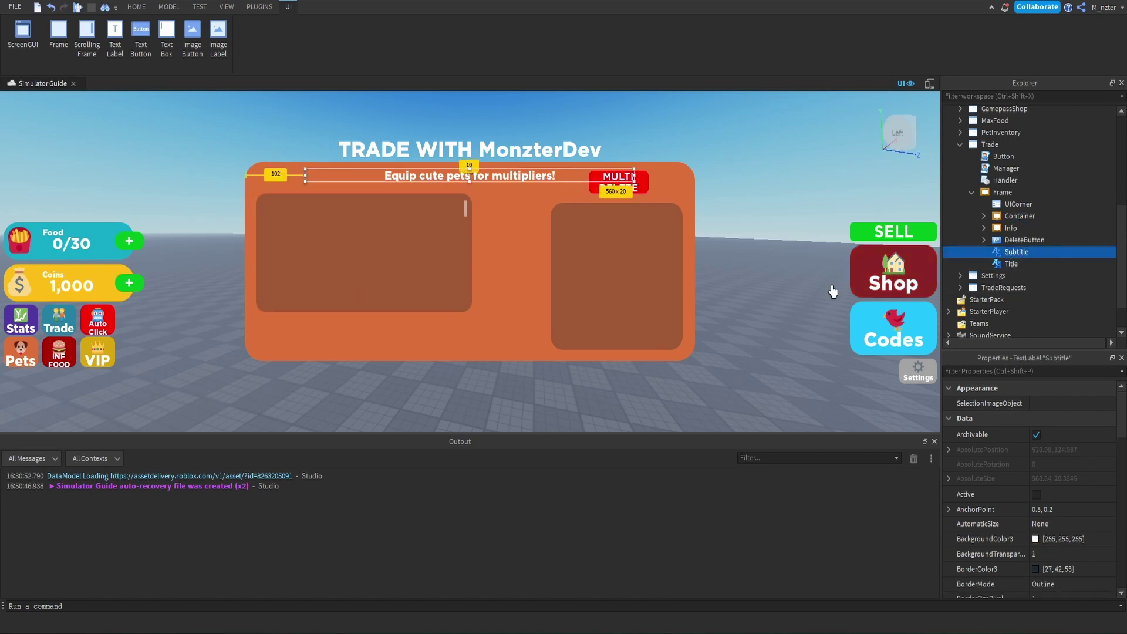
pyautogui.moveTo(305, 181); pyautogui.dragTo(261, 189)
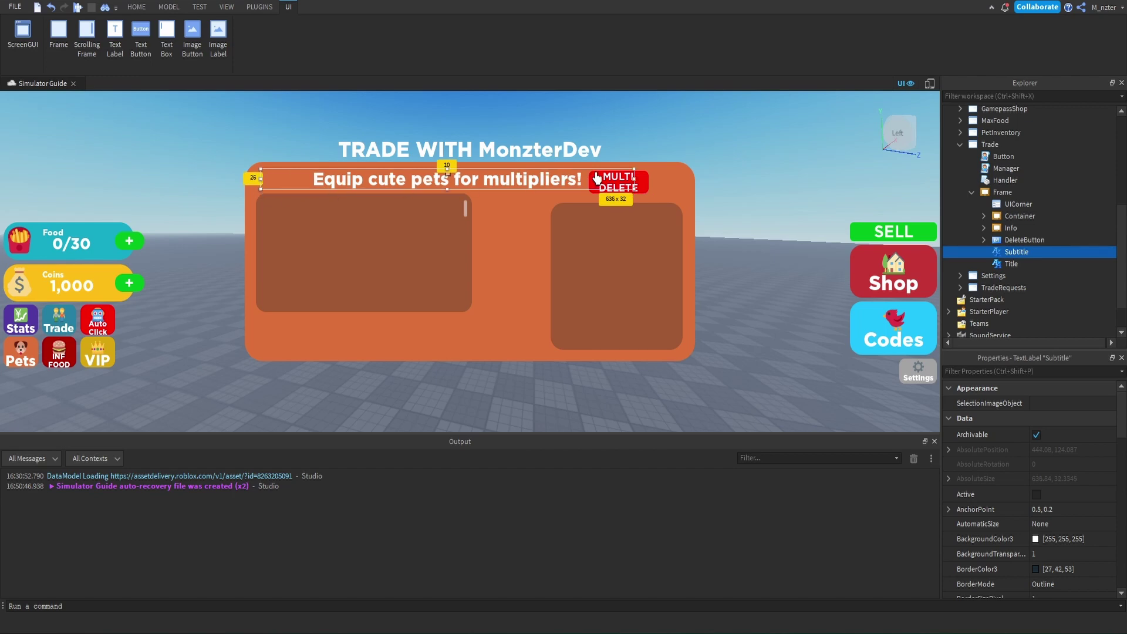
pyautogui.moveTo(634, 188); pyautogui.dragTo(364, 194)
# - Set the subtitle's Text to 'Your inventory'
pyautogui.click(995, 371)
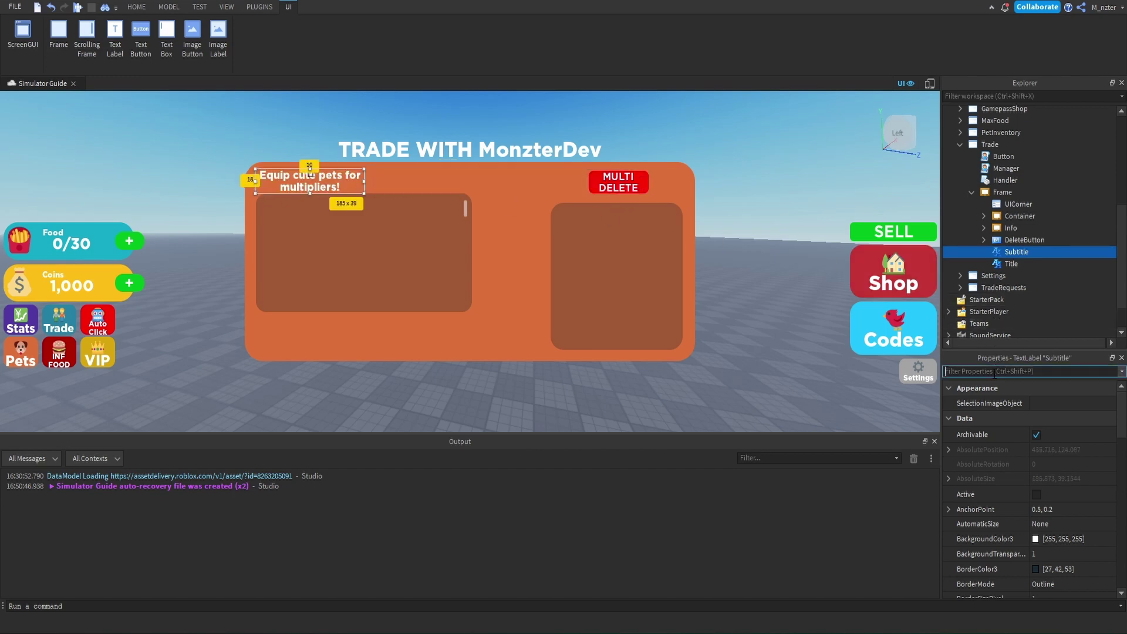
pyautogui.write('text')
pyautogui.click(1057, 433)
pyautogui.write('Y')
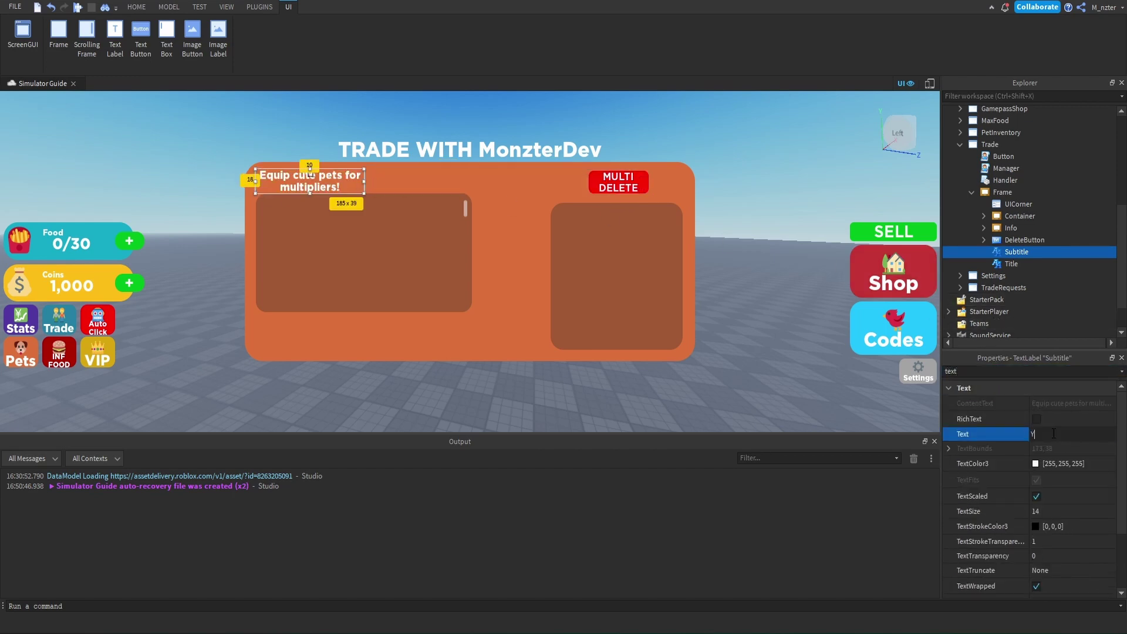
pyautogui.write('our inventory')
pyautogui.press('Return')
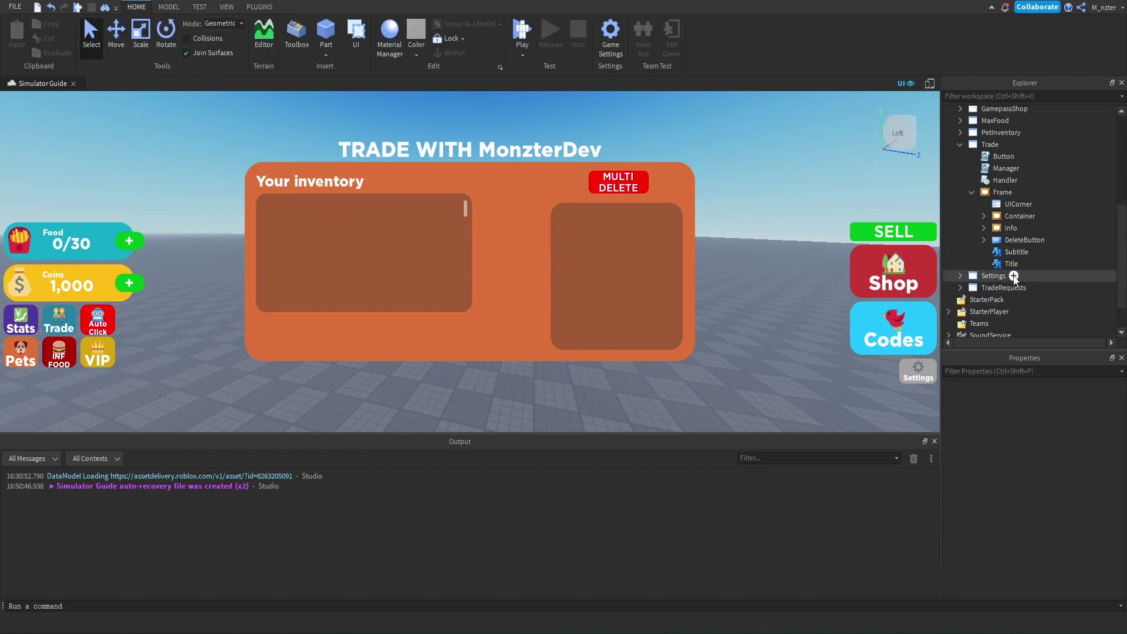
# - Rename the subtitle label YourLabel in Explorer
pyautogui.click(1016, 251)
pyautogui.click(1015, 252)
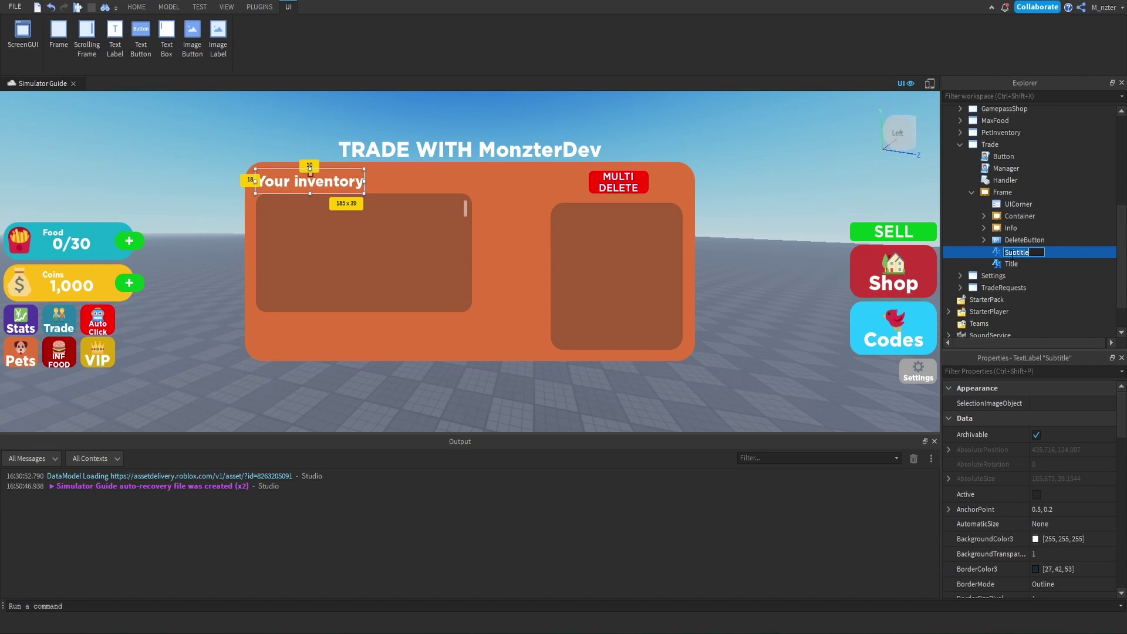
pyautogui.write('YourLabel')
pyautogui.press('Return')
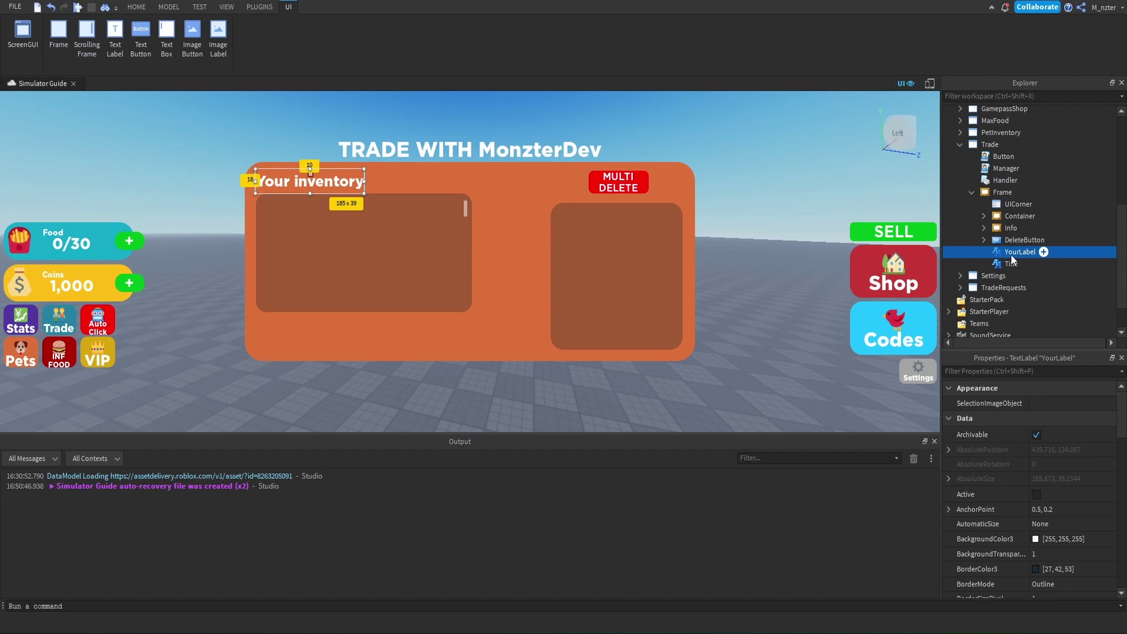
# - Resize the MULTI DELETE button to 142x45 and place it under the left container
pyautogui.click(618, 183)
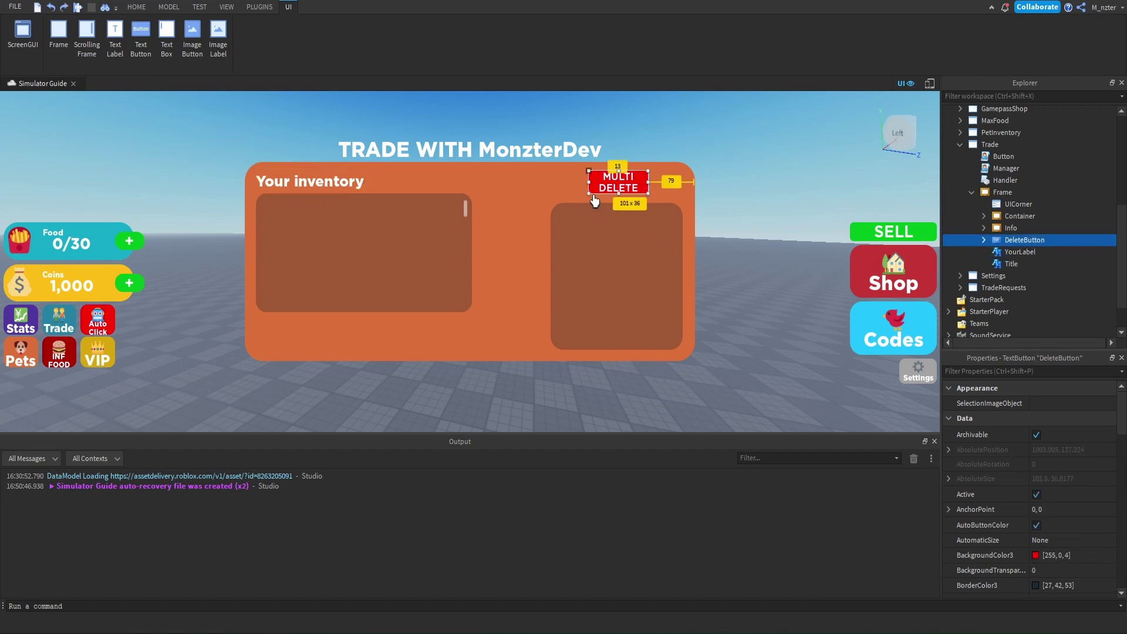
pyautogui.moveTo(589, 194); pyautogui.dragTo(334, 354)
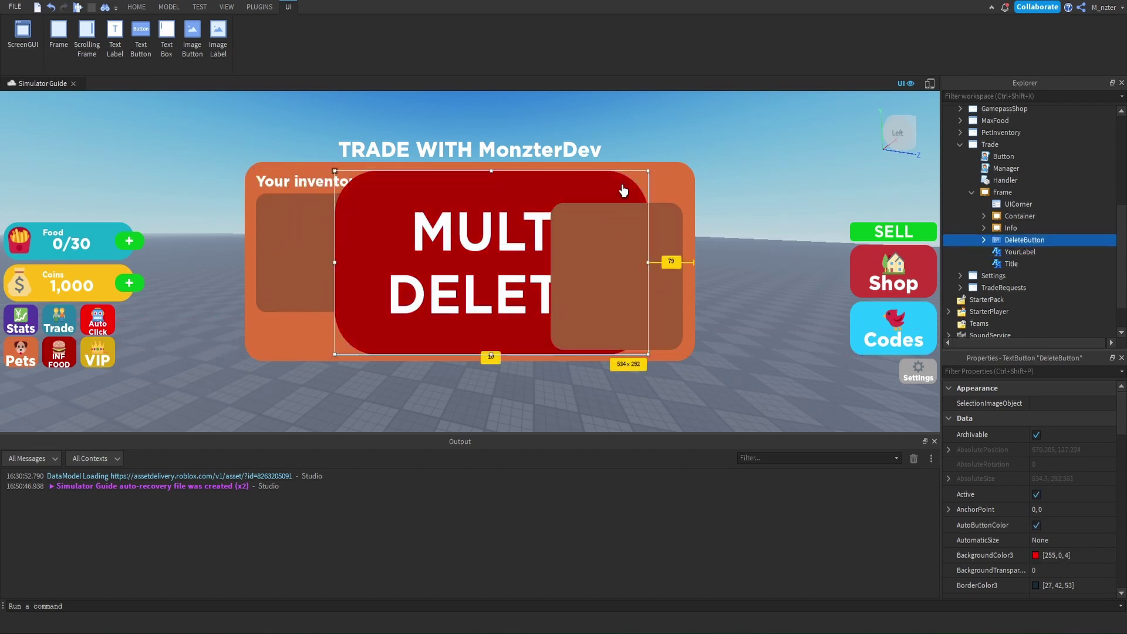
pyautogui.moveTo(648, 171); pyautogui.dragTo(434, 331)
pyautogui.moveTo(335, 344); pyautogui.dragTo(414, 321)
# - Relabel the button 'Decline' and duplicate it with Ctrl+D
pyautogui.click(1032, 372)
pyautogui.write('text')
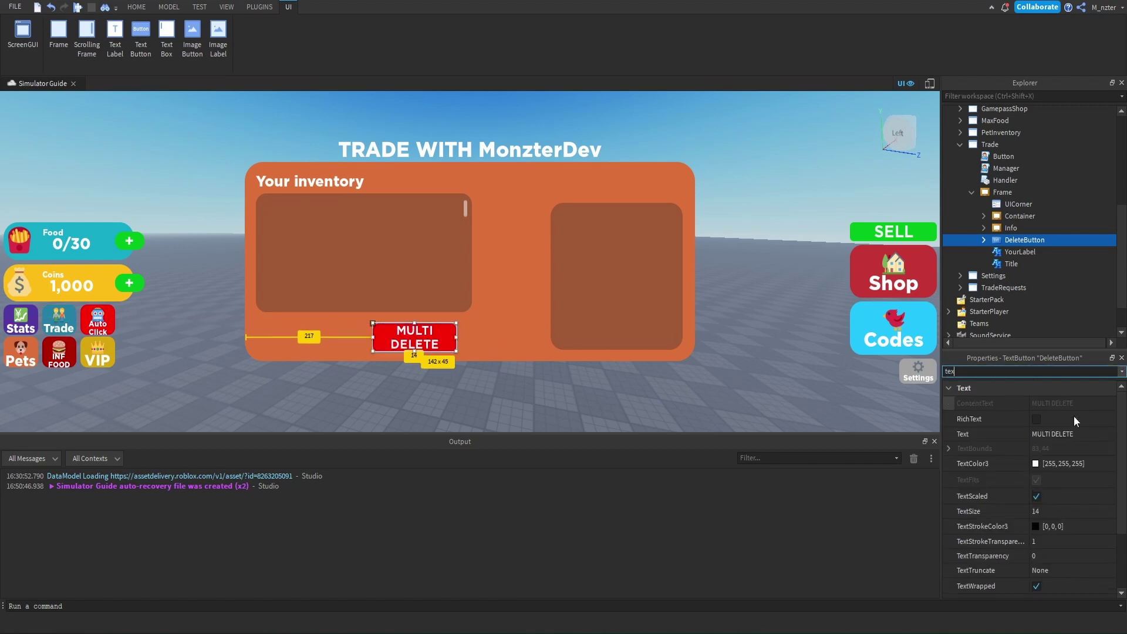
pyautogui.click(1078, 434)
pyautogui.write('Declin')
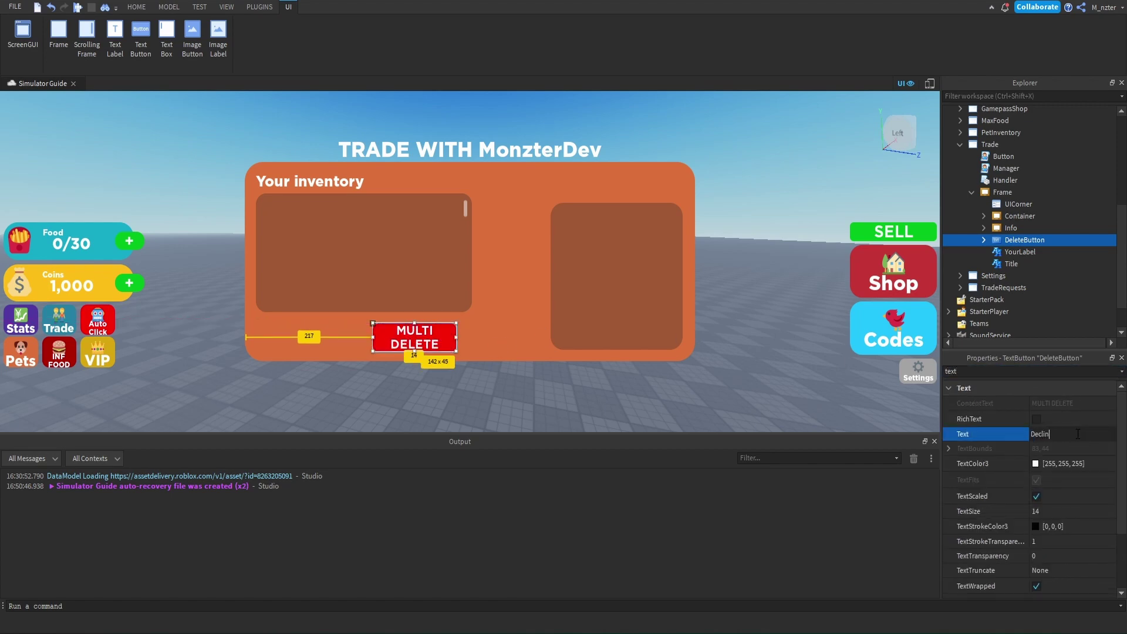
pyautogui.write('e')
pyautogui.press('Return')
pyautogui.click(1008, 242)
pyautogui.hotkey('ctrl', 'd')
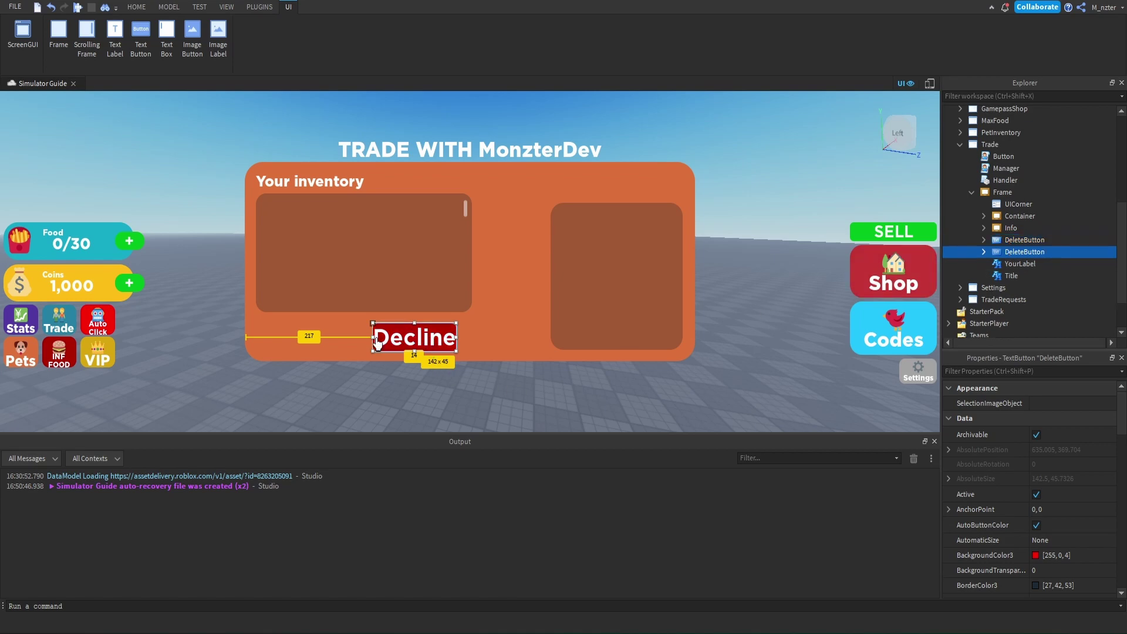
# - Move the copy left of Decline to {0.05,0},{0.81,0} and give it a green background
pyautogui.click(1002, 371)
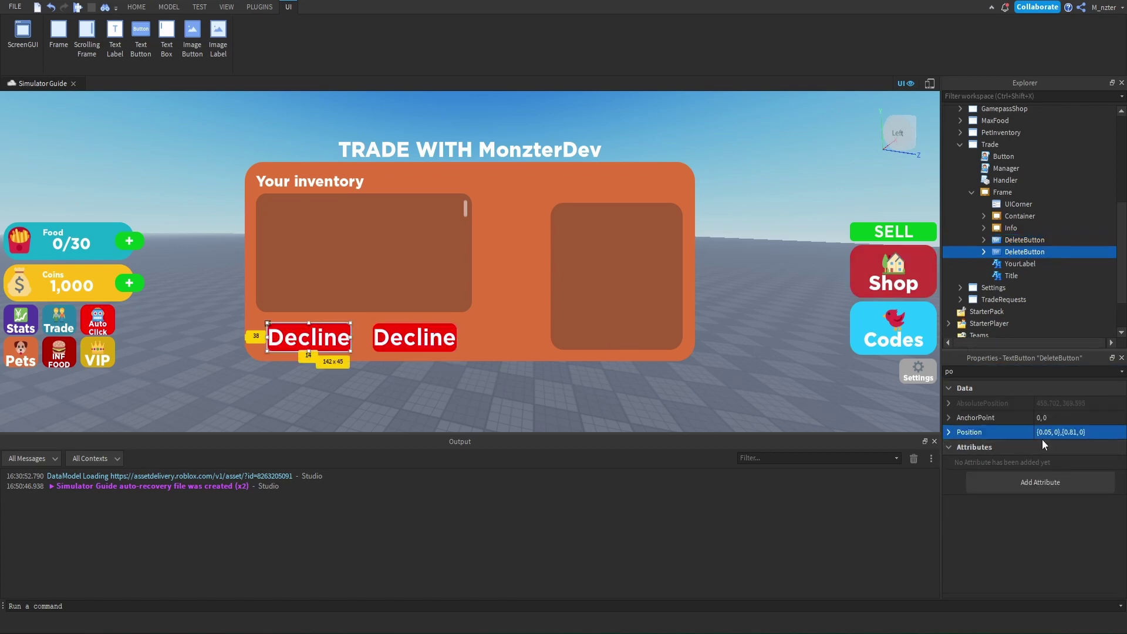
pyautogui.click(860, 395)
pyautogui.click(1017, 253)
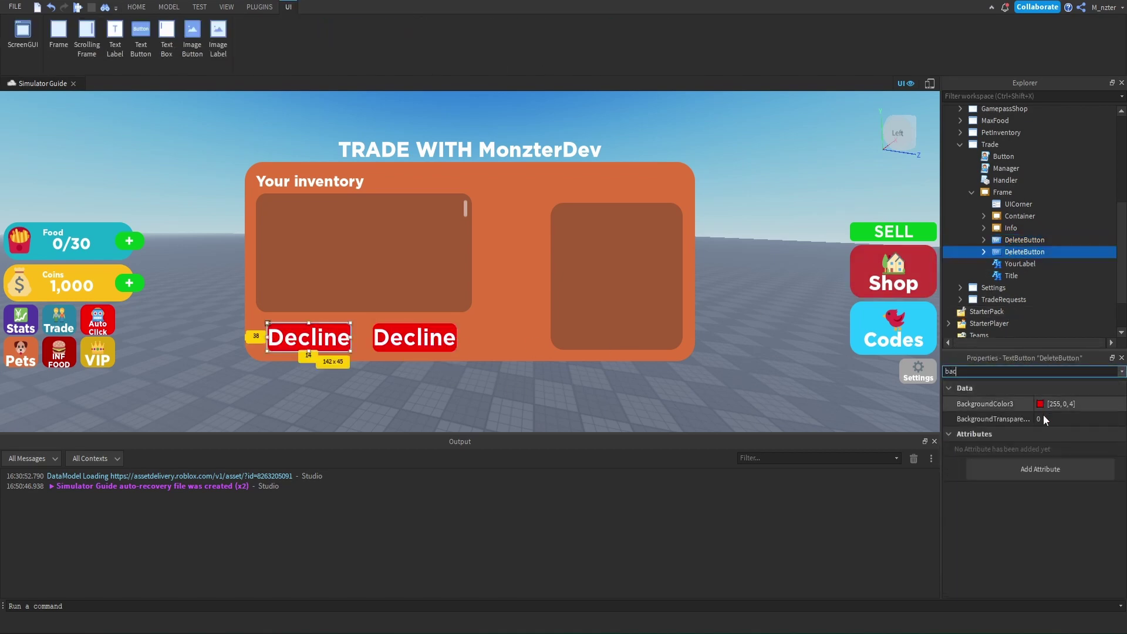
pyautogui.click(1040, 404)
pyautogui.moveTo(649, 220); pyautogui.dragTo(644, 205)
pyautogui.click(700, 227)
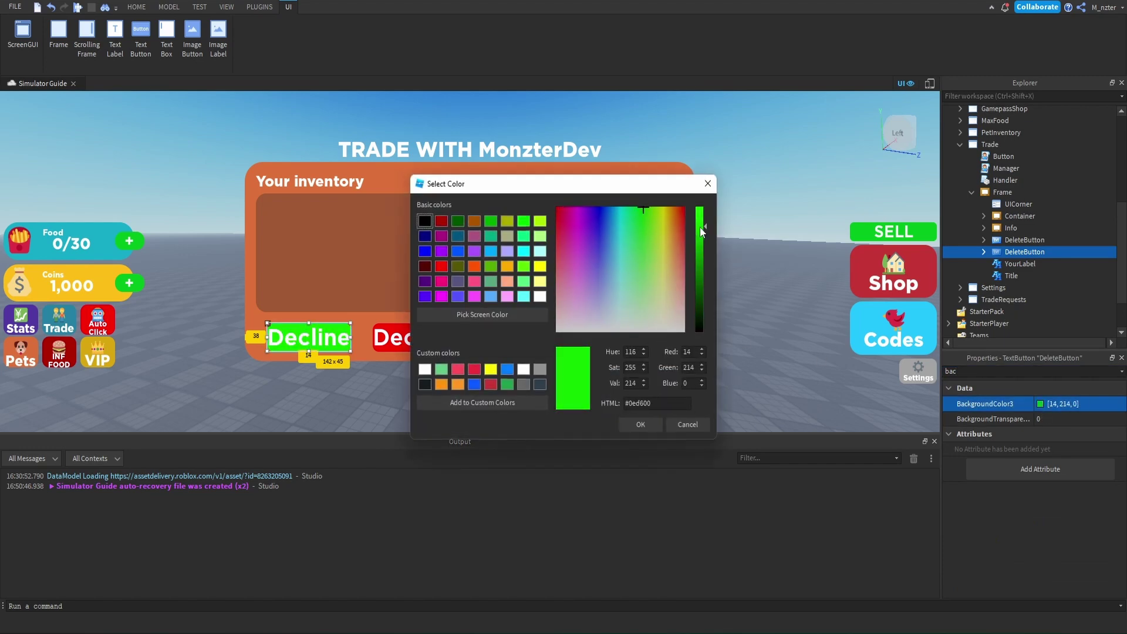
# - Set the green button's Text to 'Accept'
pyautogui.click(644, 423)
pyautogui.doubleClick(998, 371)
pyautogui.write('text')
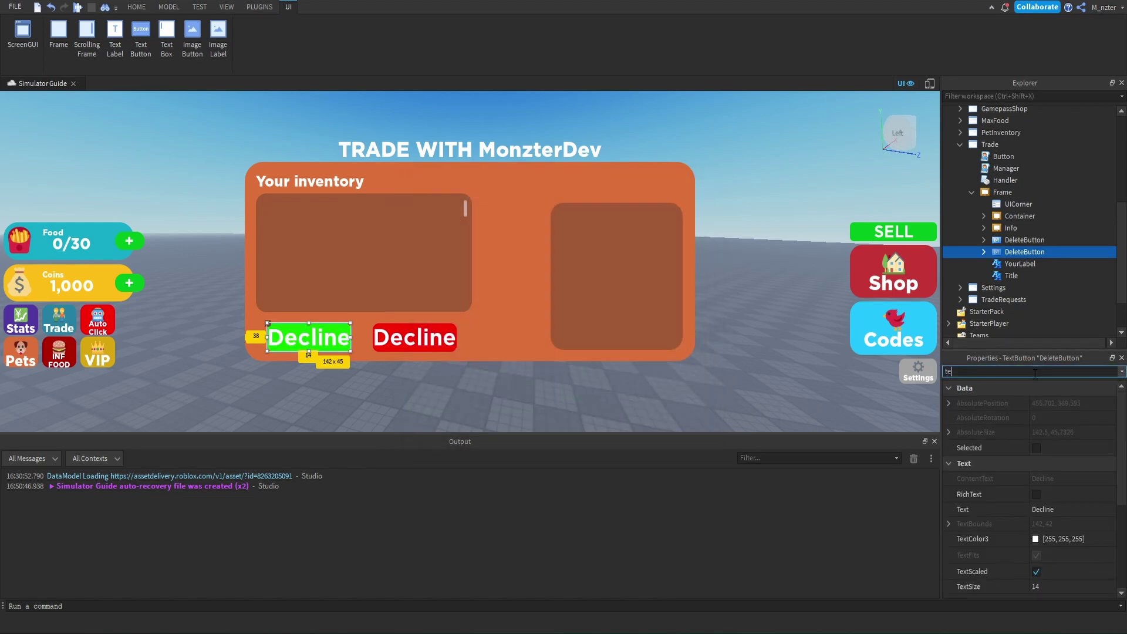
pyautogui.click(1056, 434)
pyautogui.write('Accept')
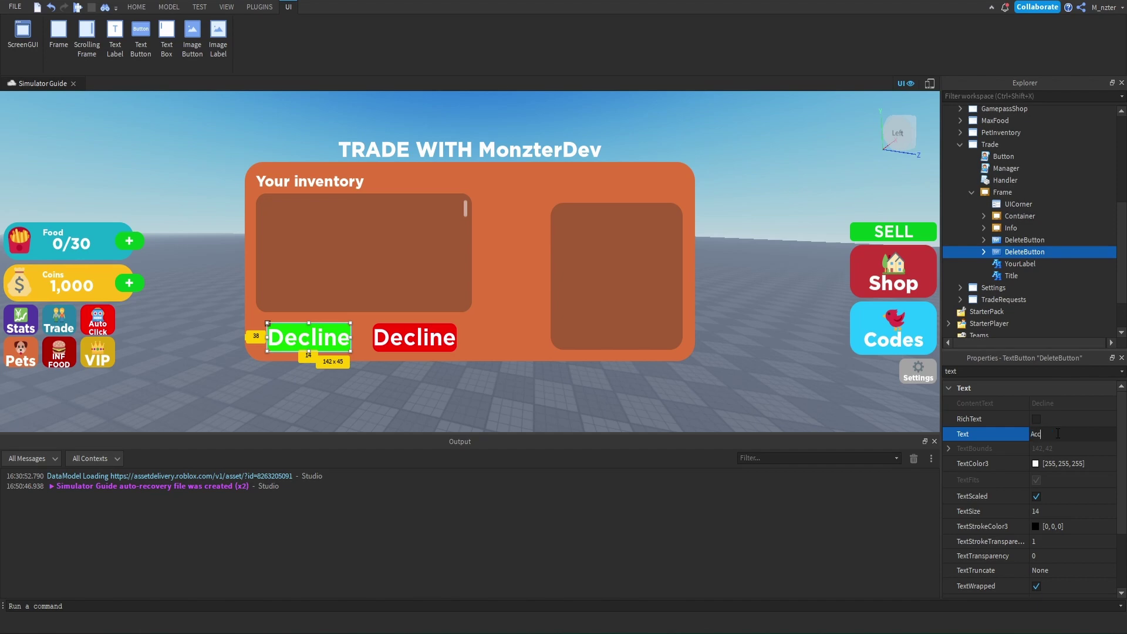
pyautogui.press('Return')
# - Rename the green button Accept and the other DeleteButton Decline
pyautogui.doubleClick(1016, 253)
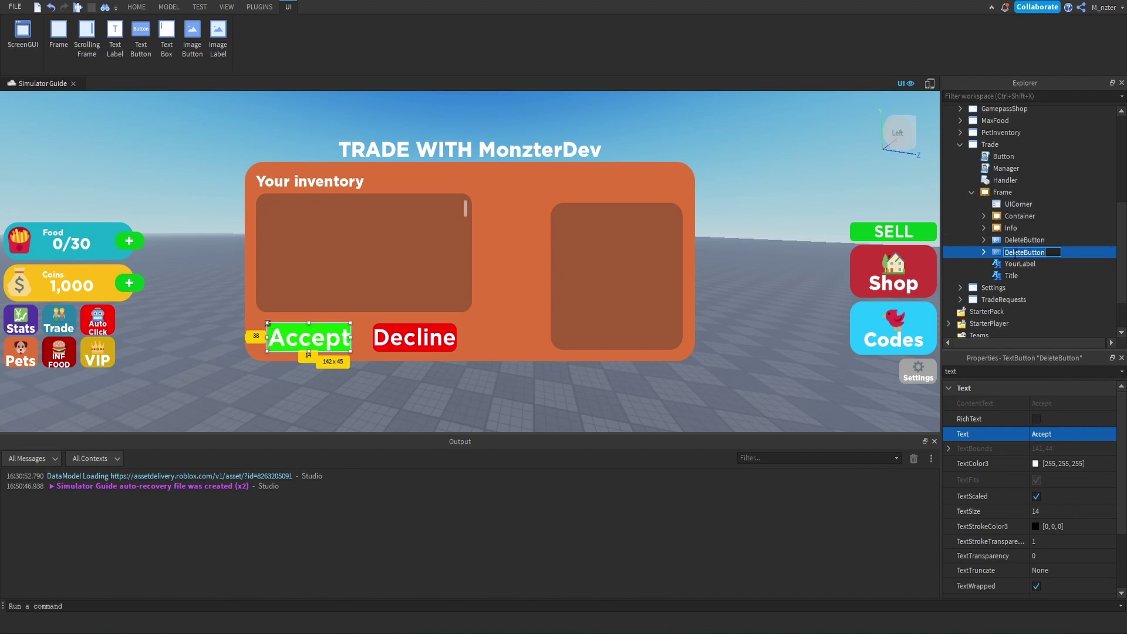
pyautogui.write('Accept')
pyautogui.press('Return')
pyautogui.press('Up')
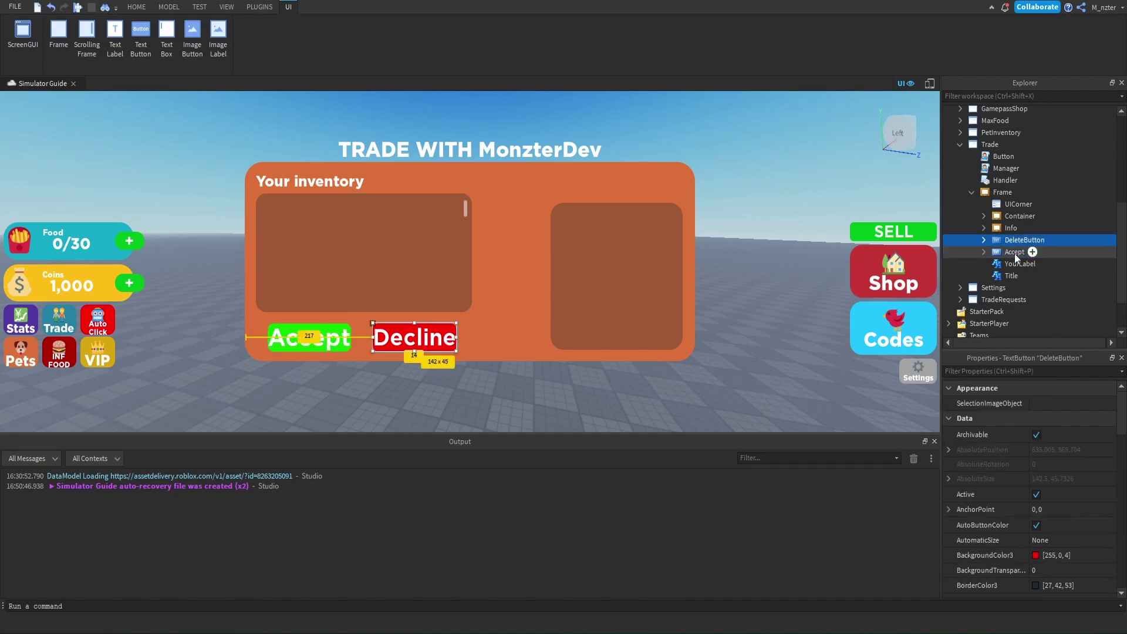
pyautogui.press('F2')
pyautogui.write('Decline')
pyautogui.press('Return')
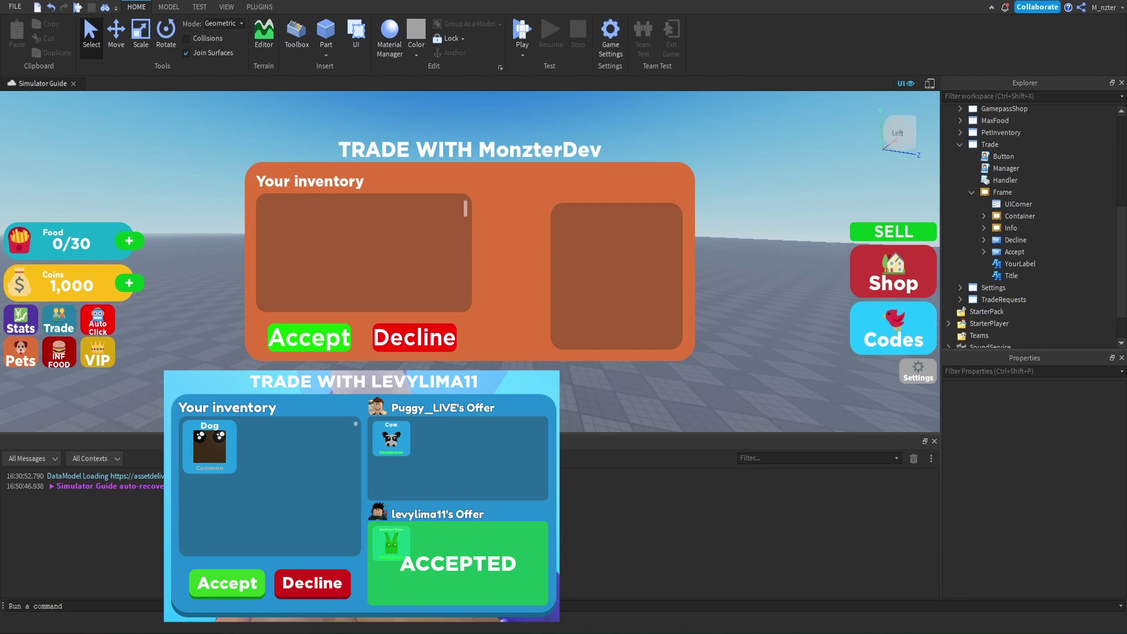
# - Rename the right-hand Info panel OurOffer
pyautogui.click(1011, 229)
pyautogui.doubleClick(1012, 230)
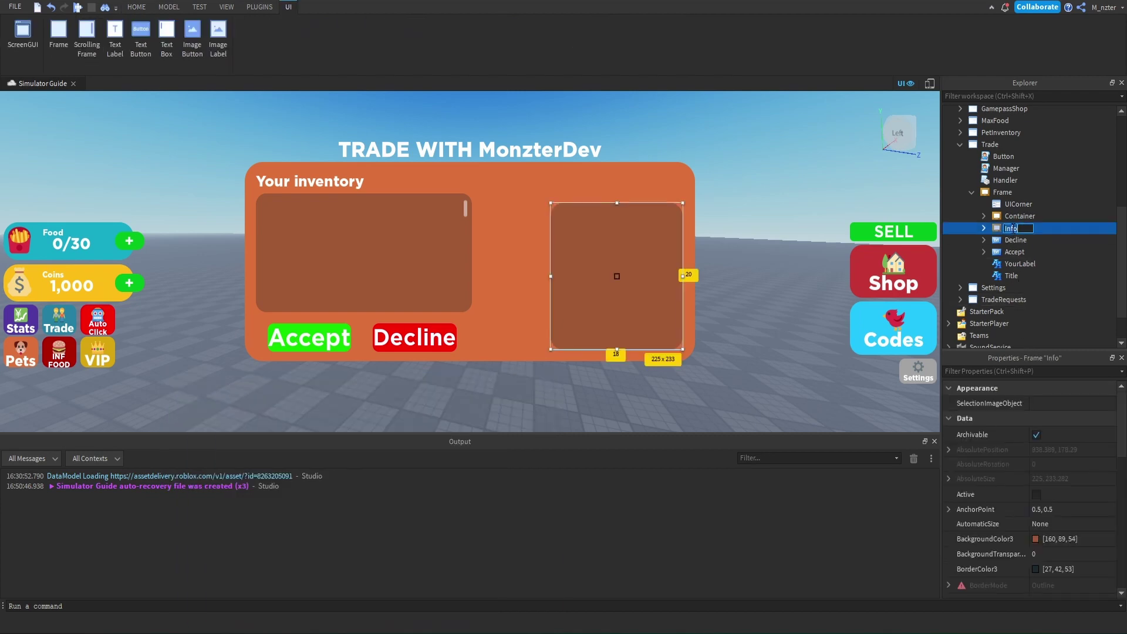
pyautogui.write('OurOffer')
pyautogui.press('Return')
# - Delete OurOffer's Delete and Pet child frames, keeping only its corner rounding
pyautogui.click(984, 229)
pyautogui.click(1020, 253)
pyautogui.keyDown('shift'); pyautogui.click(1019, 265); pyautogui.keyUp('shift')
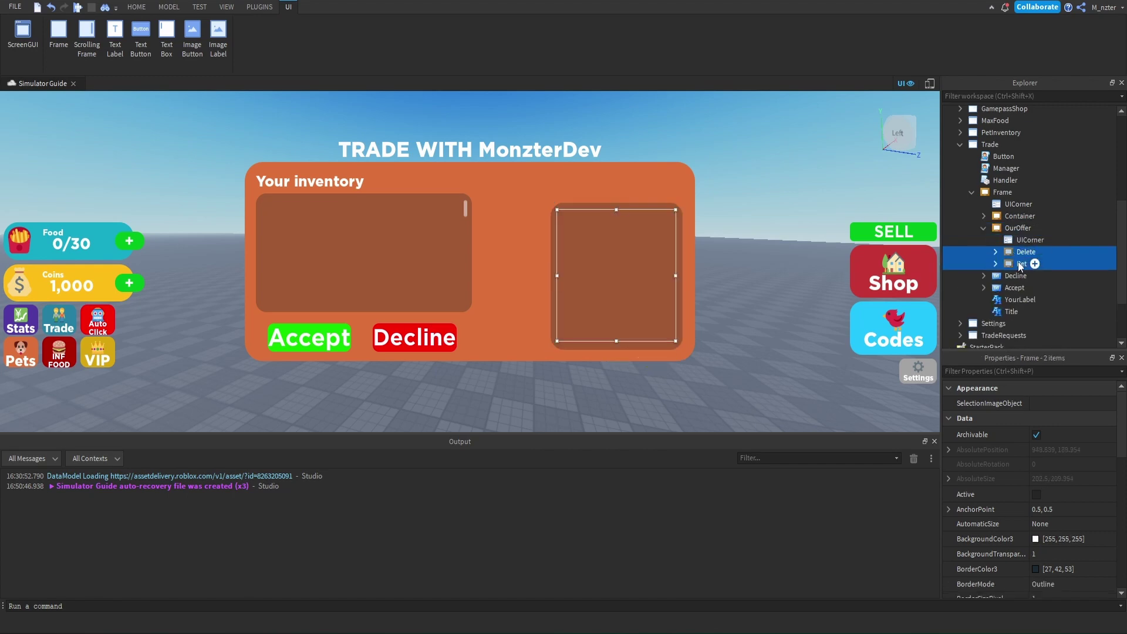
pyautogui.press('Delete')
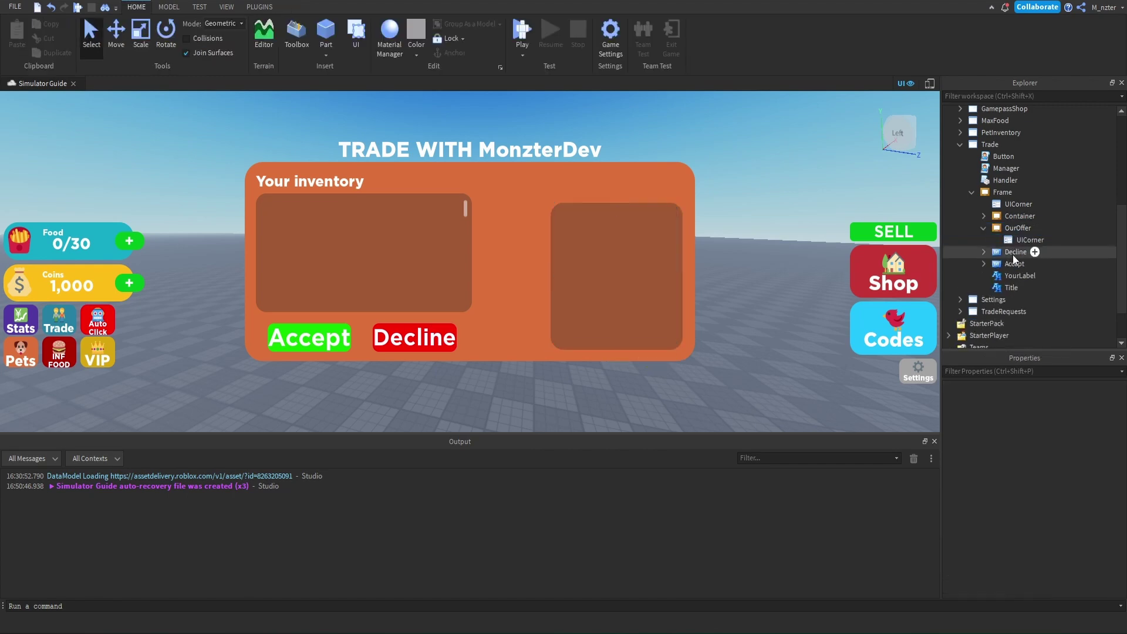
pyautogui.click(1021, 228)
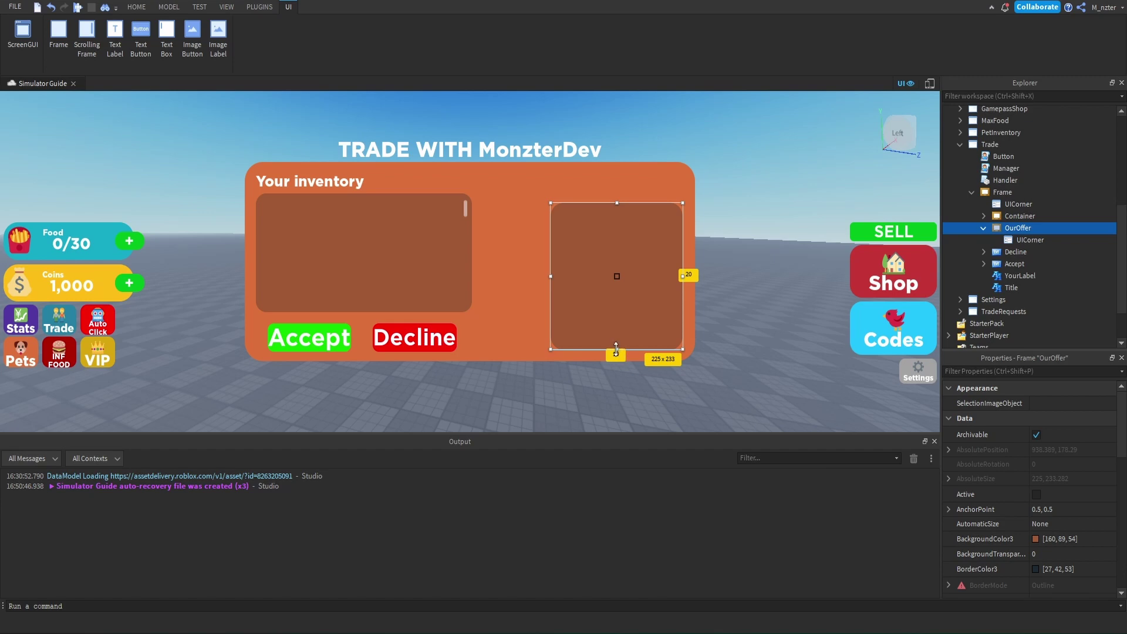
# - Drag OurOffer's bottom, corner and left handles until it measures 304x105 near the top
pyautogui.moveTo(617, 350); pyautogui.dragTo(617, 244)
pyautogui.moveTo(551, 203); pyautogui.dragTo(522, 193)
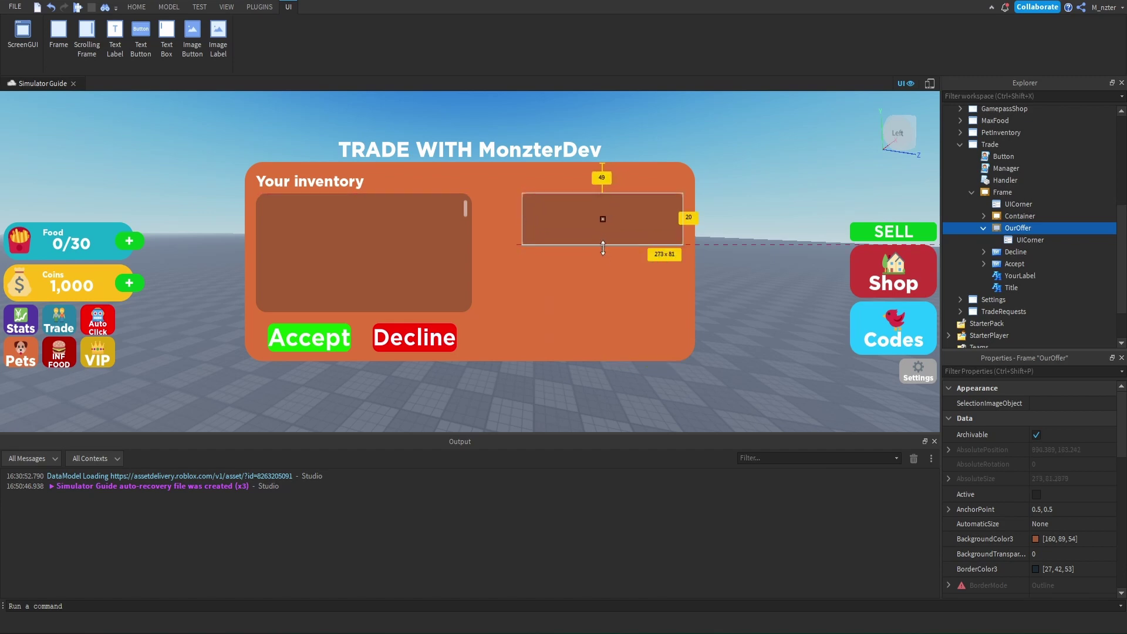
pyautogui.moveTo(603, 246); pyautogui.dragTo(599, 259)
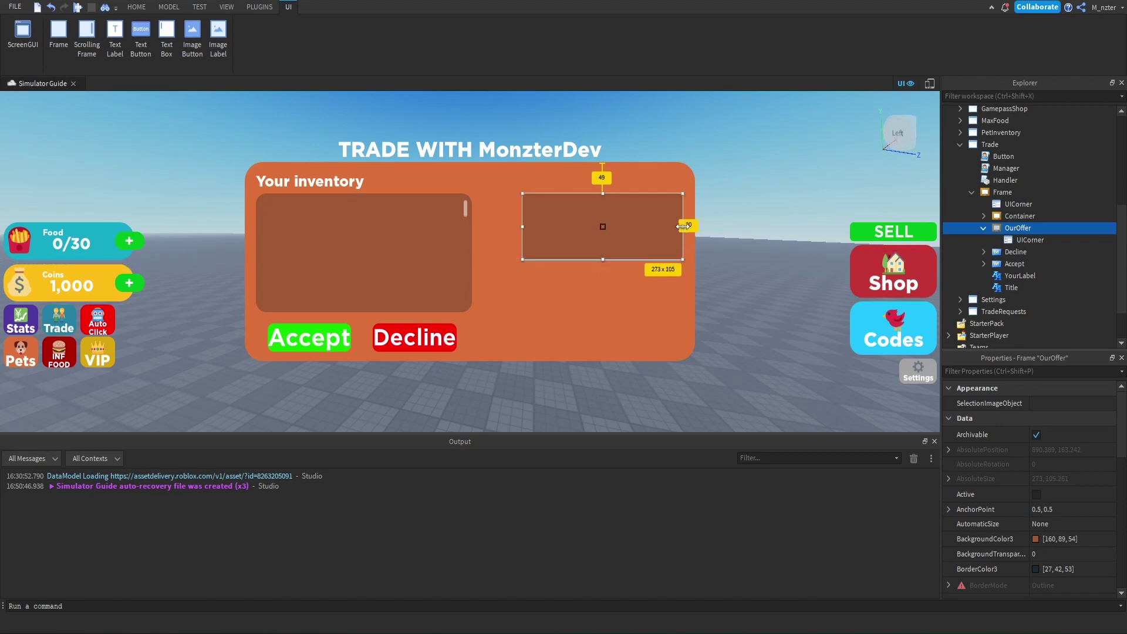
pyautogui.moveTo(522, 226); pyautogui.dragTo(504, 227)
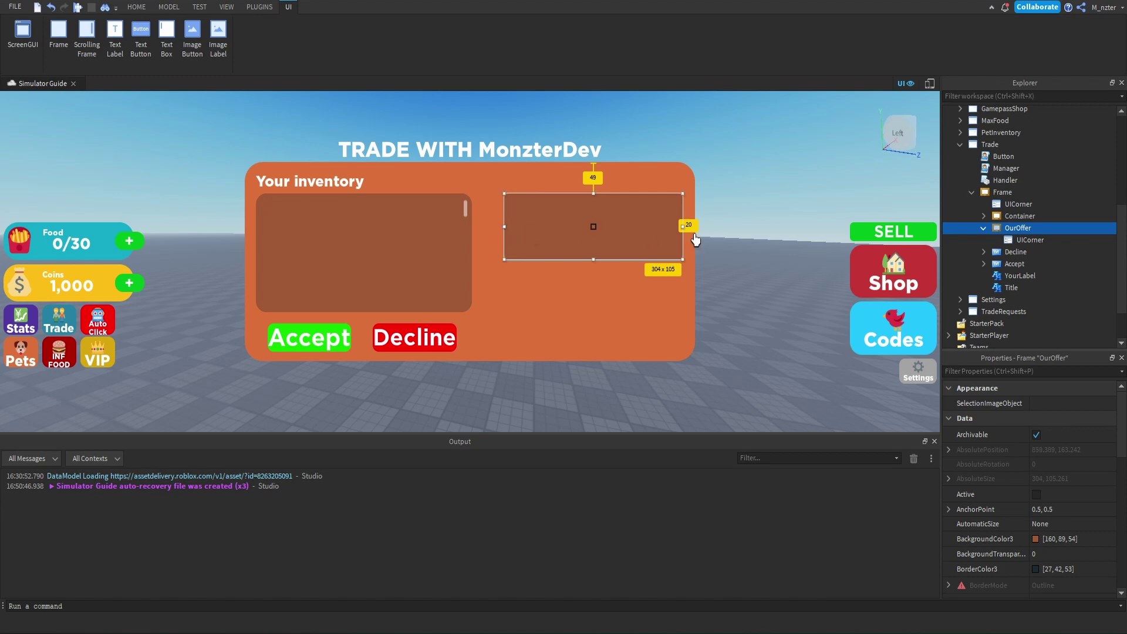
# - Insert an ImageLabel into Frame and name it OurAvatar
pyautogui.click(1020, 193)
pyautogui.write('im')
pyautogui.press('Return')
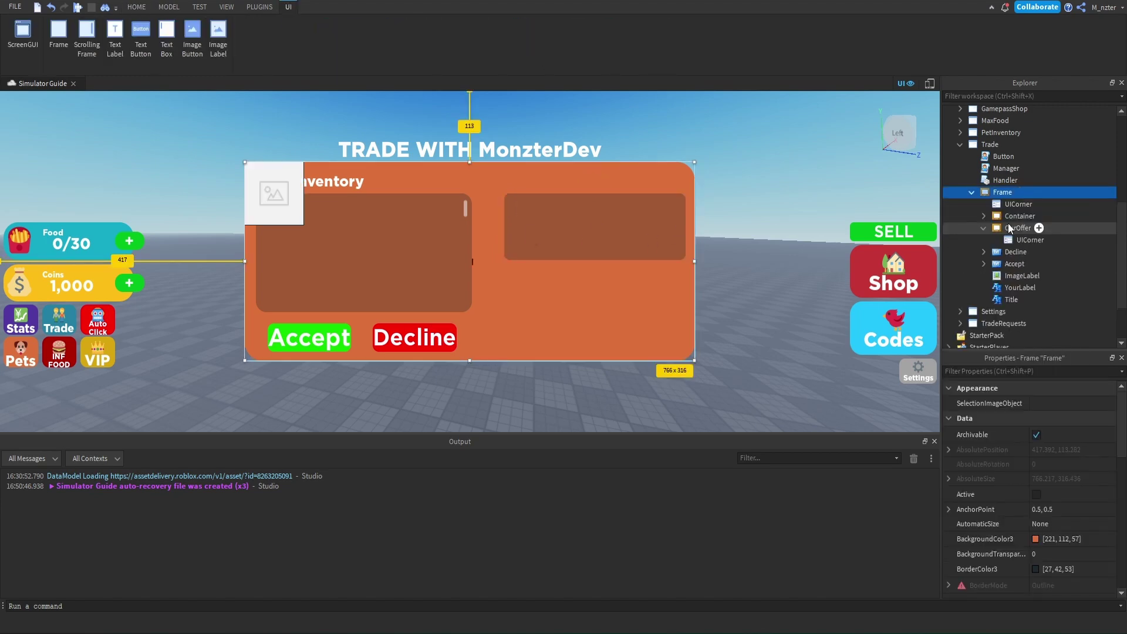
pyautogui.click(1016, 276)
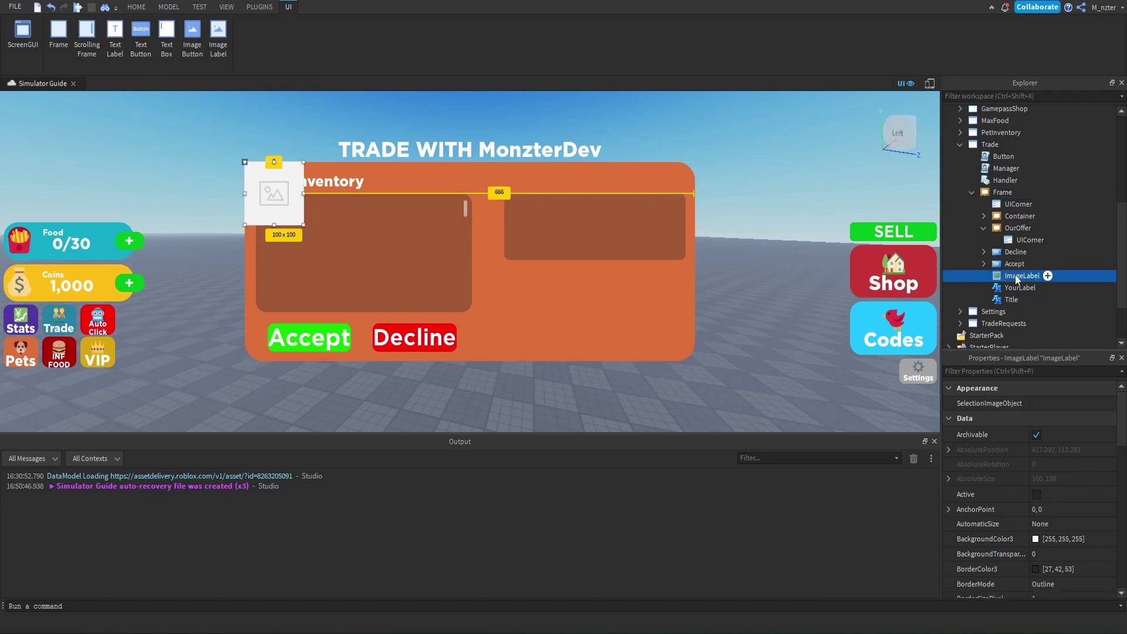
pyautogui.doubleClick(1015, 275)
pyautogui.write('OurAvatar')
pyautogui.press('Return')
# - Size OurAvatar to {0.5,0},{0.5,0}, then shrink it to about 43x33 above OurOffer
pyautogui.click(1024, 374)
pyautogui.write('size')
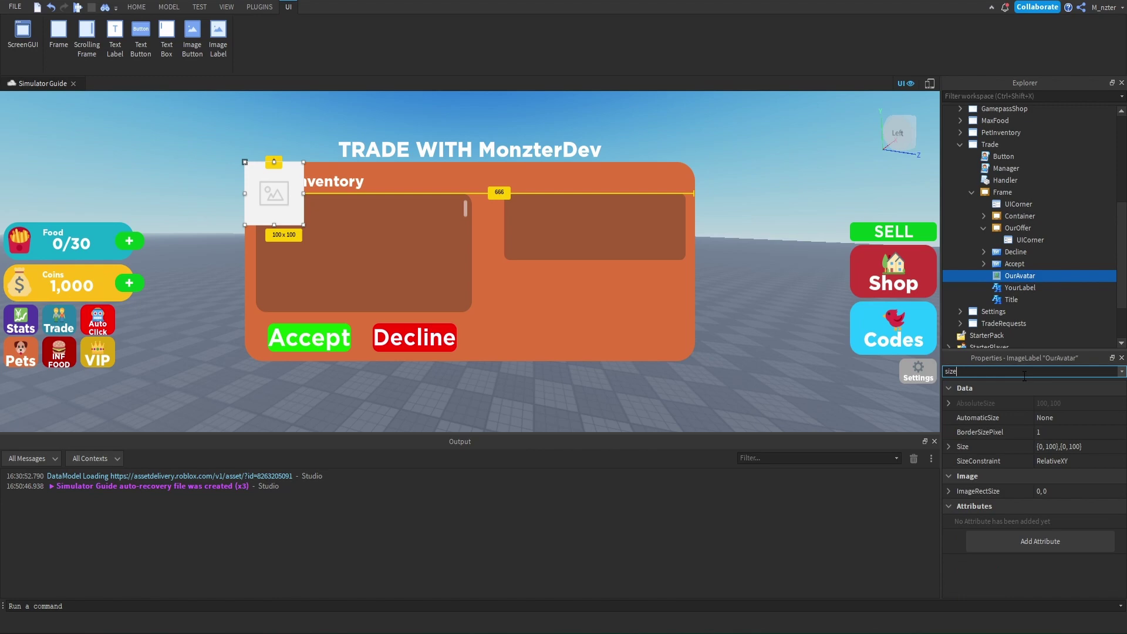
pyautogui.click(1073, 447)
pyautogui.write('.5,0,.5,')
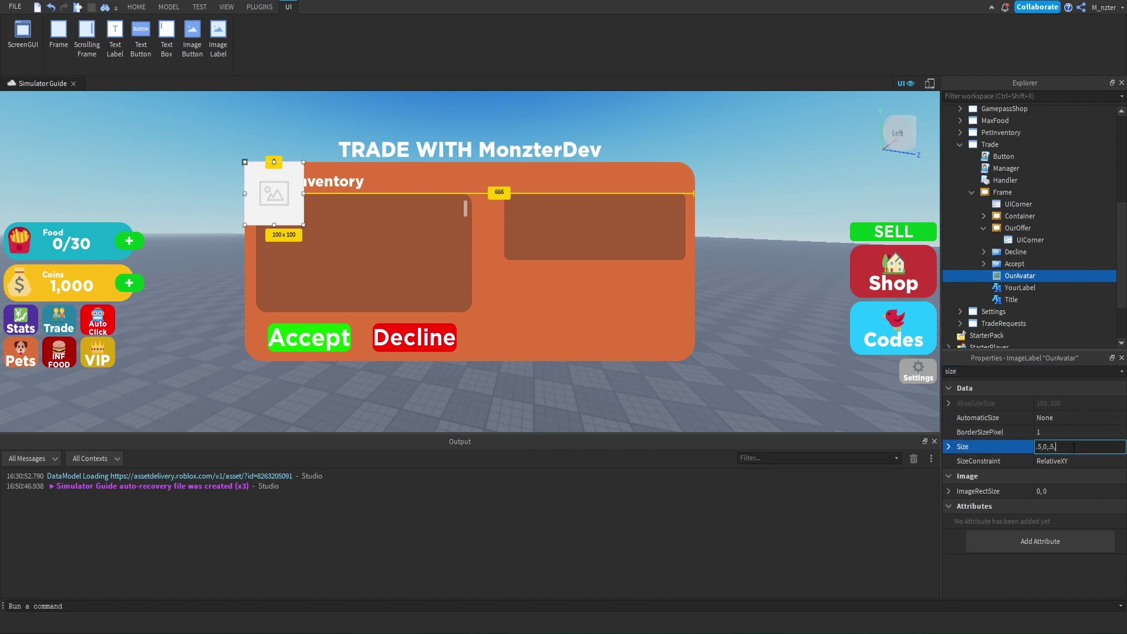
pyautogui.write('0')
pyautogui.press('Return')
pyautogui.moveTo(515, 177); pyautogui.dragTo(529, 169)
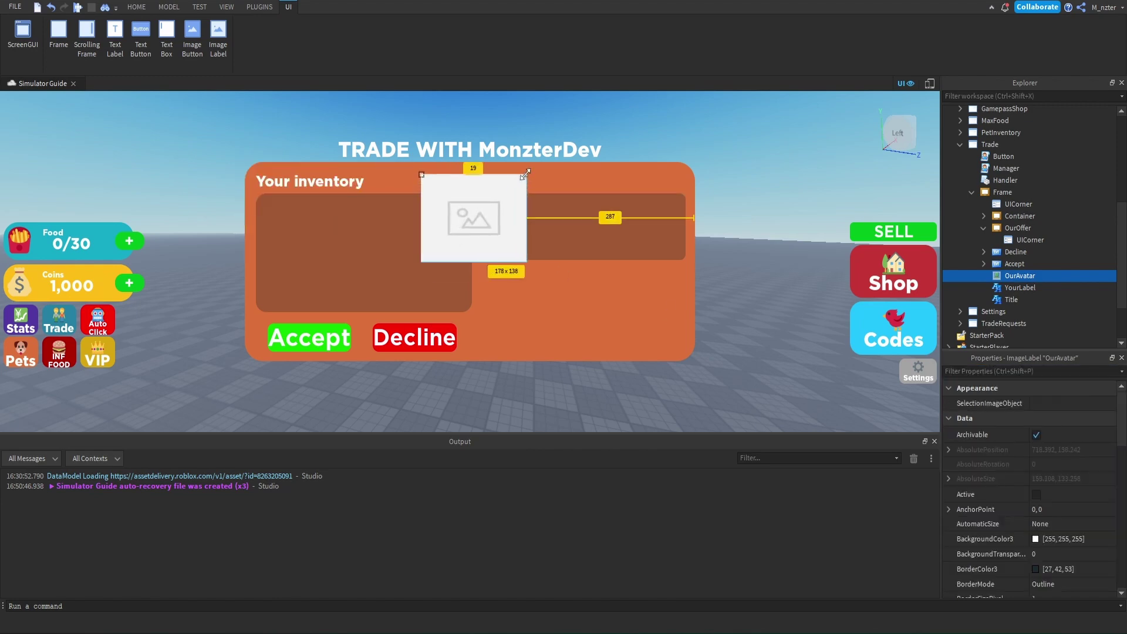
pyautogui.moveTo(421, 262); pyautogui.dragTo(504, 193)
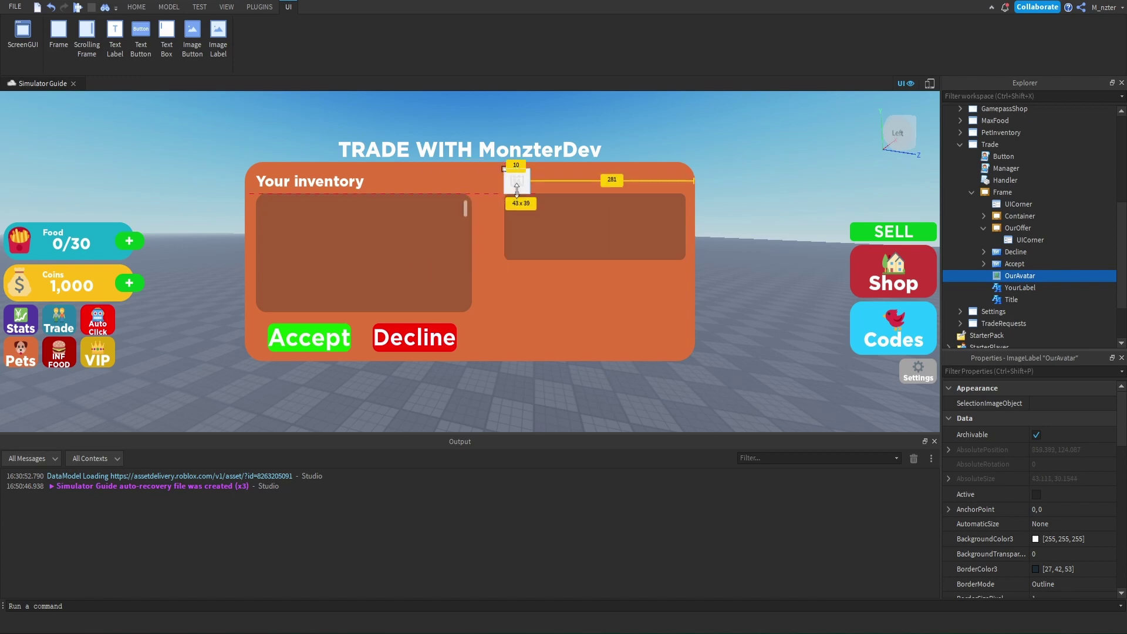
pyautogui.moveTo(517, 189); pyautogui.dragTo(517, 185)
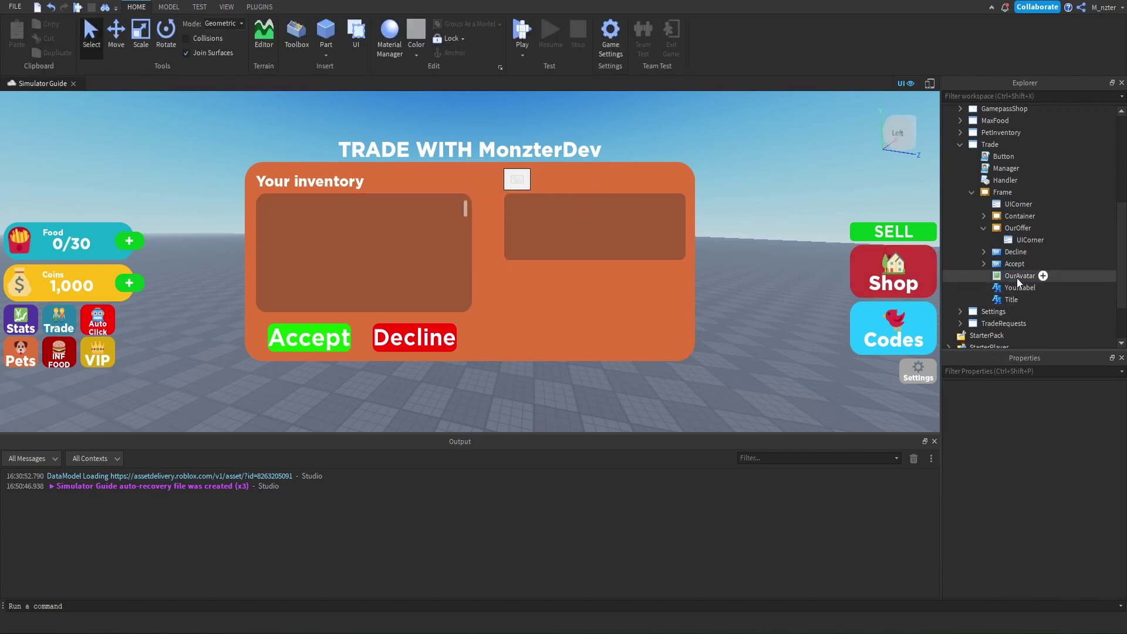
# - Set OurAvatar's BackgroundTransparency to 1
pyautogui.click(1027, 371)
pyautogui.write('bac')
pyautogui.click(1051, 418)
pyautogui.write('1')
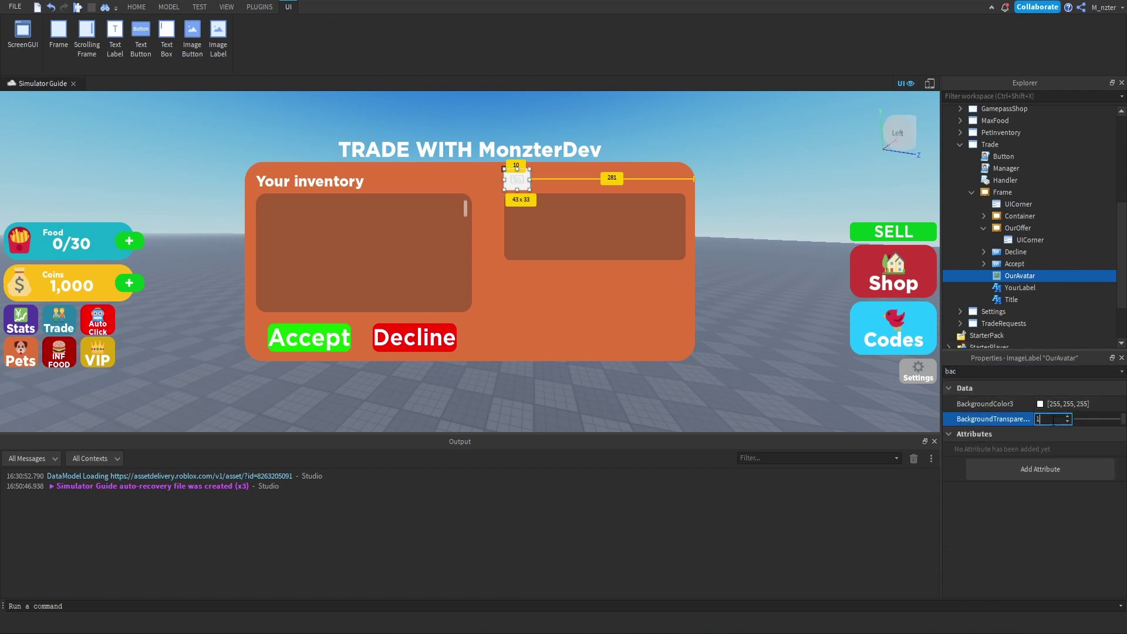
pyautogui.press('Return')
pyautogui.press('Escape')
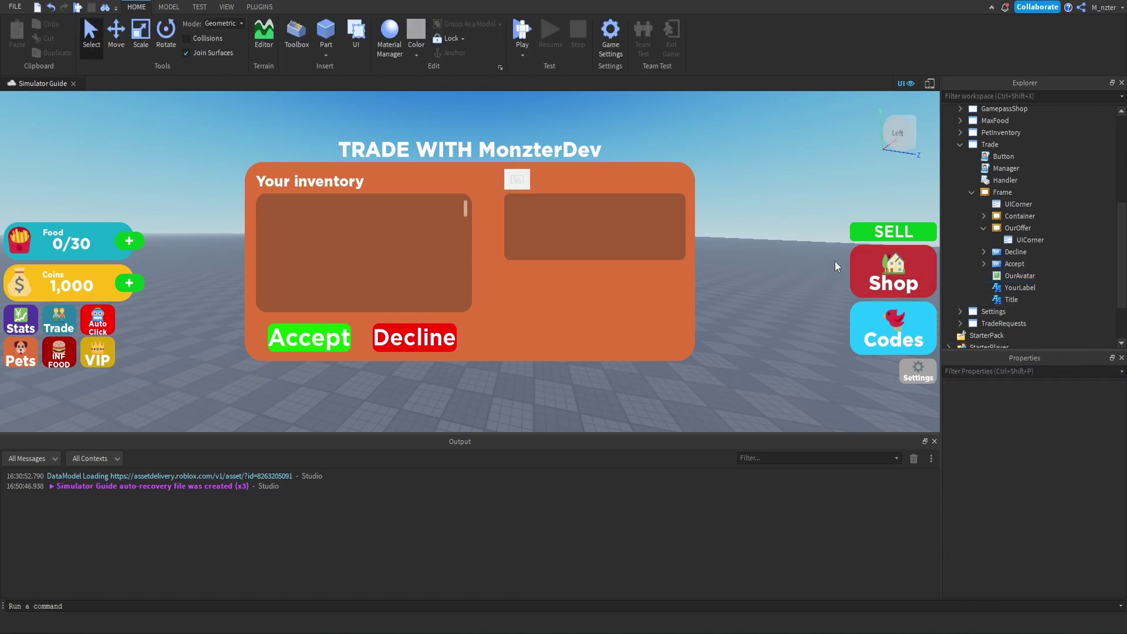
# - Duplicate YourLabel, stretch the copy over the right panel, and rename it OurLabel
pyautogui.click(1039, 288)
pyautogui.hotkey('ctrl', 'd')
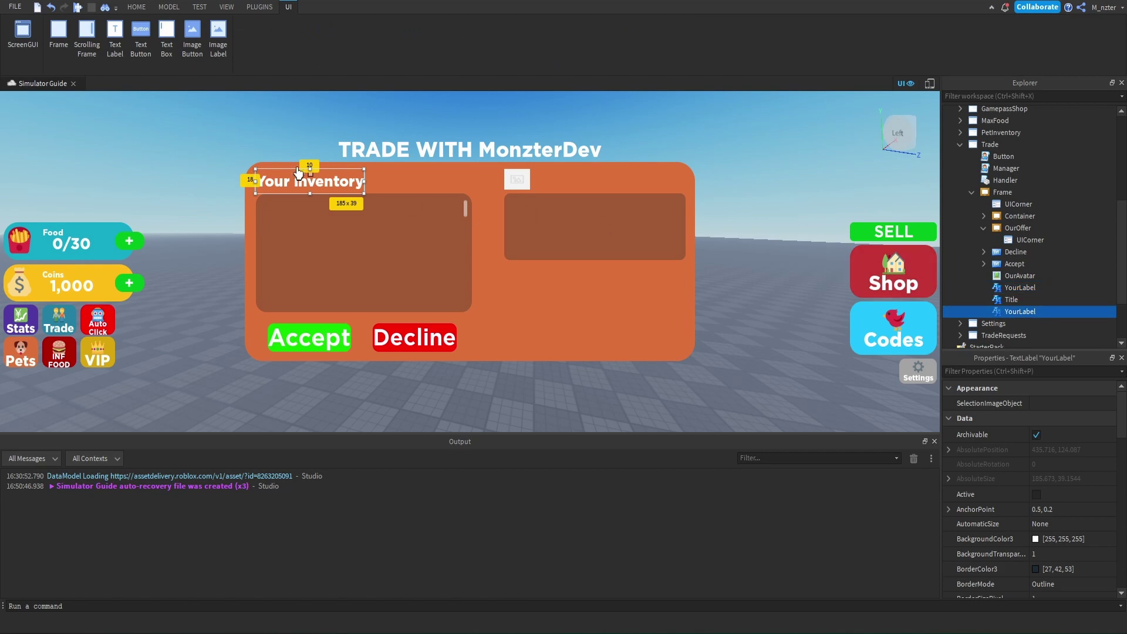
pyautogui.moveTo(364, 181); pyautogui.dragTo(685, 182)
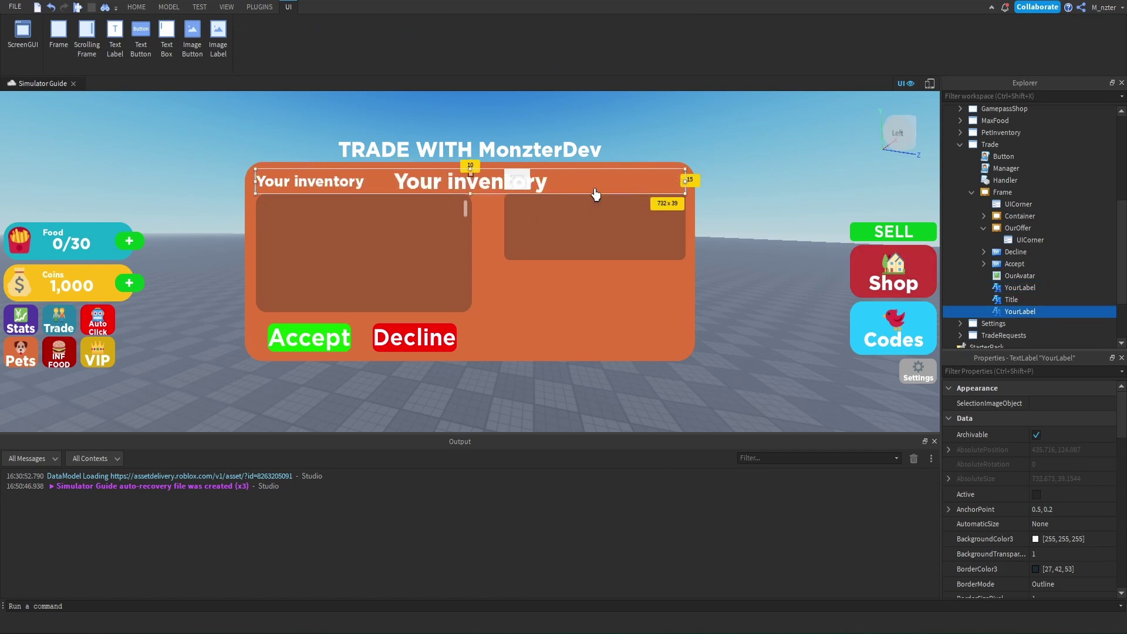
pyautogui.moveTo(256, 185); pyautogui.dragTo(532, 185)
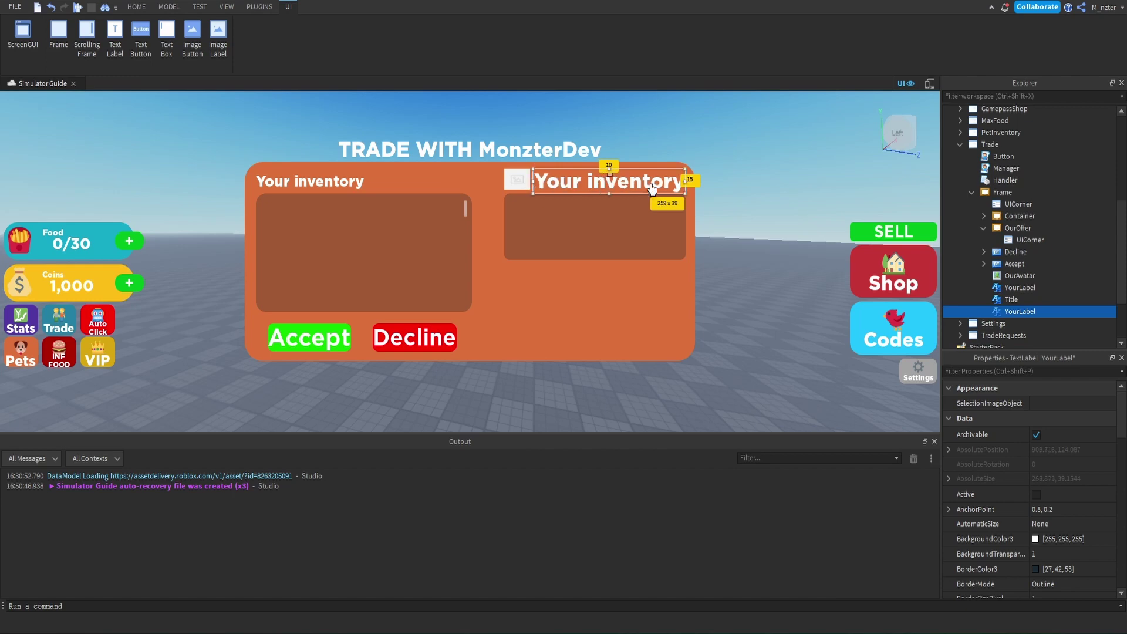
pyautogui.doubleClick(1021, 311)
pyautogui.write('OurLabel')
pyautogui.press('Return')
# - Set OurLabel's Text to the trade partner's name plus 'Offer' and narrow it to about 203 wide
pyautogui.click(1034, 371)
pyautogui.write('text')
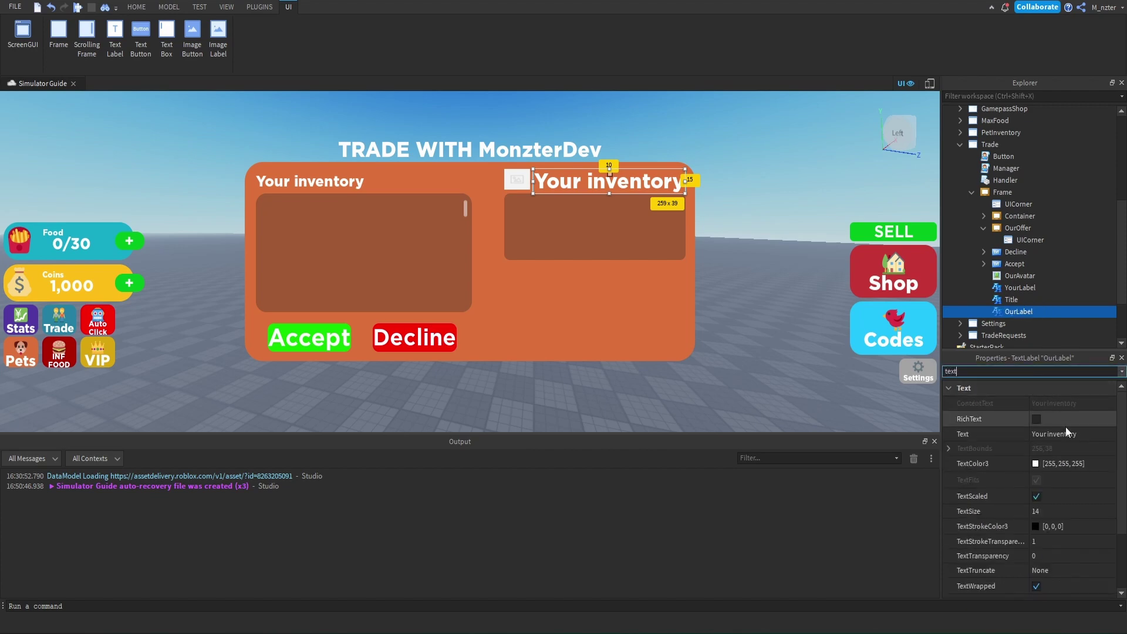
pyautogui.click(1067, 433)
pyautogui.write("MonzterDev's Offs")
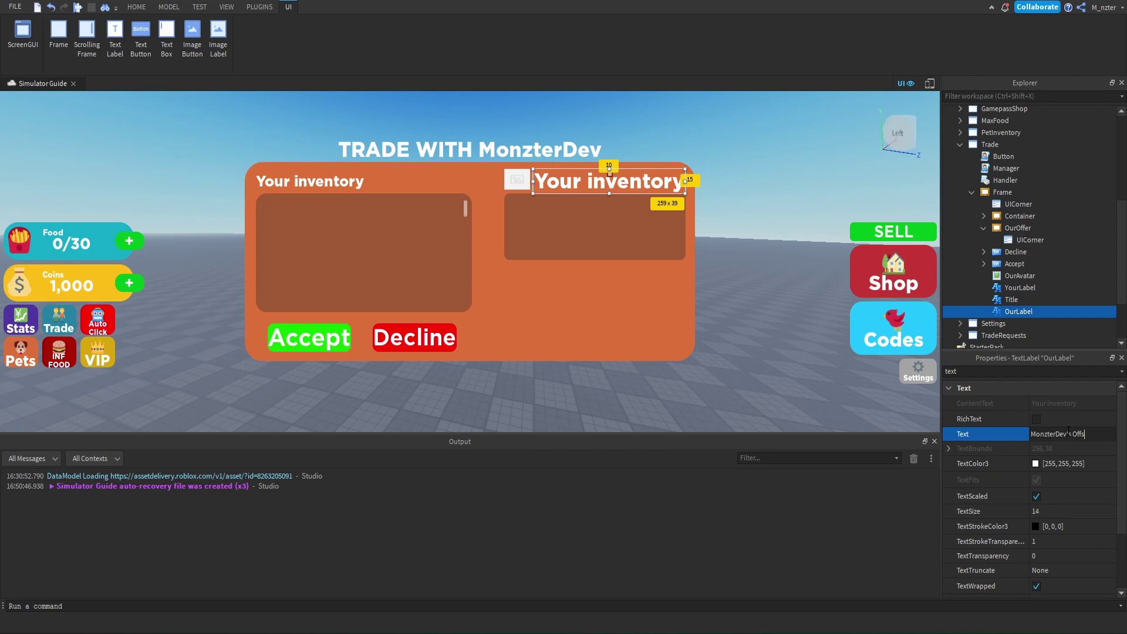
pyautogui.press('BackSpace')
pyautogui.write("erDev's Offe")
pyautogui.press('Return')
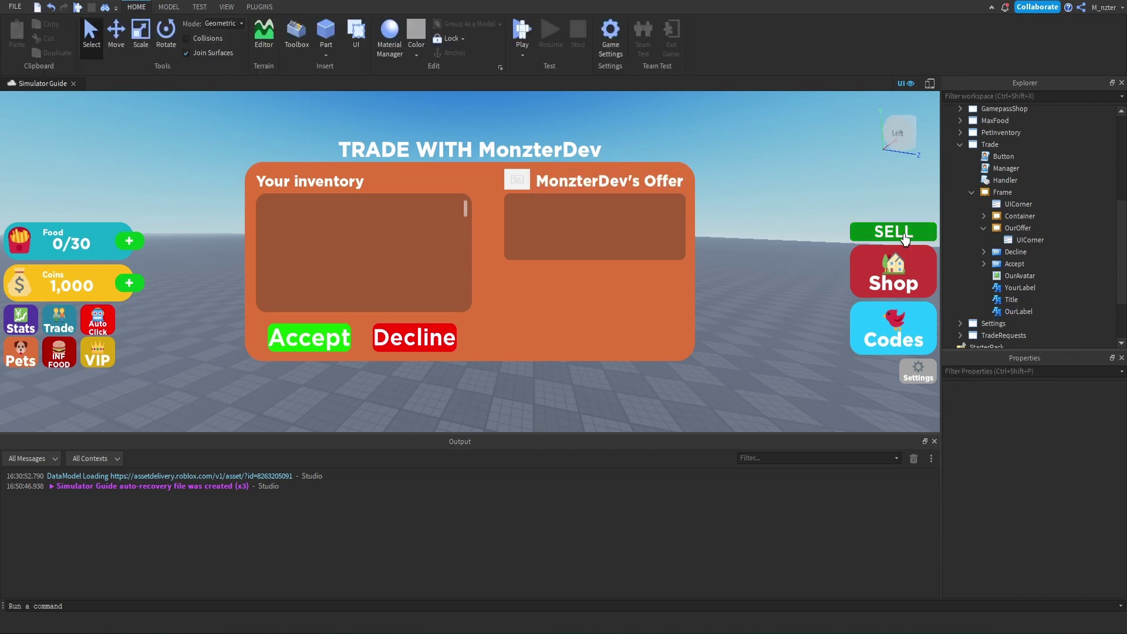
pyautogui.click(1018, 311)
pyautogui.moveTo(685, 183); pyautogui.dragTo(652, 179)
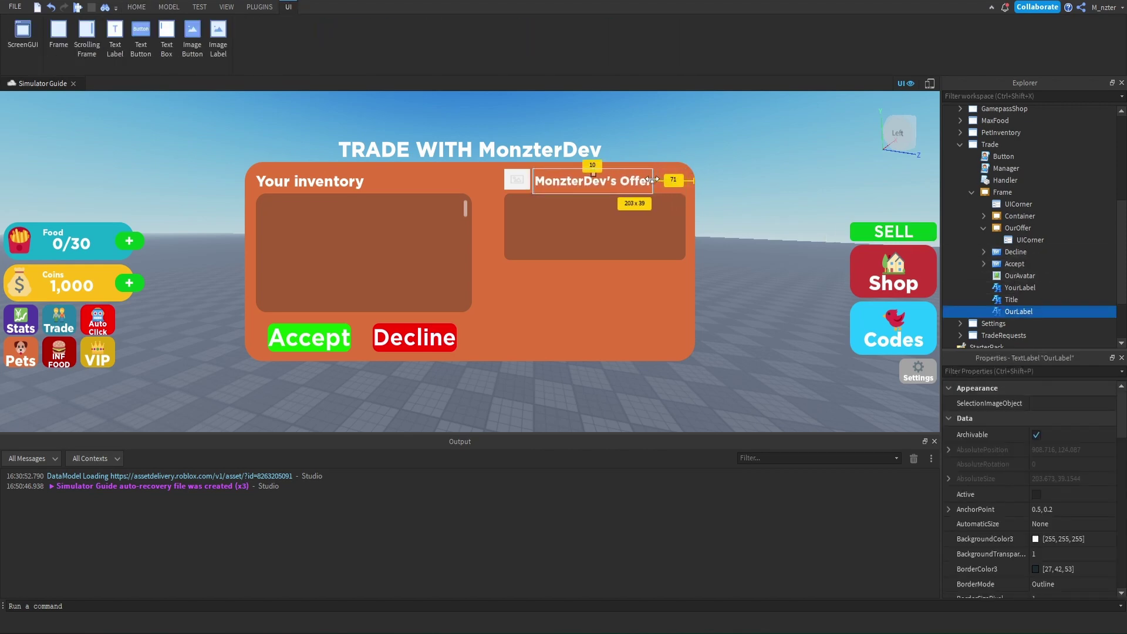
pyautogui.click(703, 170)
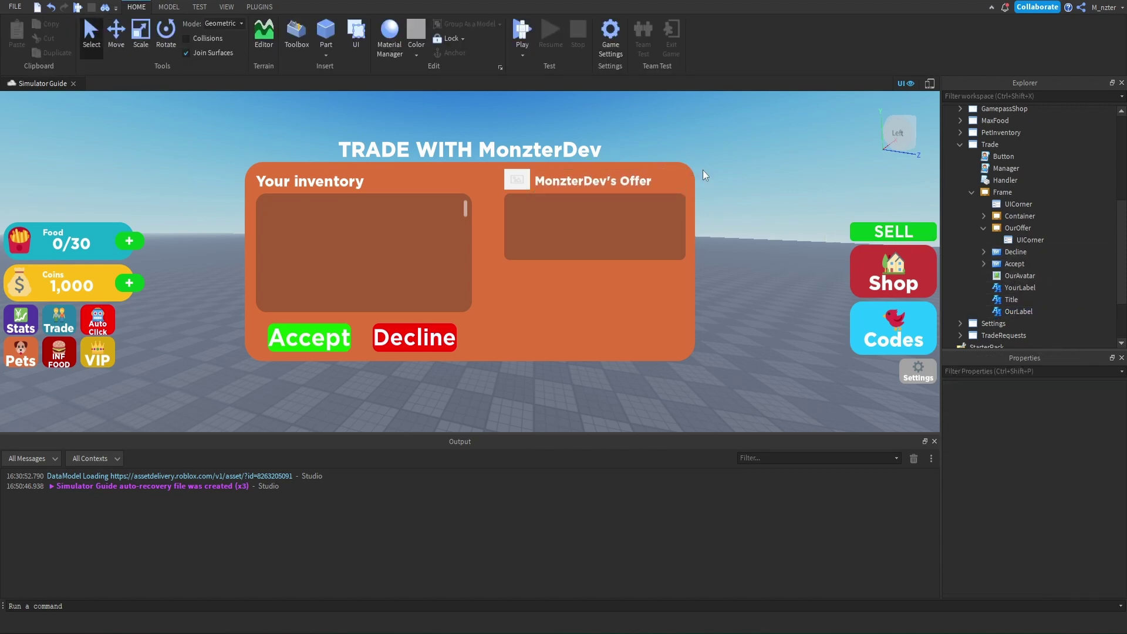
# - Make the inventory's Fox Template visible and copy it with the UIGridLayout into OurOffer
pyautogui.click(1009, 311)
pyautogui.click(984, 216)
pyautogui.click(1010, 229)
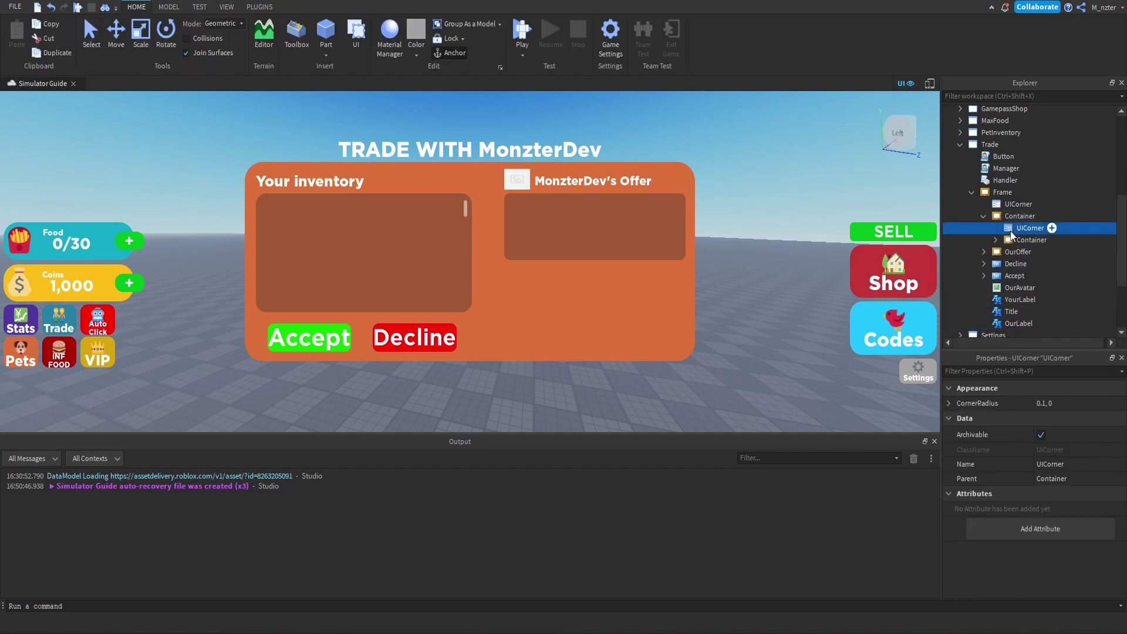
pyautogui.click(1021, 239)
pyautogui.click(995, 240)
pyautogui.click(1033, 251)
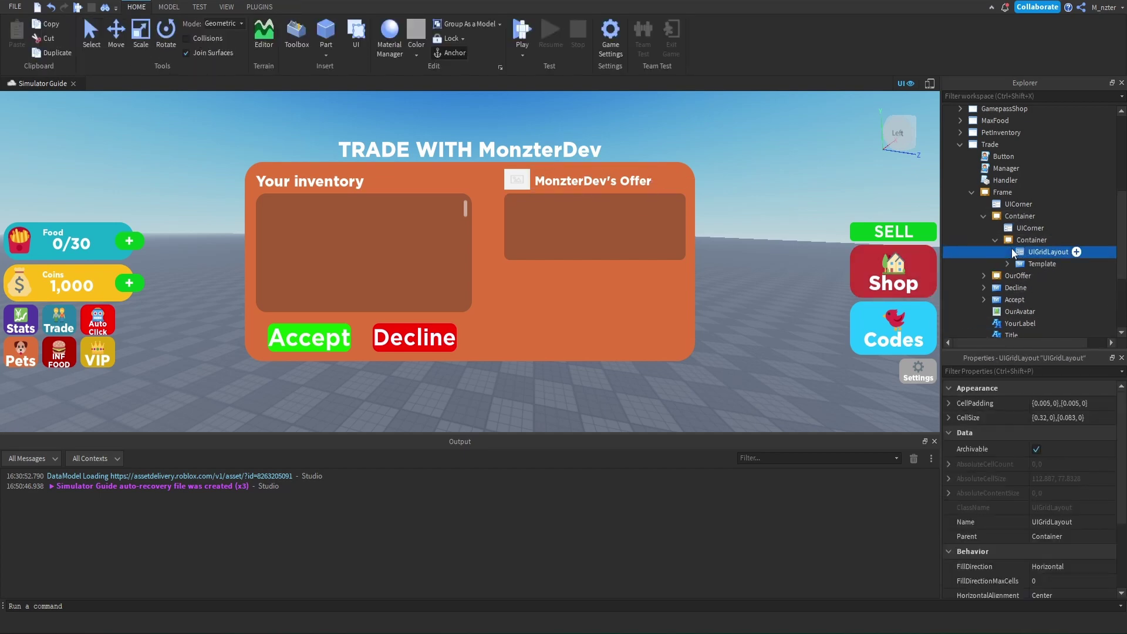
pyautogui.click(1043, 264)
pyautogui.hotkey('ctrl', 'shift', 'p')
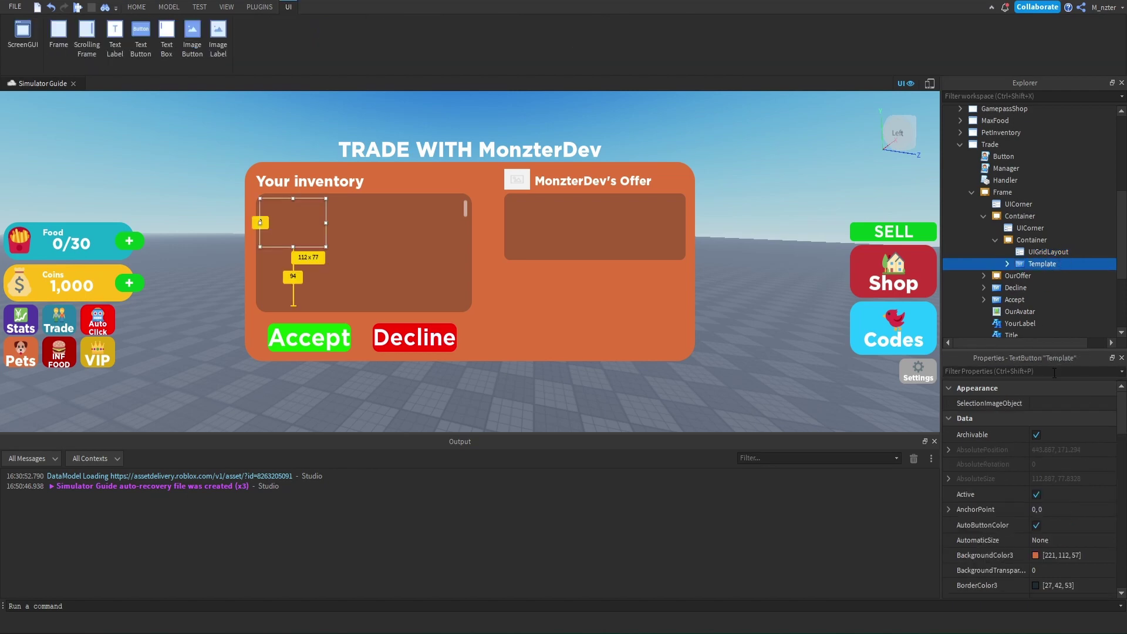
pyautogui.write('v')
pyautogui.click(1043, 439)
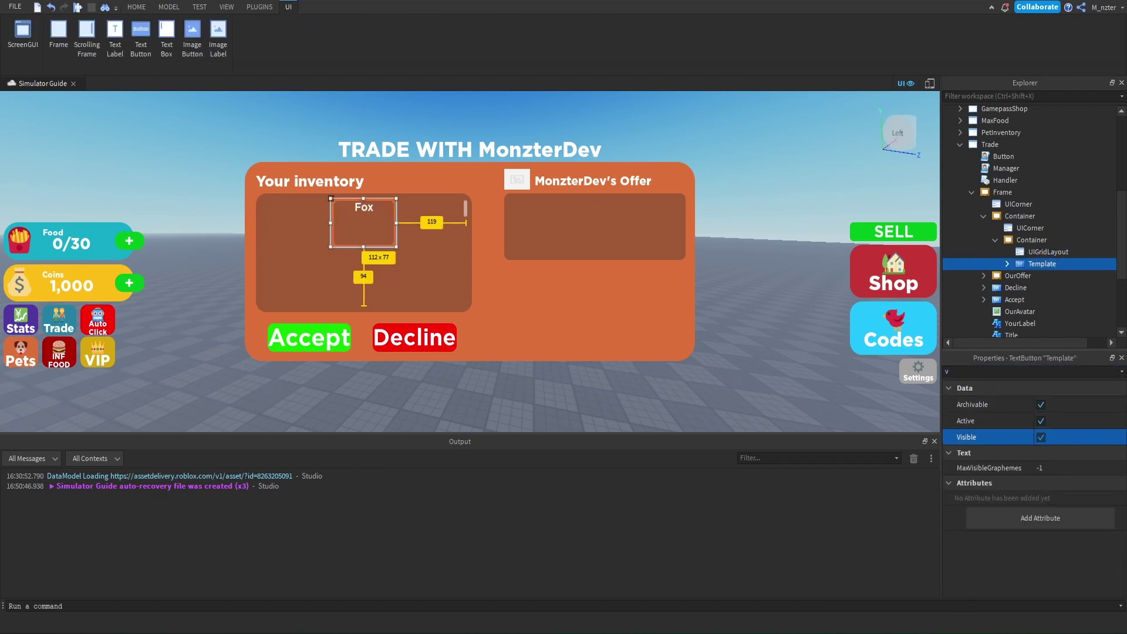
pyautogui.keyDown('ctrl'); pyautogui.click(1026, 257); pyautogui.keyUp('ctrl')
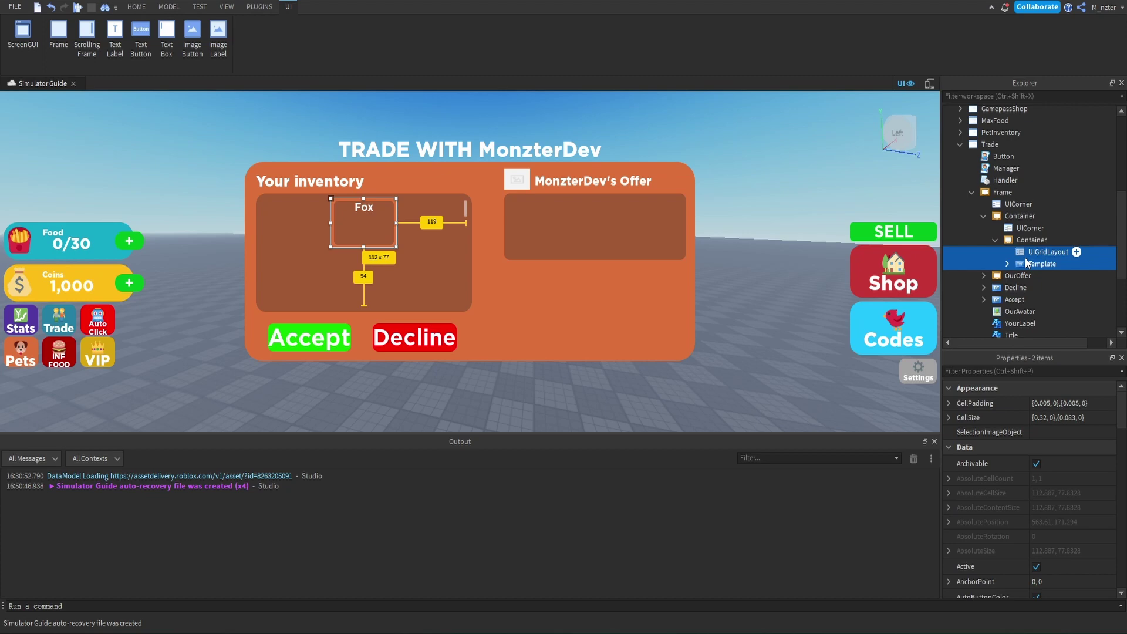
pyautogui.hotkey('ctrl', 'd')
pyautogui.moveTo(1029, 268); pyautogui.dragTo(1044, 303)
# - Set the offer grid's CellSize to {0.32,0},{0.45,0} and duplicate Template into six tiles
pyautogui.click(1035, 299)
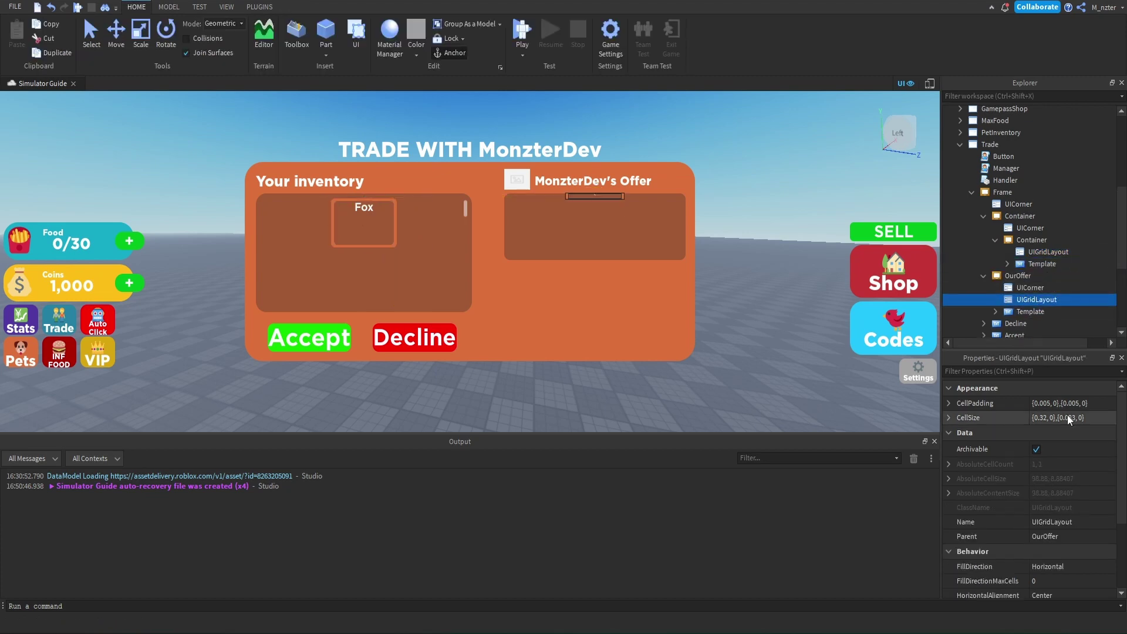
pyautogui.click(1069, 418)
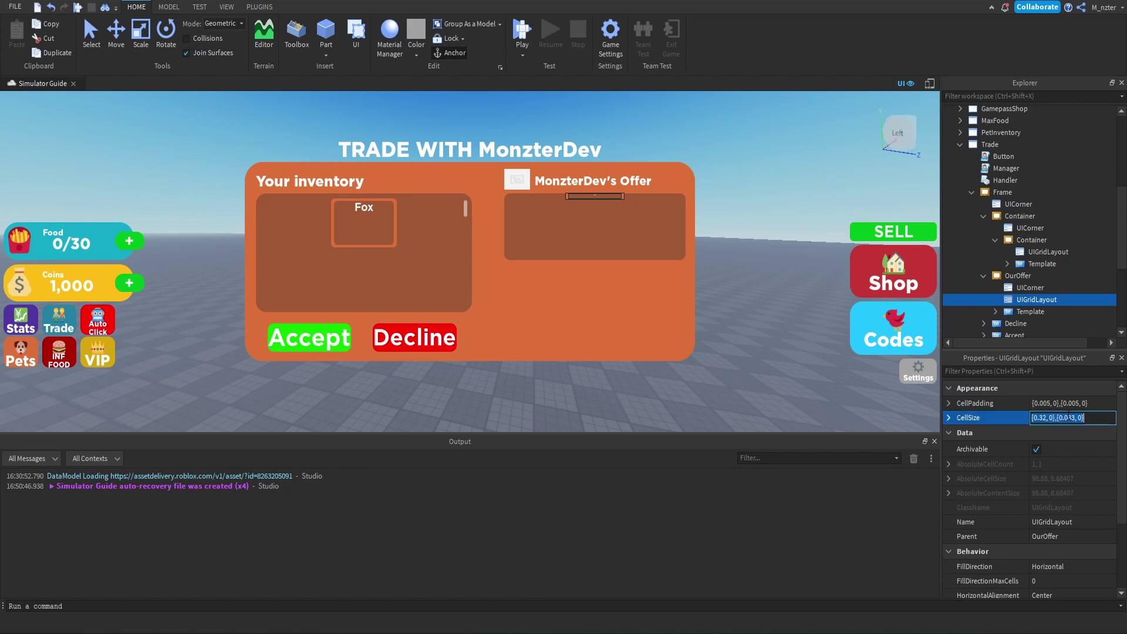
pyautogui.doubleClick(1068, 418)
pyautogui.write('0.45')
pyautogui.press('Return')
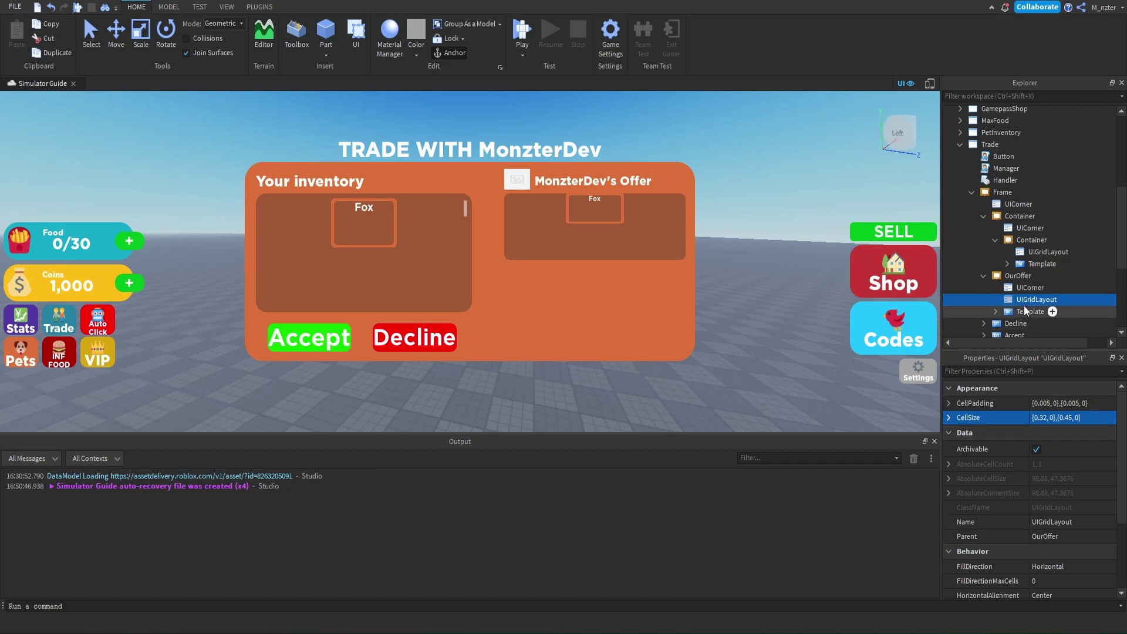
pyautogui.click(1027, 311)
pyautogui.hotkey('ctrl', 'd')
pyautogui.hotkey('ctrl', 'd')
pyautogui.hotkey('ctrl', 'd')
pyautogui.hotkey('ctrl', 'd')
pyautogui.hotkey('ctrl', 'd')
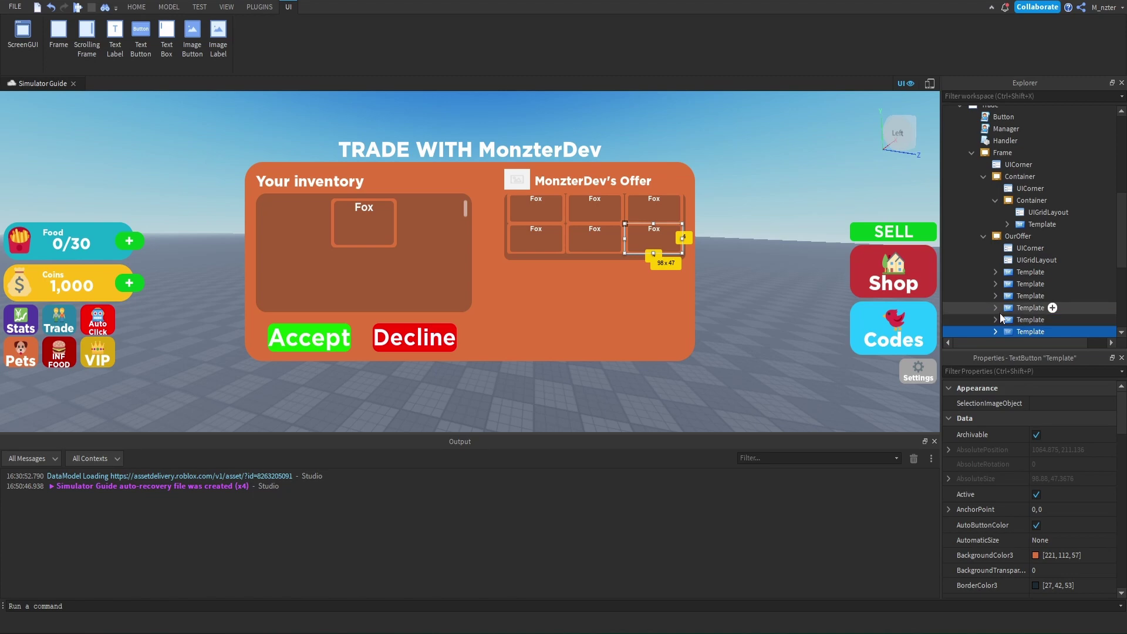
# - Give the offer grid CellPadding {0.005,0},{0.05,0} and Center vertical alignment
pyautogui.click(1041, 261)
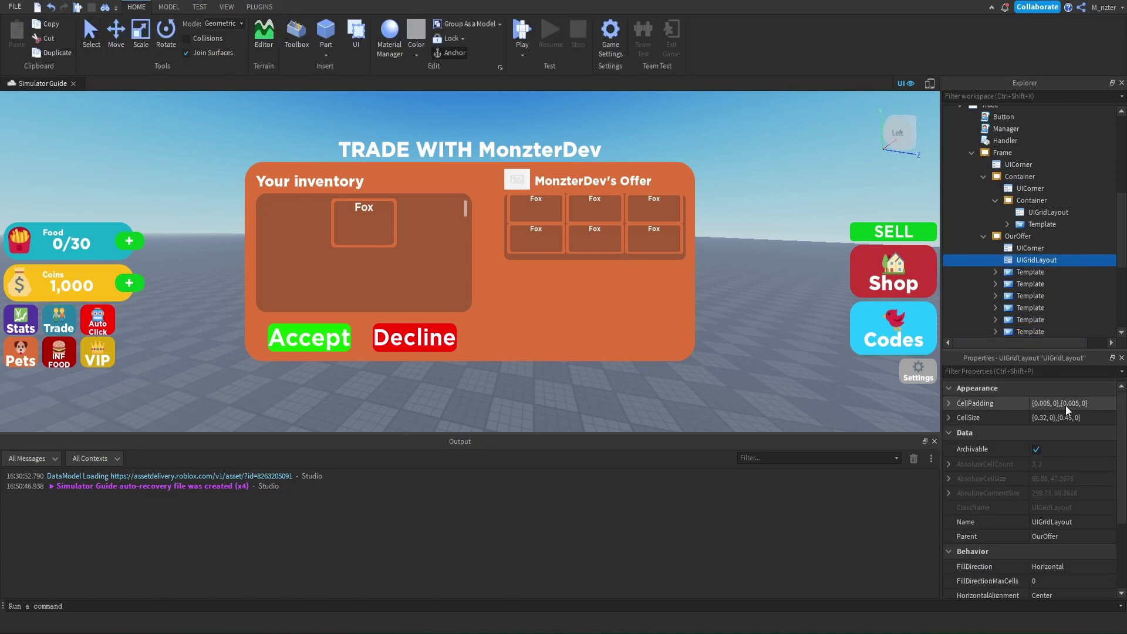
pyautogui.click(1069, 404)
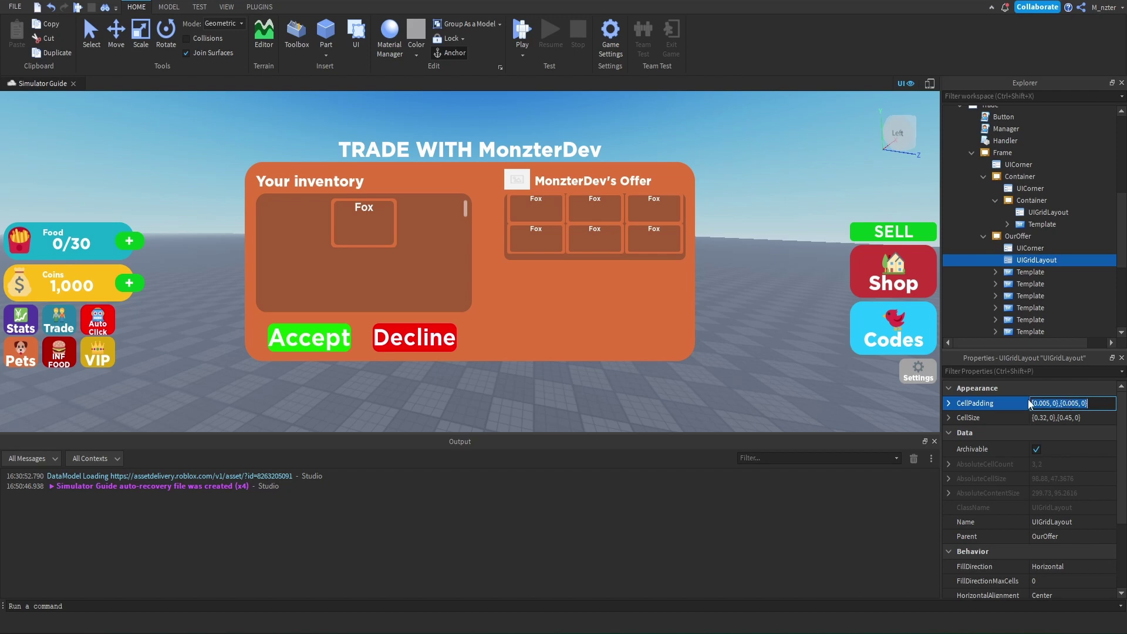
pyautogui.click(1077, 403)
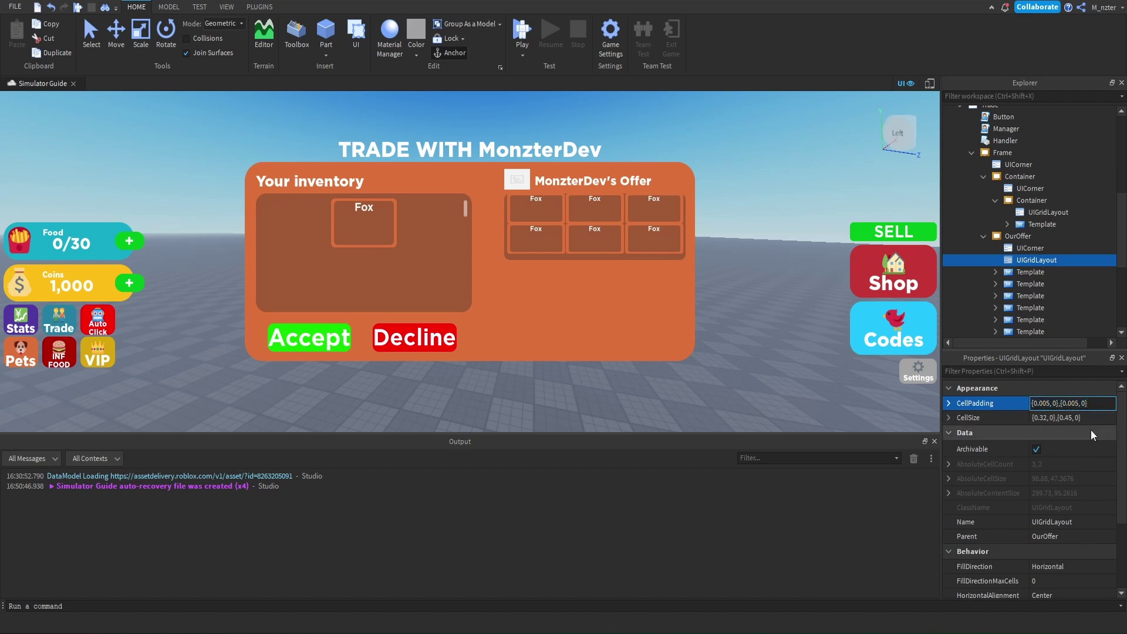
pyautogui.press('Return')
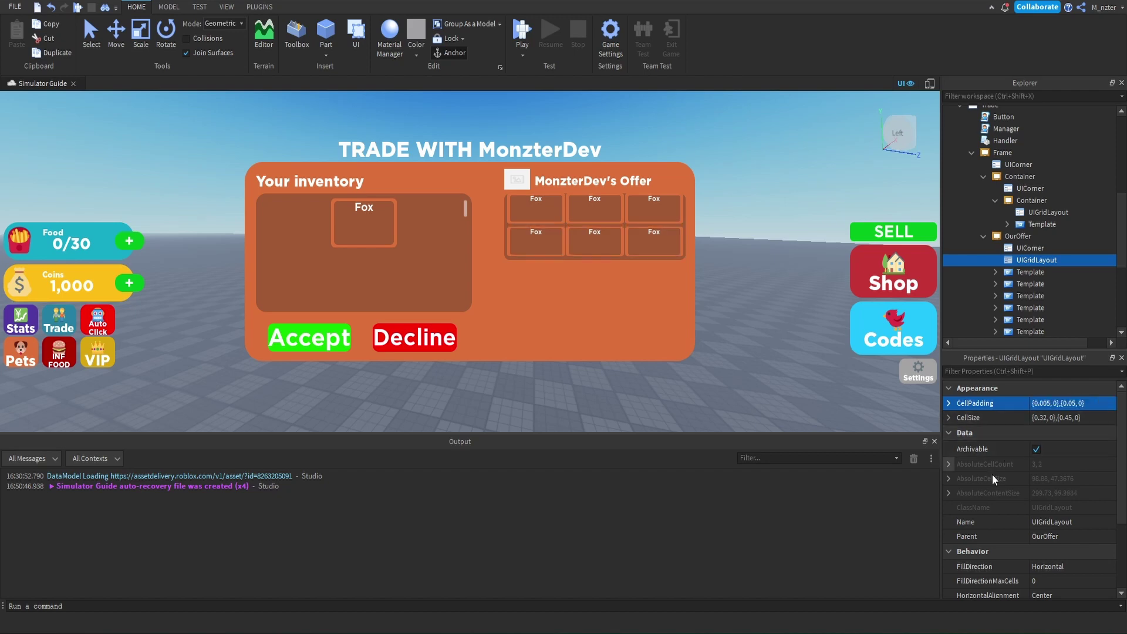
pyautogui.scroll(-3, 992, 474)
pyautogui.click(1056, 551)
pyautogui.click(1062, 572)
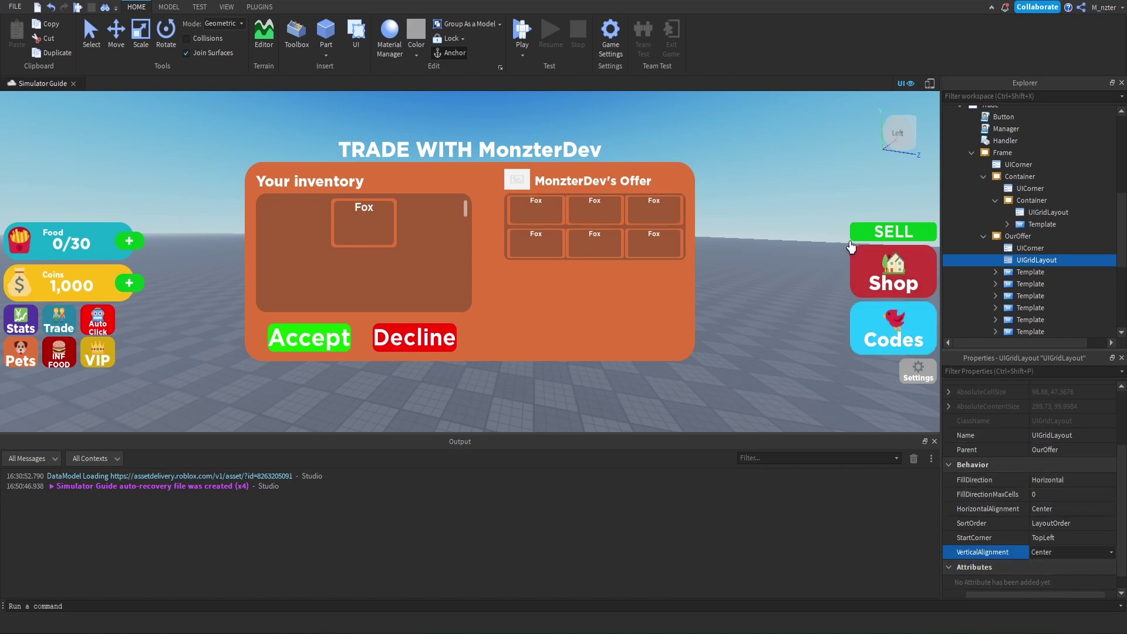
# - Delete the Fox copies from OurOffer and untick Visible on the inventory Template
pyautogui.click(1030, 238)
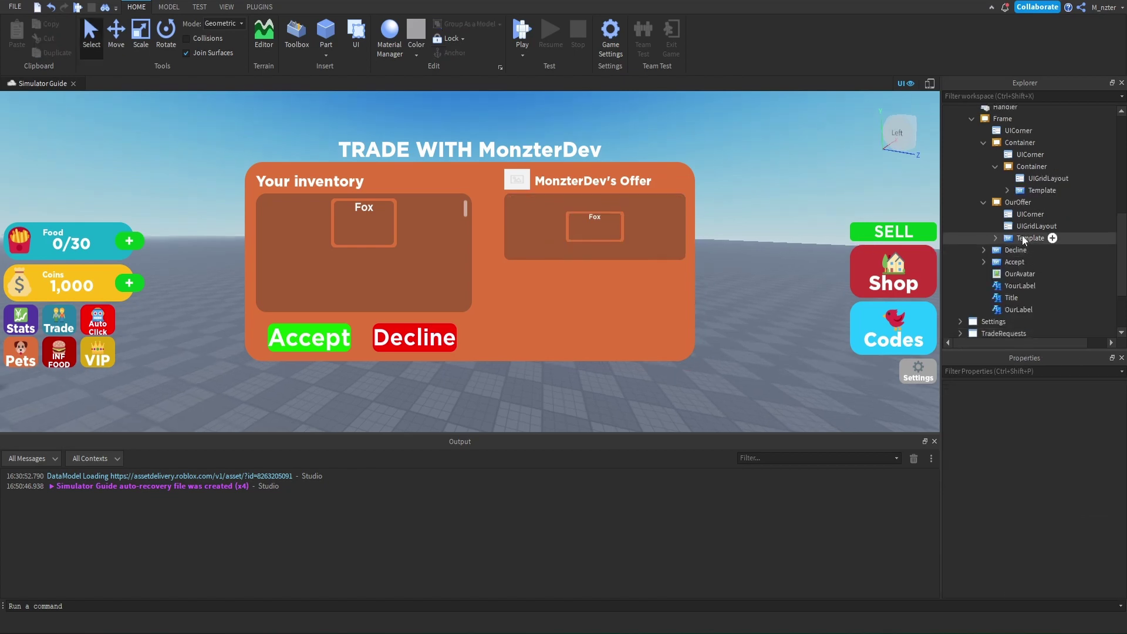
pyautogui.press('Delete')
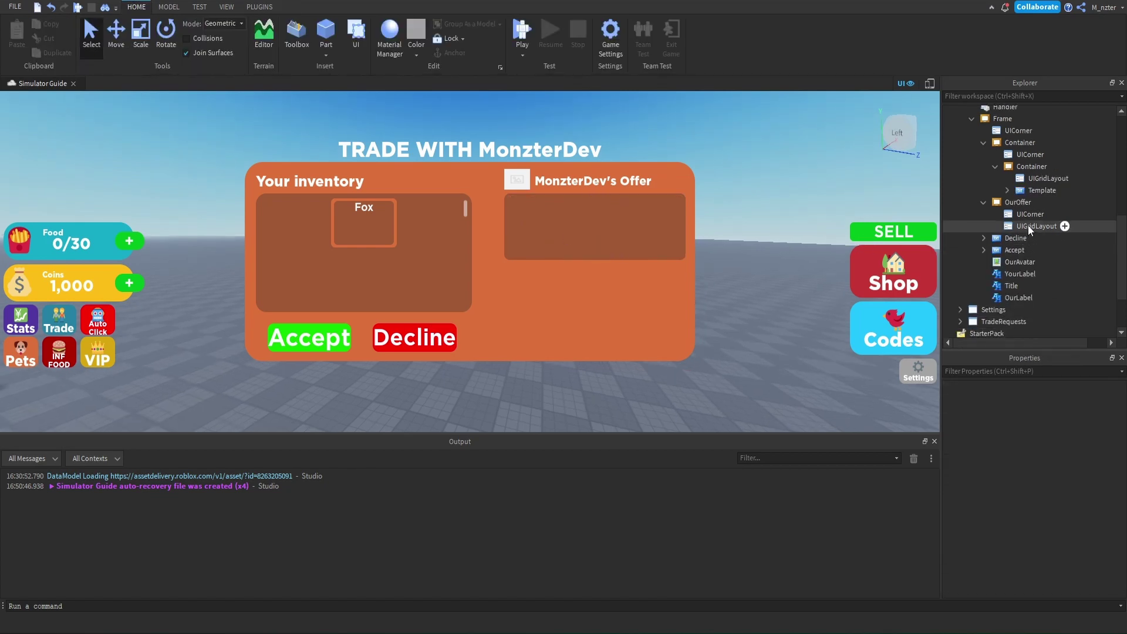
pyautogui.click(1041, 192)
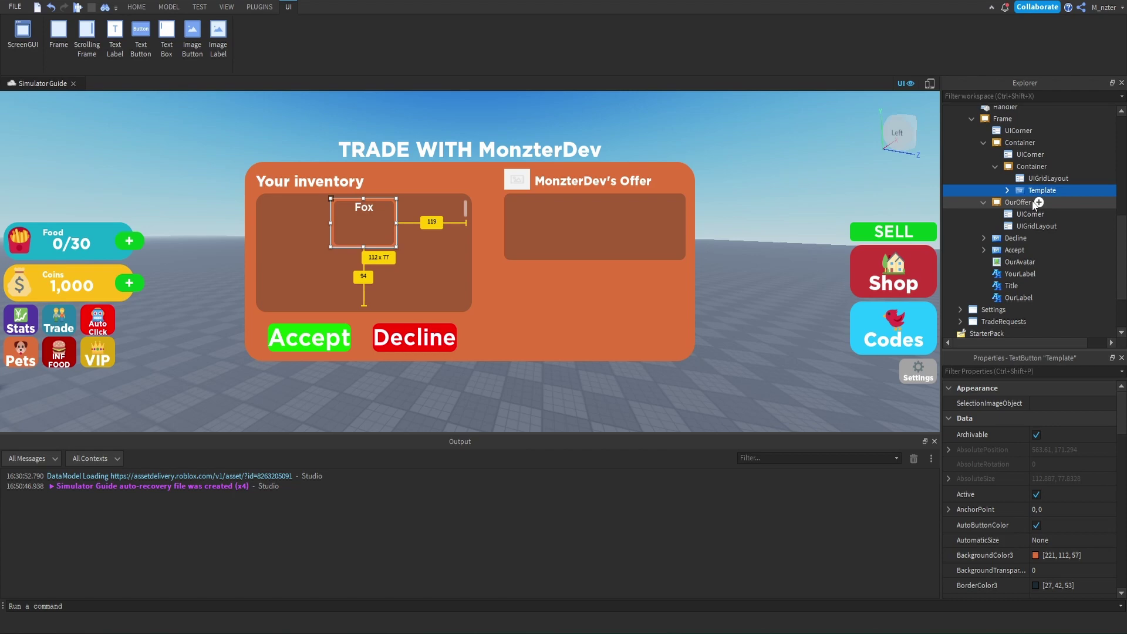
pyautogui.click(1065, 372)
pyautogui.write('v')
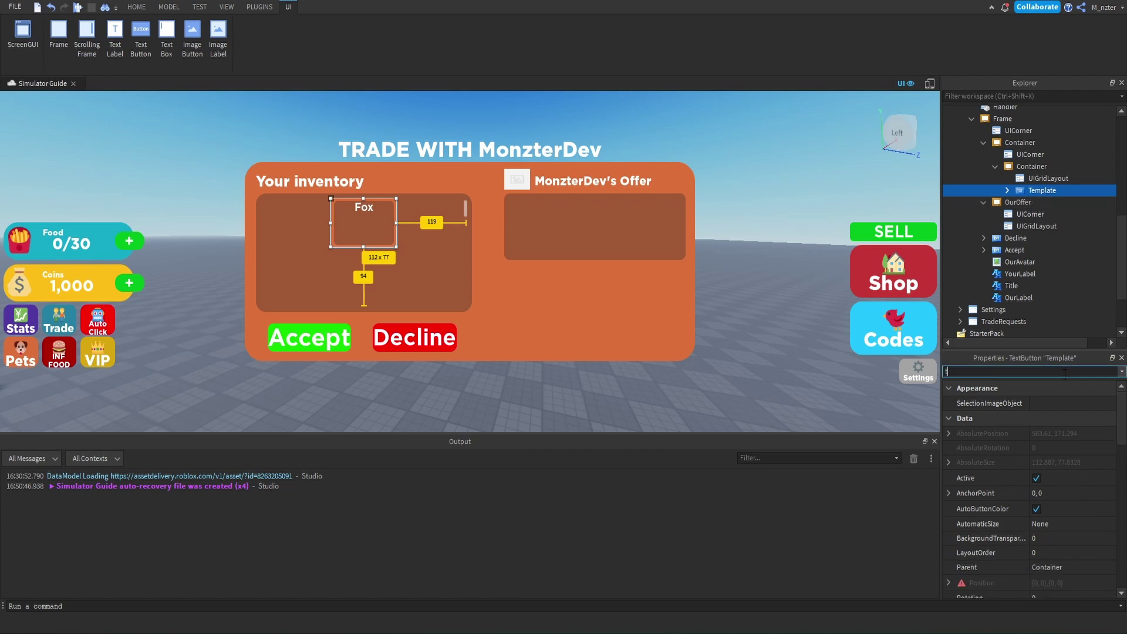
pyautogui.click(1041, 438)
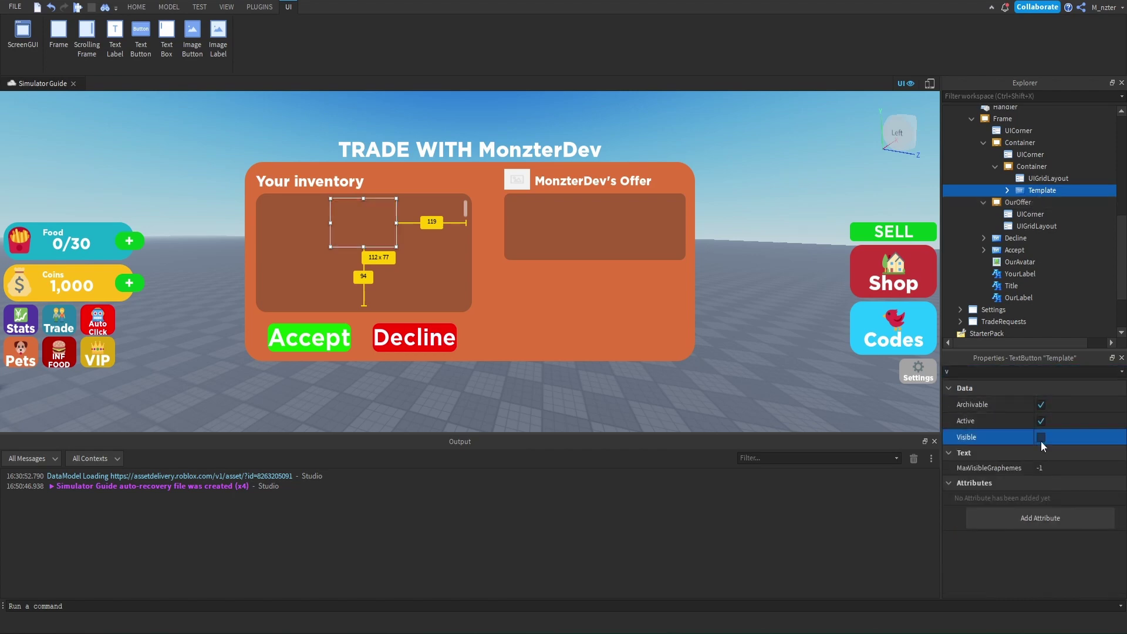
pyautogui.click(995, 167)
pyautogui.click(984, 143)
pyautogui.click(1022, 284)
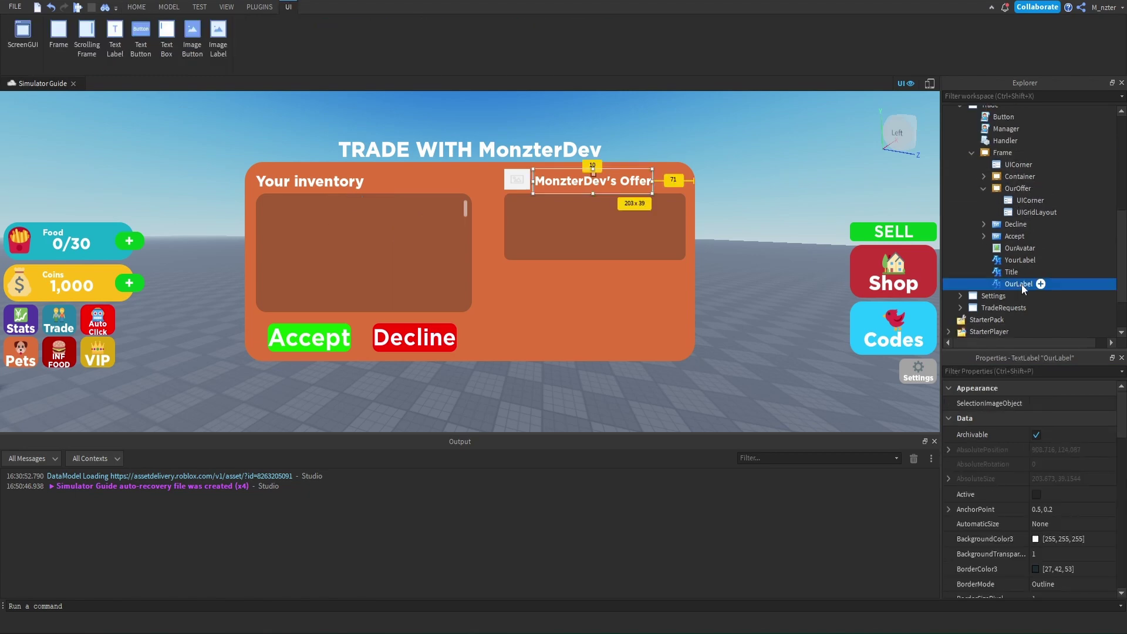
# - Duplicate the offer label, name the copy OurAccepted, and size it over the top offer box
pyautogui.hotkey('ctrl', 'd')
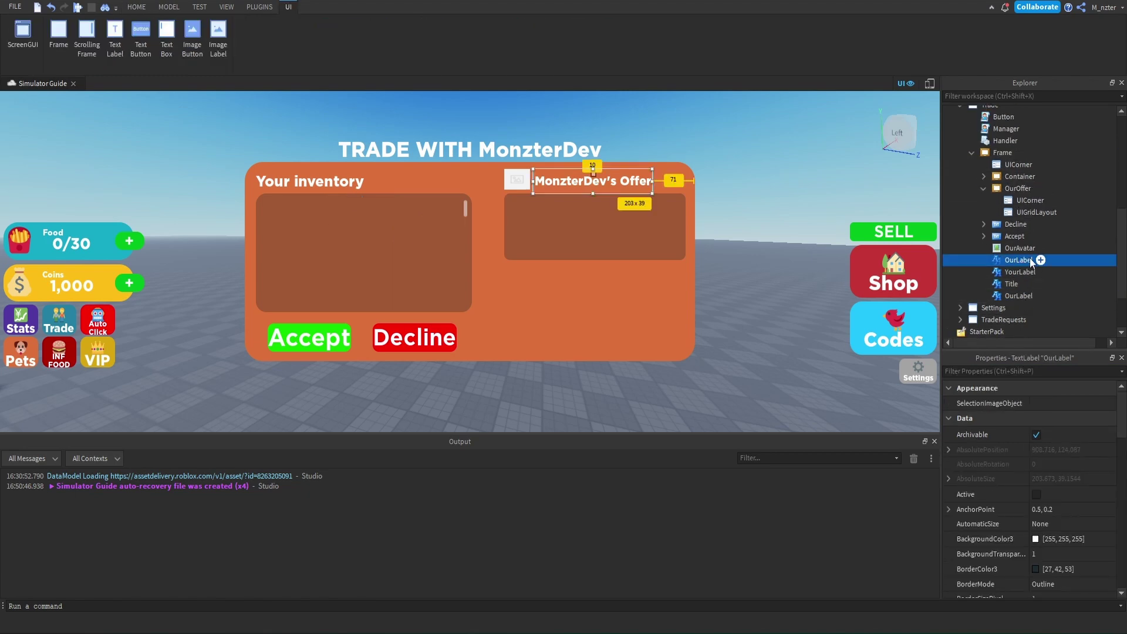
pyautogui.doubleClick(1028, 258)
pyautogui.write('OurAccepted')
pyautogui.moveTo(533, 193); pyautogui.dragTo(505, 258)
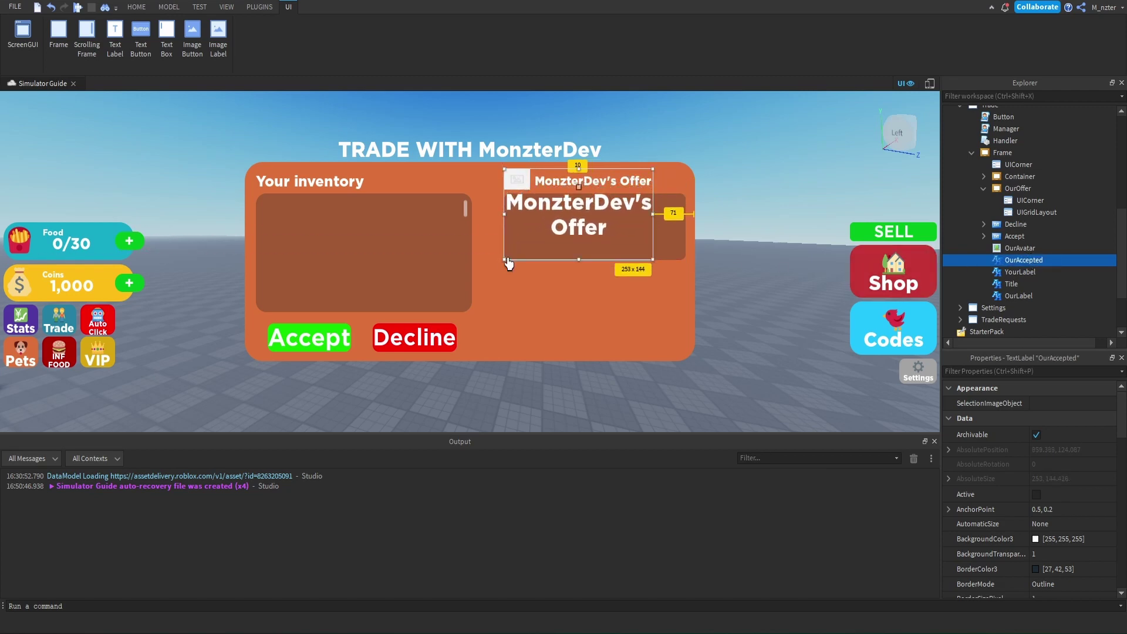
pyautogui.moveTo(652, 171); pyautogui.dragTo(685, 193)
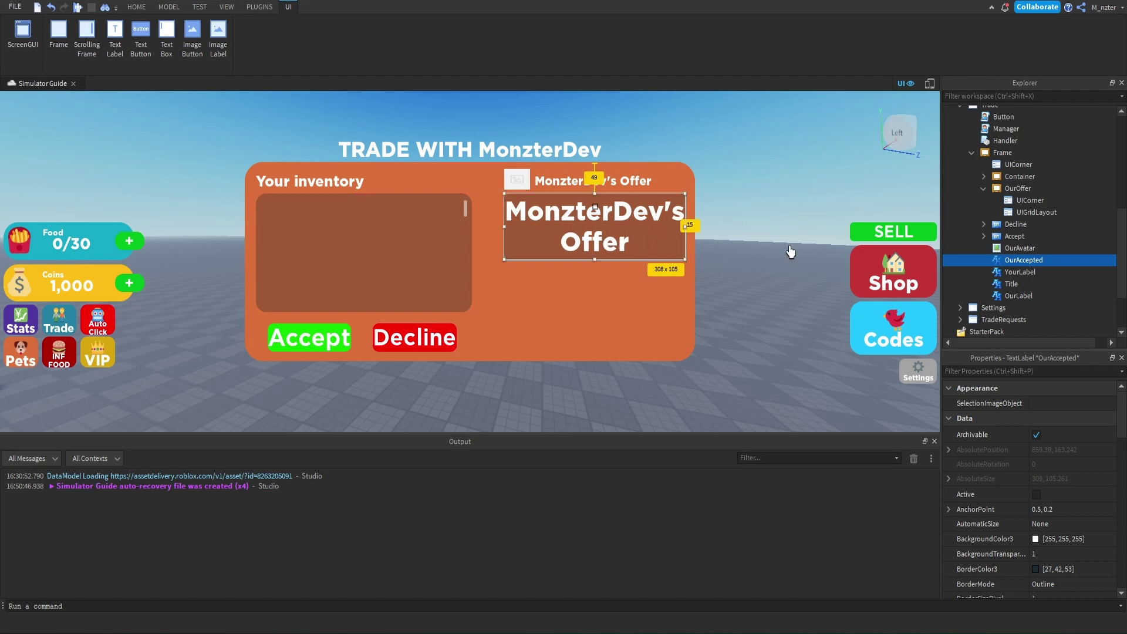
# - Give OurAccepted an opaque bright green background colour
pyautogui.click(1028, 371)
pyautogui.write('ba')
pyautogui.click(1064, 418)
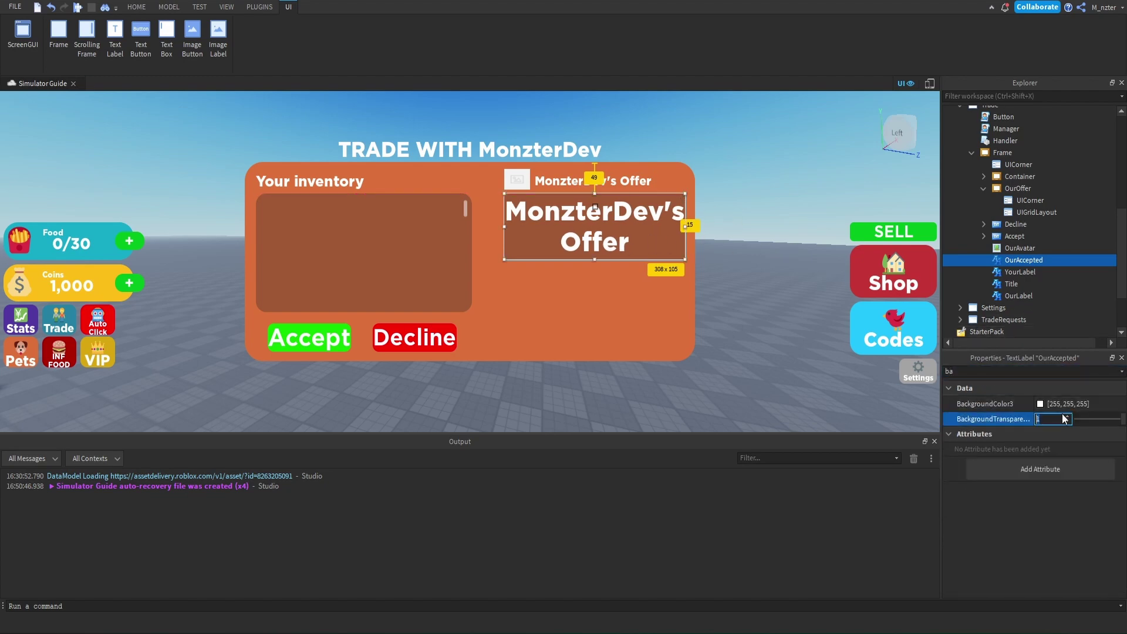
pyautogui.write('0')
pyautogui.press('Return')
pyautogui.click(1041, 403)
pyautogui.click(646, 202)
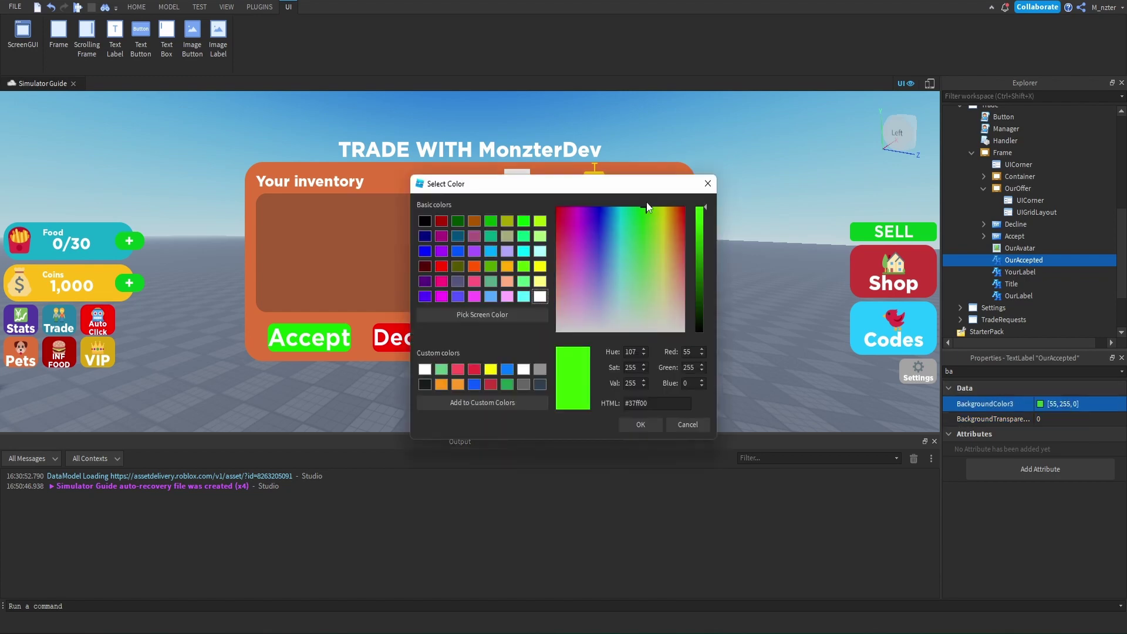
pyautogui.moveTo(649, 186); pyautogui.dragTo(410, 177)
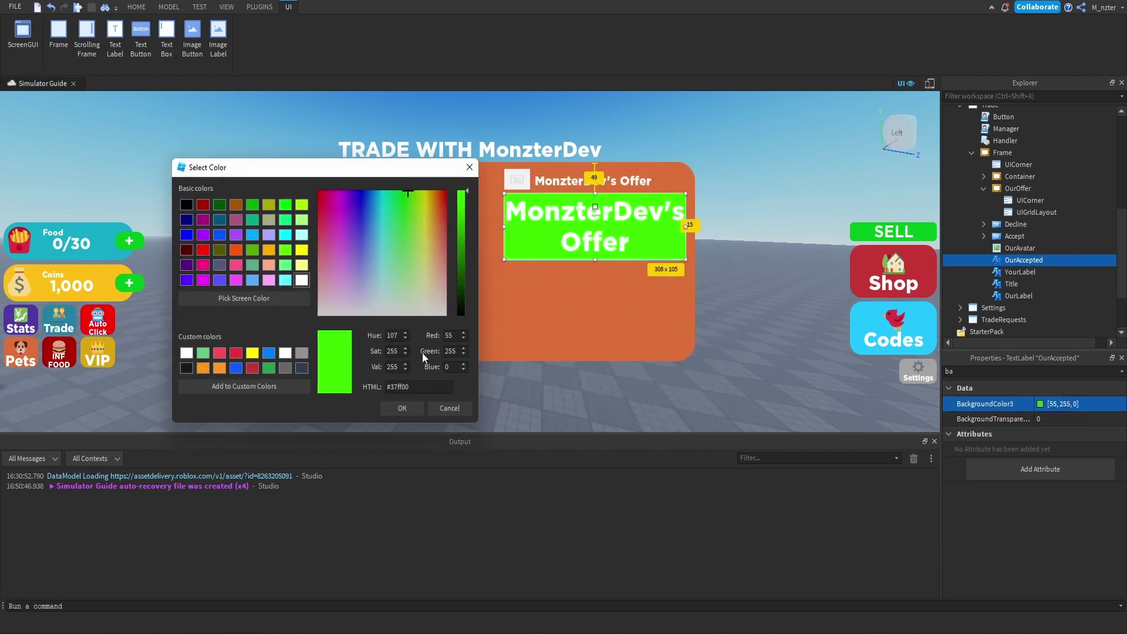
pyautogui.click(403, 408)
# - Set OurAccepted's BackgroundTransparency to 0.8 and its text to ACCEPTED
pyautogui.click(1053, 420)
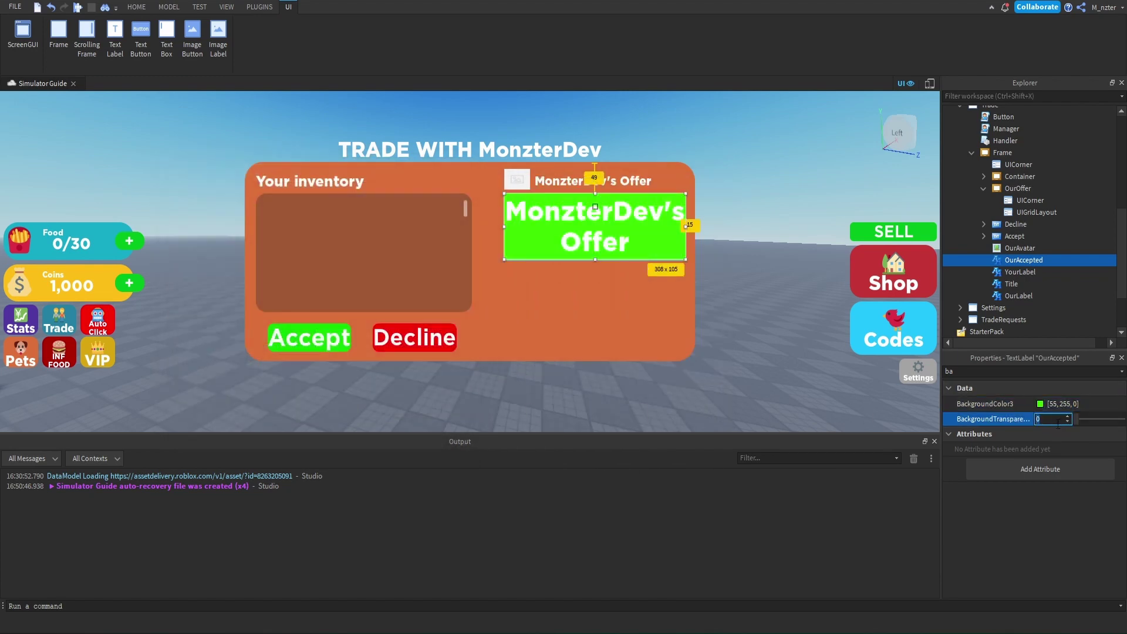
pyautogui.write('0.8')
pyautogui.press('Return')
pyautogui.press('Escape')
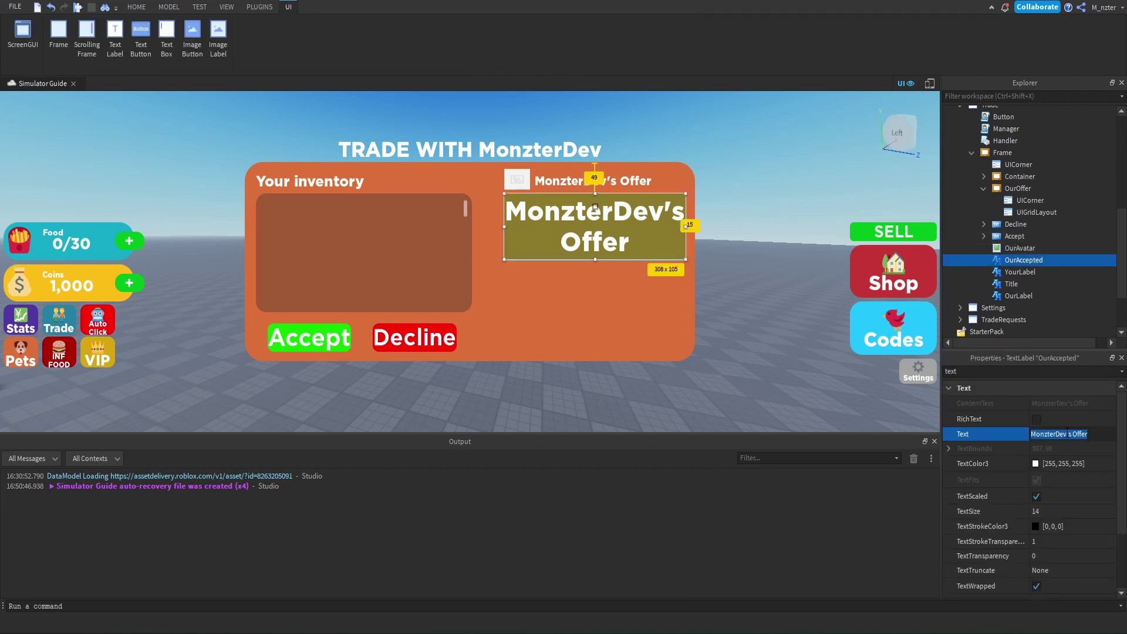
pyautogui.write('ACCEPTED')
pyautogui.press('Return')
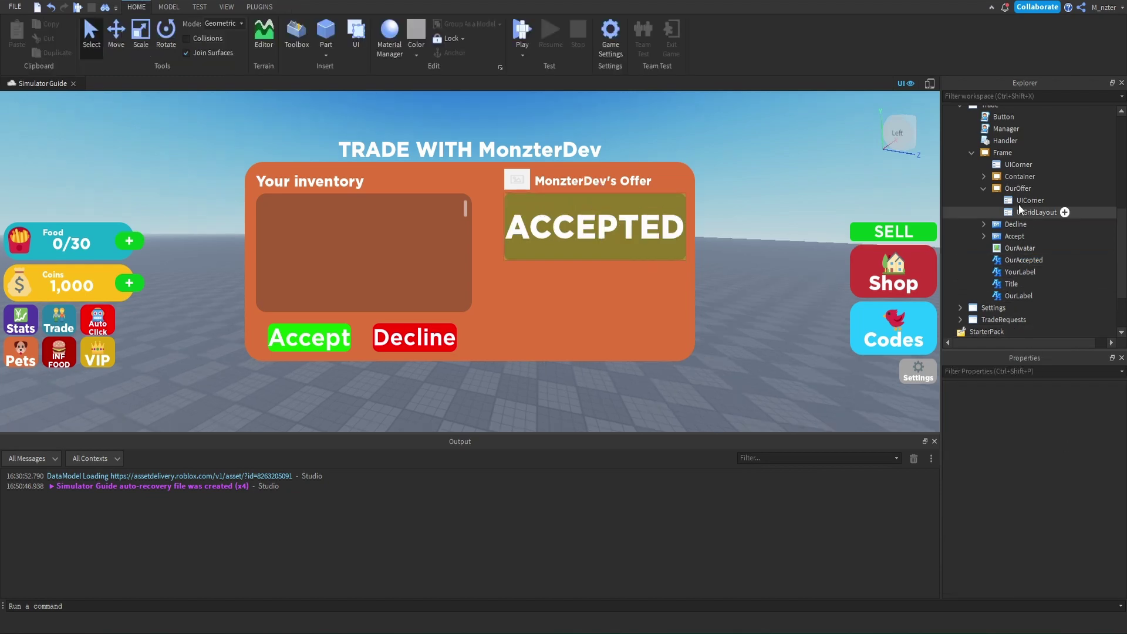
# - Copy OurOffer's UICorner into OurAccepted to round its corners
pyautogui.click(1029, 201)
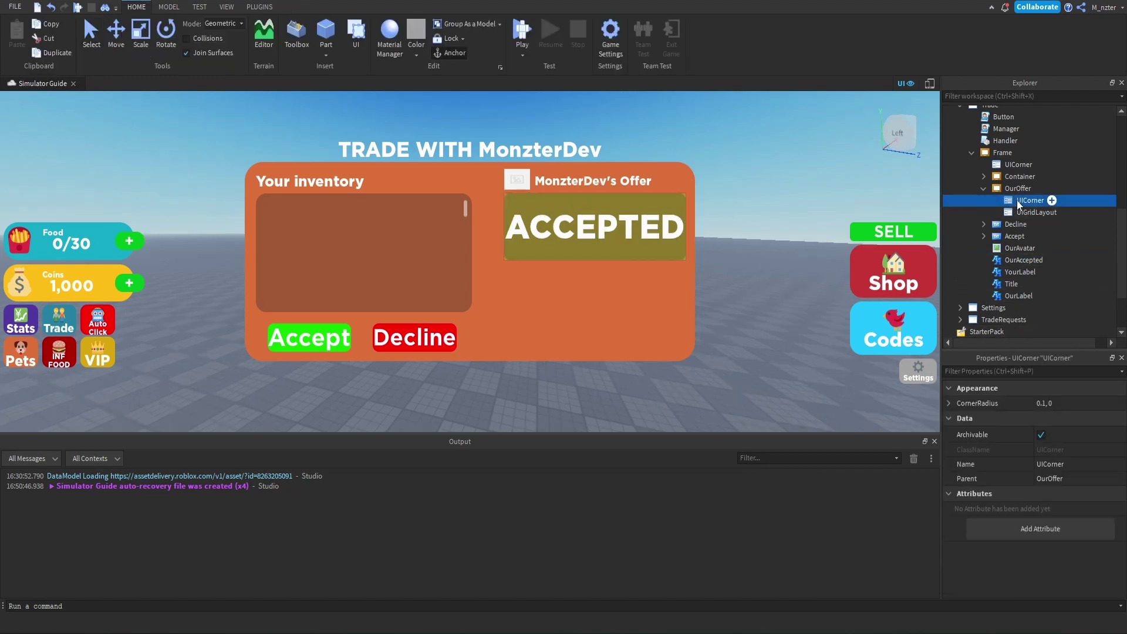
pyautogui.hotkey('ctrl', 'd')
pyautogui.moveTo(1029, 212); pyautogui.dragTo(1064, 274)
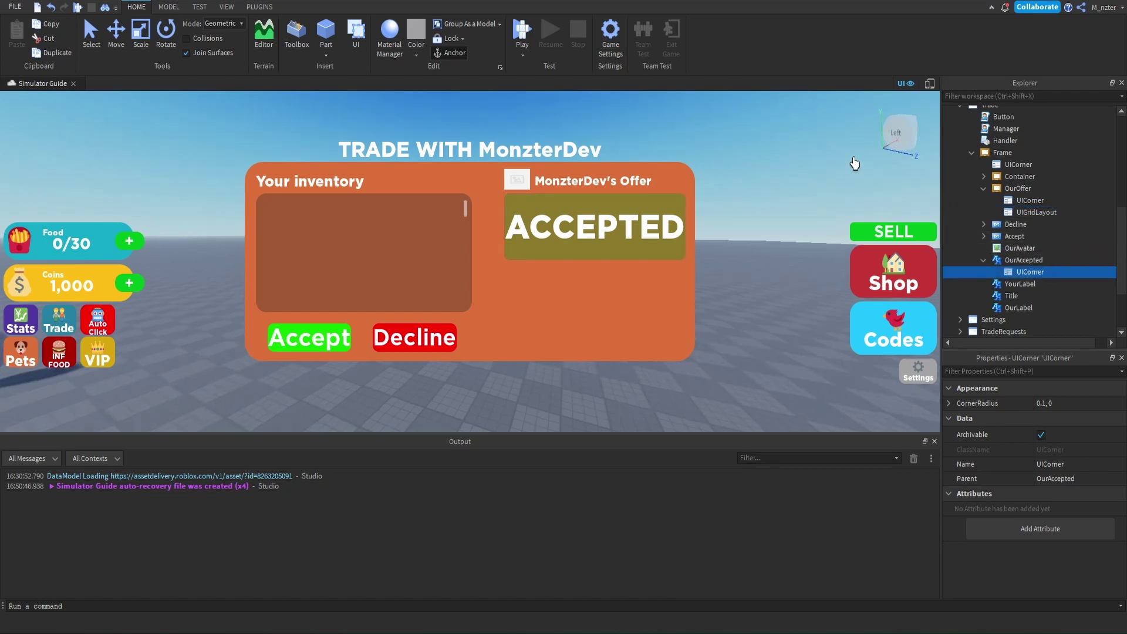
pyautogui.click(1010, 189)
# - Duplicate OurOffer, move the copy to Position {0.778,0},{0.6,0}, and name it TheirOffer
pyautogui.hotkey('ctrl', 'd')
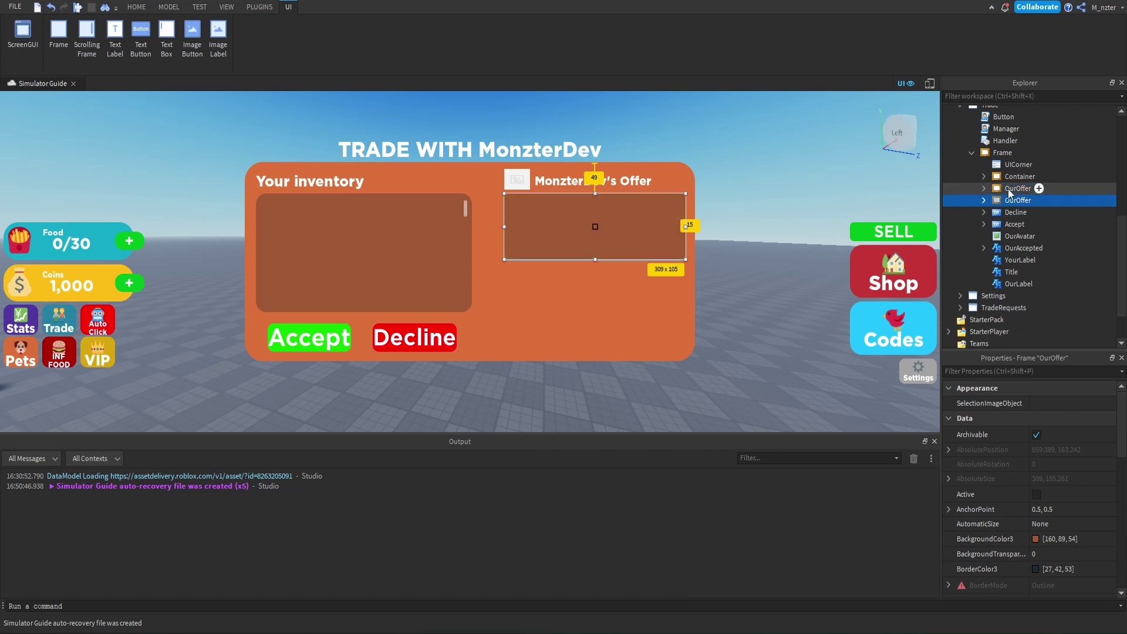
pyautogui.click(981, 371)
pyautogui.write('po')
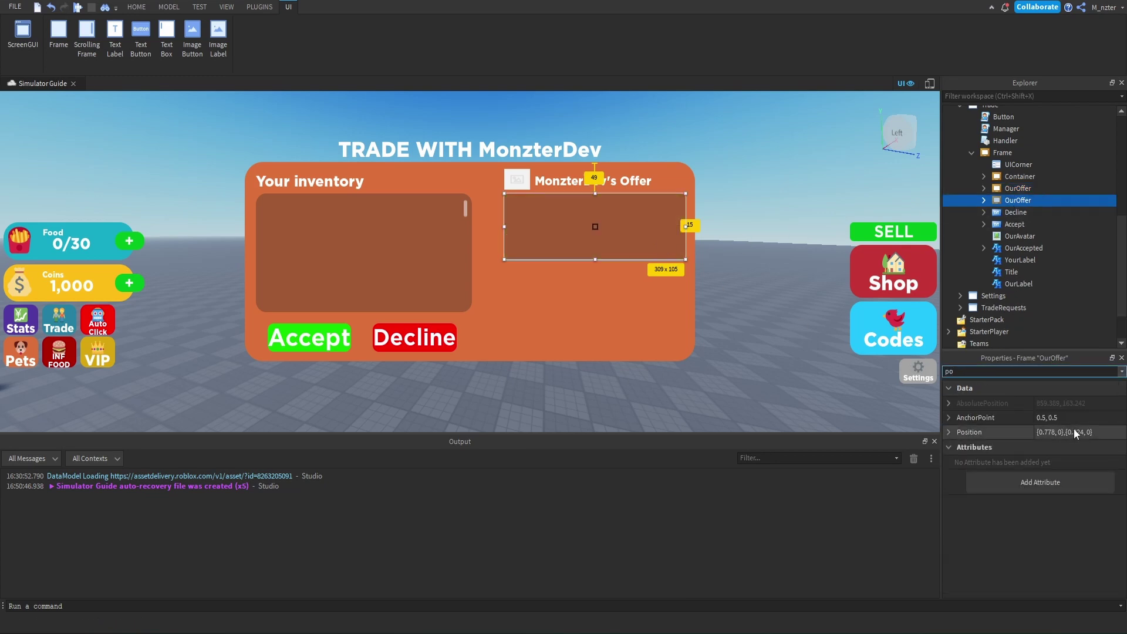
pyautogui.click(1074, 432)
pyautogui.doubleClick(1049, 432)
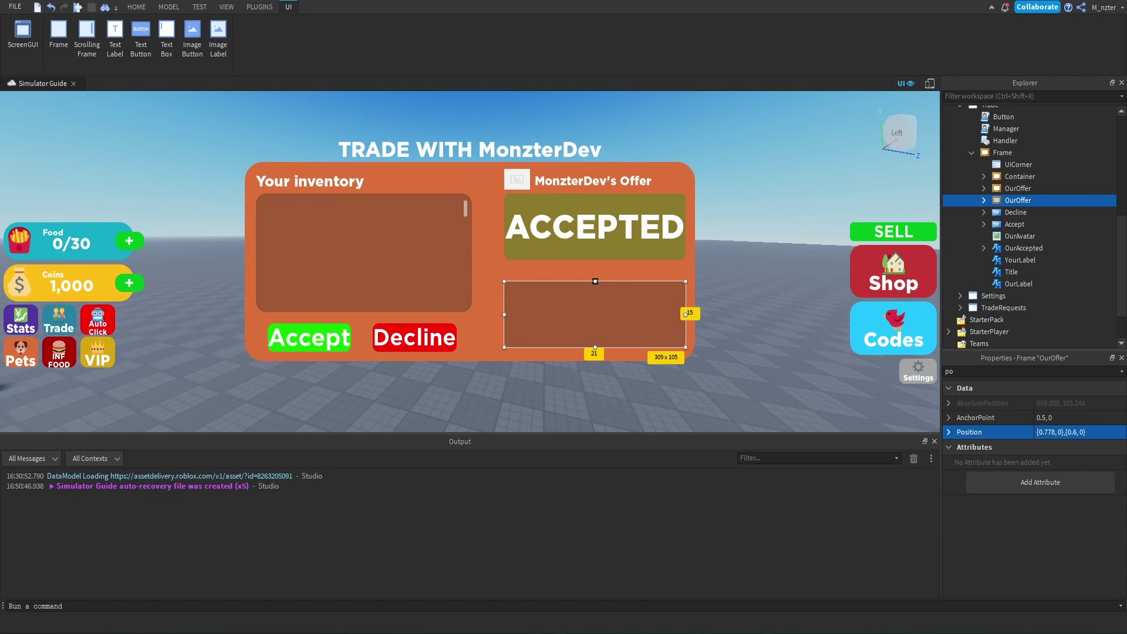
pyautogui.doubleClick(1014, 201)
pyautogui.write('TheirOffer')
pyautogui.press('Return')
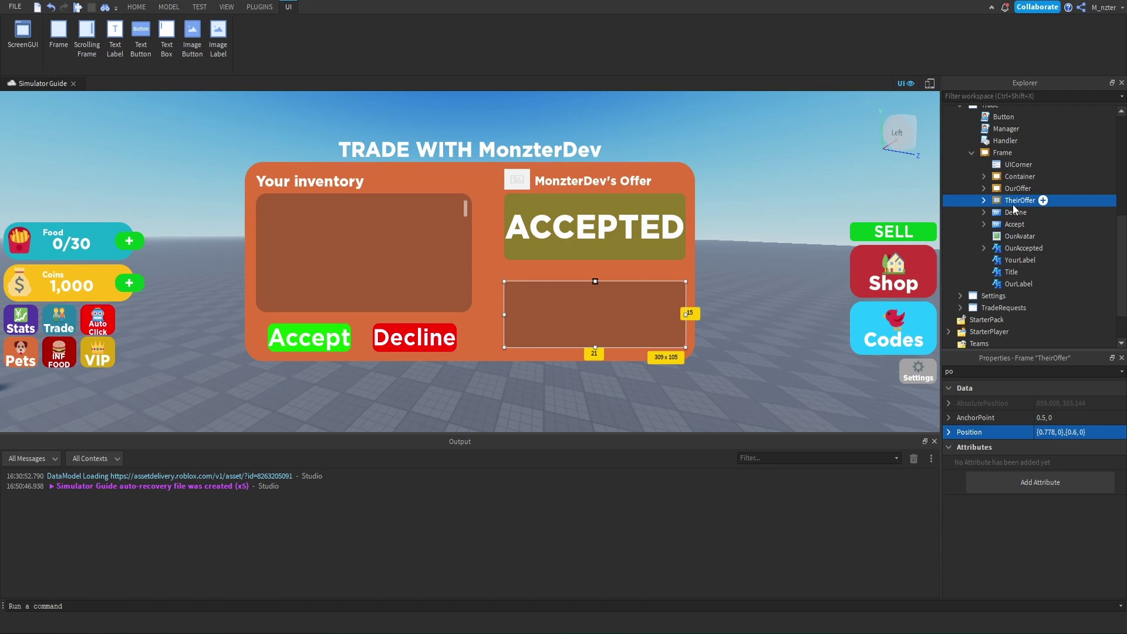
# - Duplicate OurAvatar and OurLabel and drag the copies down above TheirOffer
pyautogui.click(1021, 237)
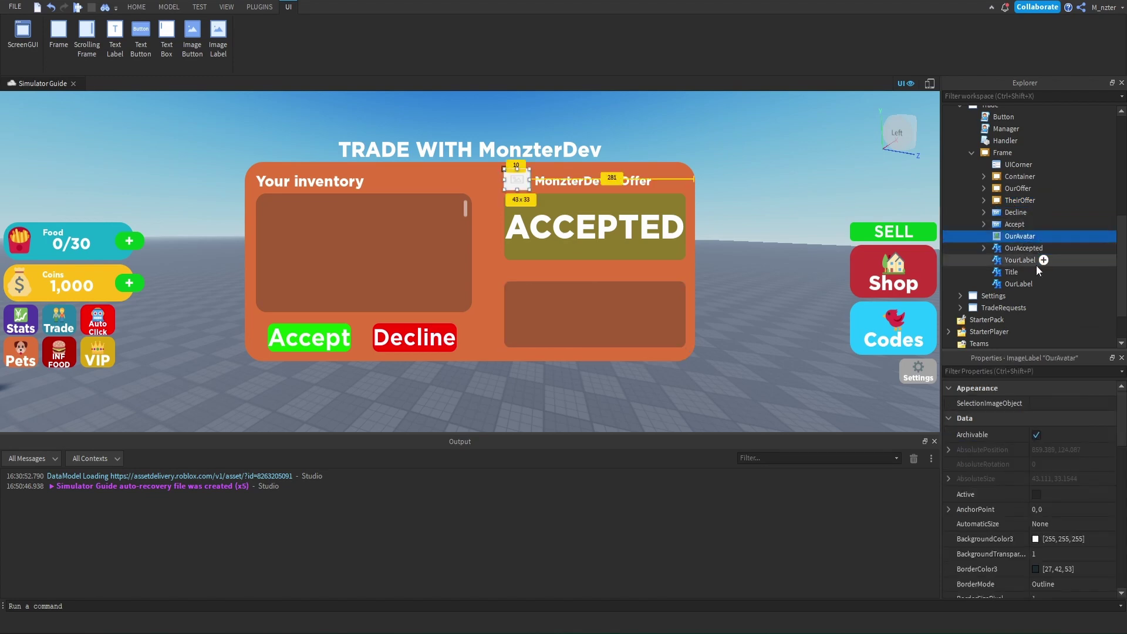
pyautogui.keyDown('ctrl'); pyautogui.click(1023, 284); pyautogui.keyUp('ctrl')
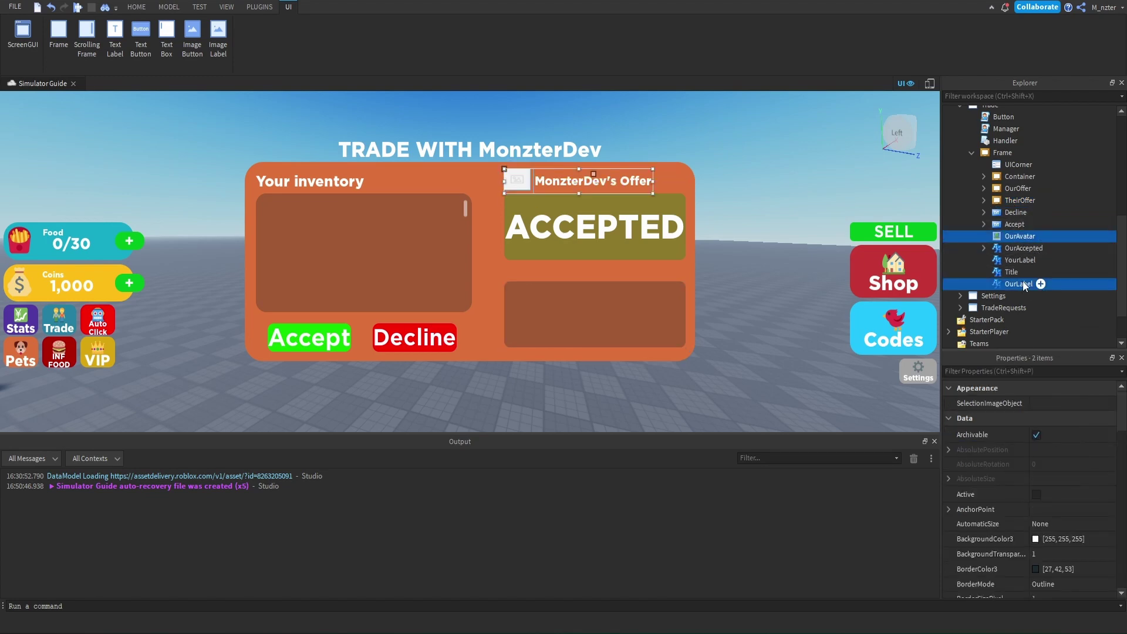
pyautogui.hotkey('ctrl', 'd')
pyautogui.click(1009, 371)
pyautogui.write('po')
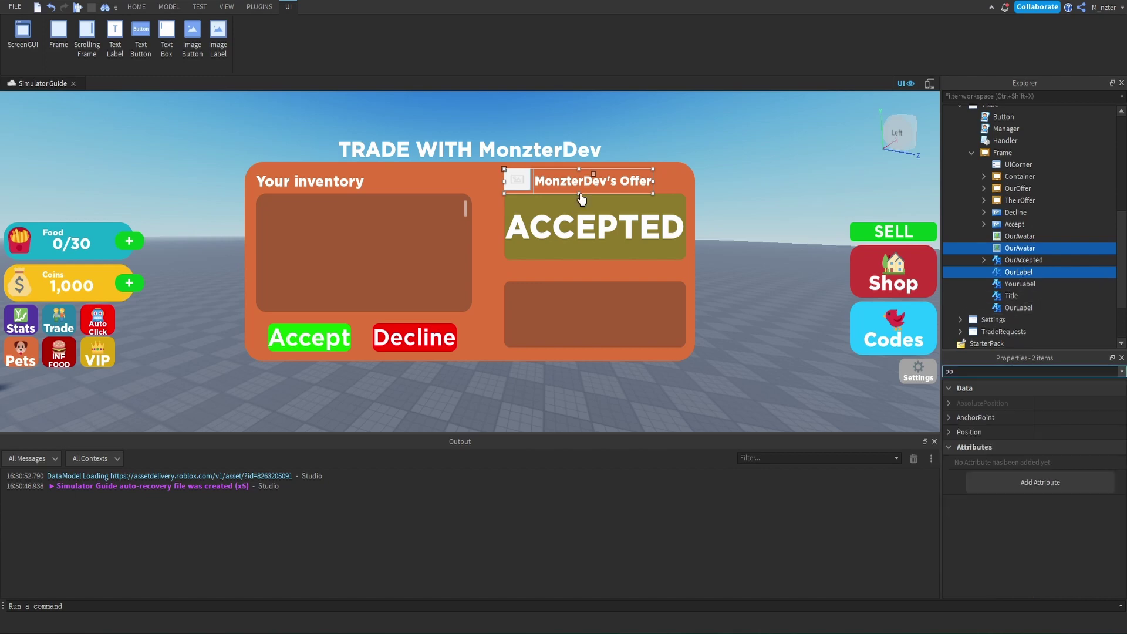
pyautogui.moveTo(579, 194); pyautogui.dragTo(579, 283)
pyautogui.click(830, 189)
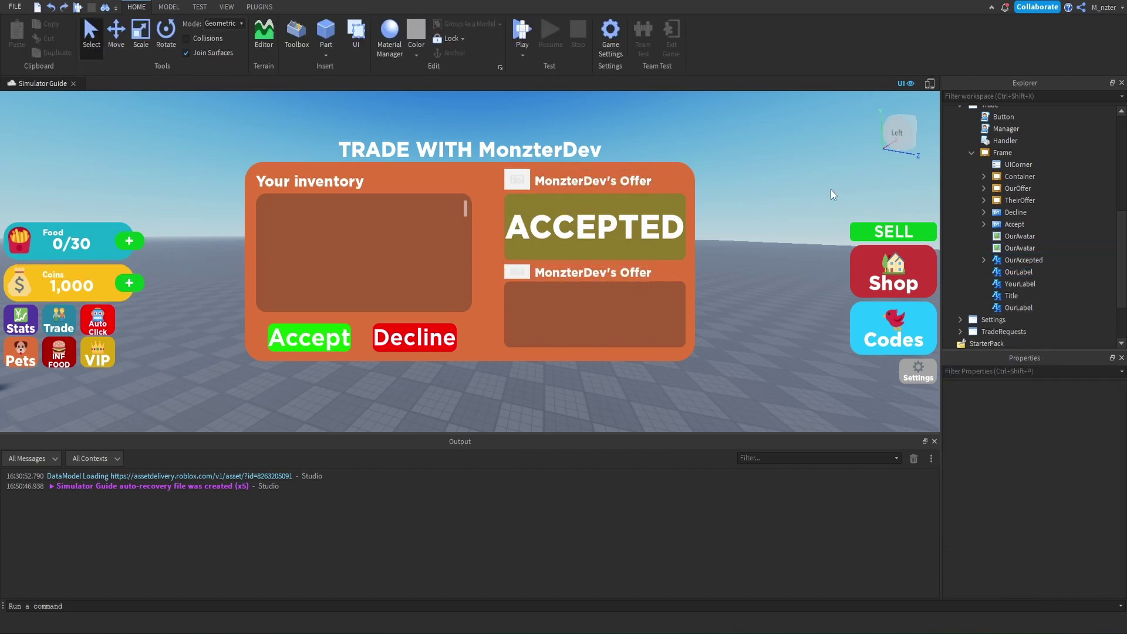
# - Rename the lower avatar and heading copies to TheirAvatar and TheirLabel
pyautogui.click(517, 271)
pyautogui.press('F2')
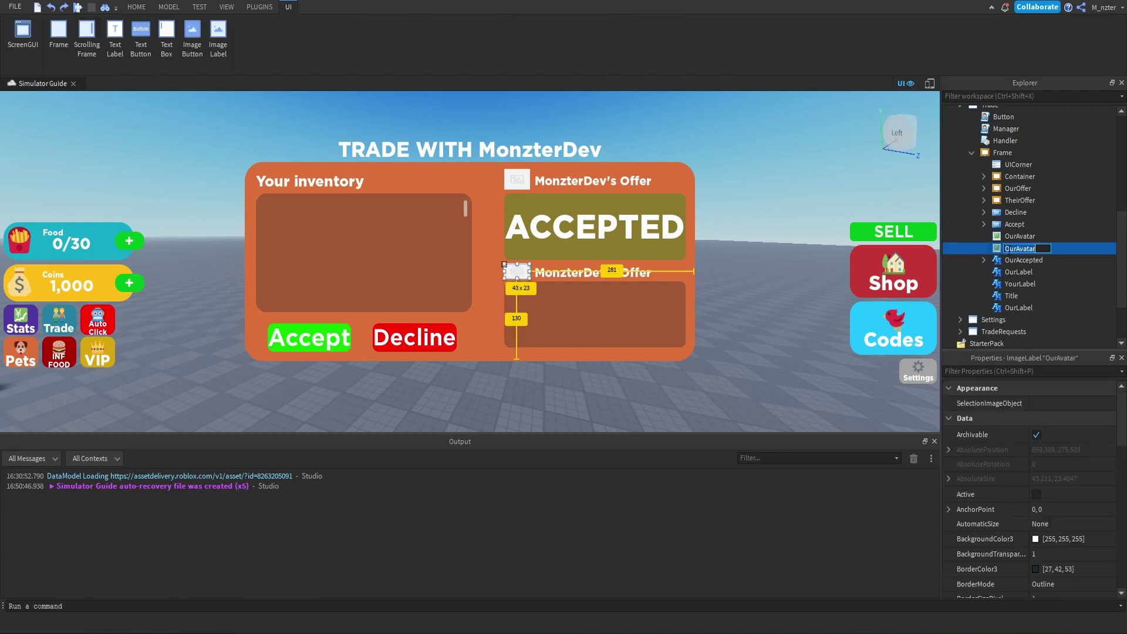
pyautogui.click(1024, 248)
pyautogui.press('BackSpace')
pyautogui.press('BackSpace')
pyautogui.press('BackSpace')
pyautogui.write('Their')
pyautogui.click(1022, 272)
pyautogui.press('F2')
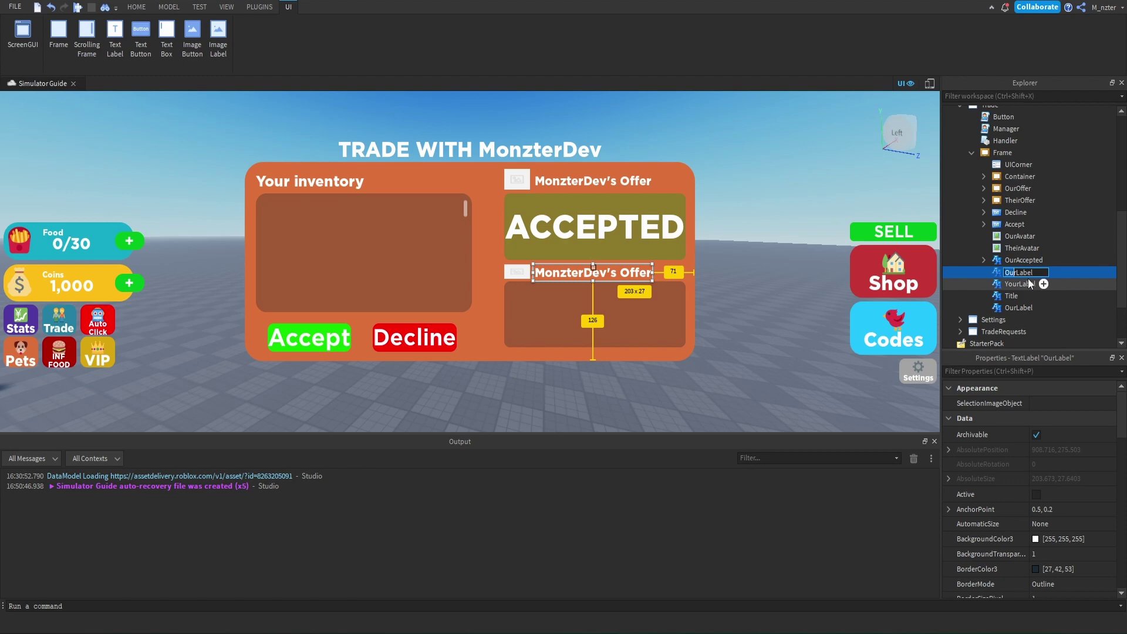
pyautogui.write('Their')
pyautogui.press('Return')
# - Duplicate the OurAccepted banner and name the copy TheirAccepted
pyautogui.click(1024, 260)
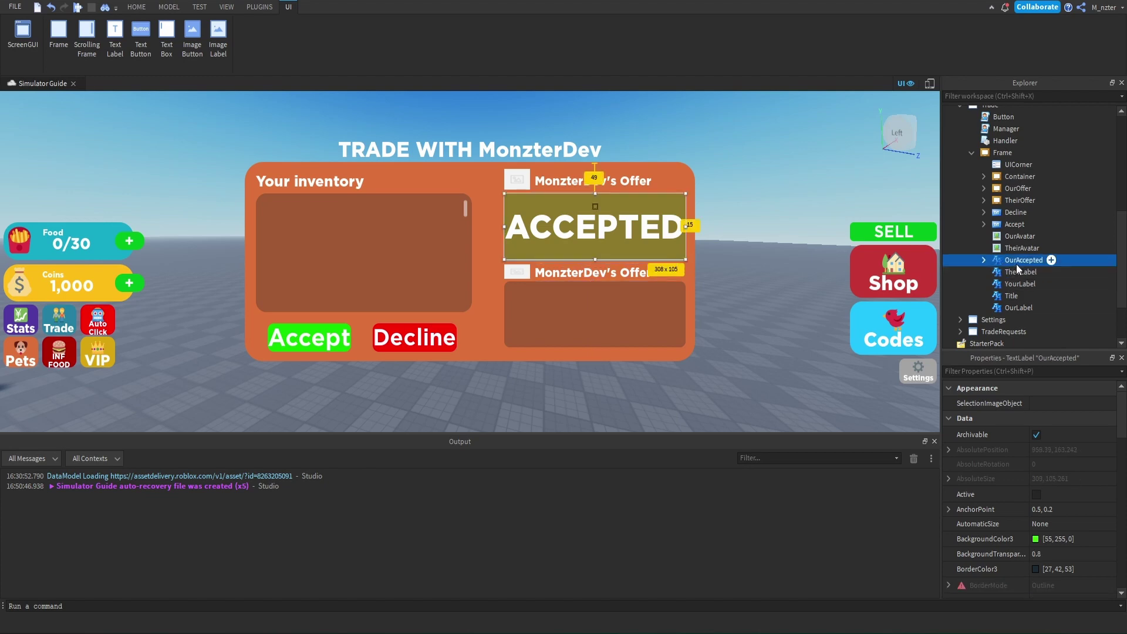
pyautogui.hotkey('ctrl', 'd')
pyautogui.doubleClick(1020, 260)
pyautogui.click(1019, 260)
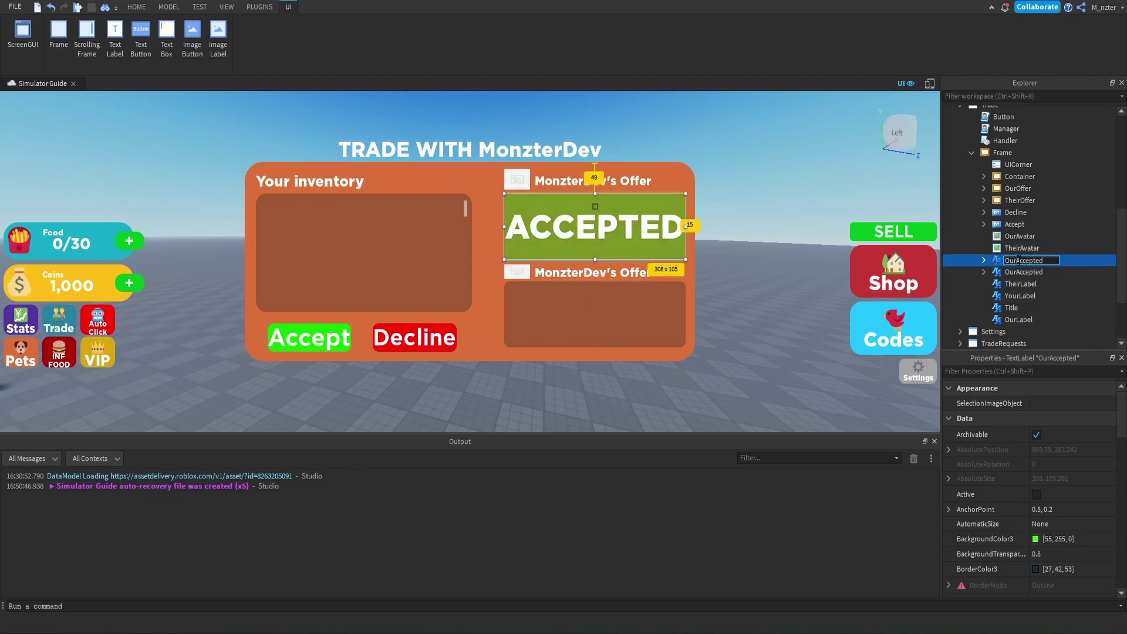
pyautogui.hotkey('ctrl', 'shift', 'Left')
pyautogui.press('BackSpace')
pyautogui.press('BackSpace')
pyautogui.press('BackSpace')
pyautogui.write('Their')
pyautogui.press('Return')
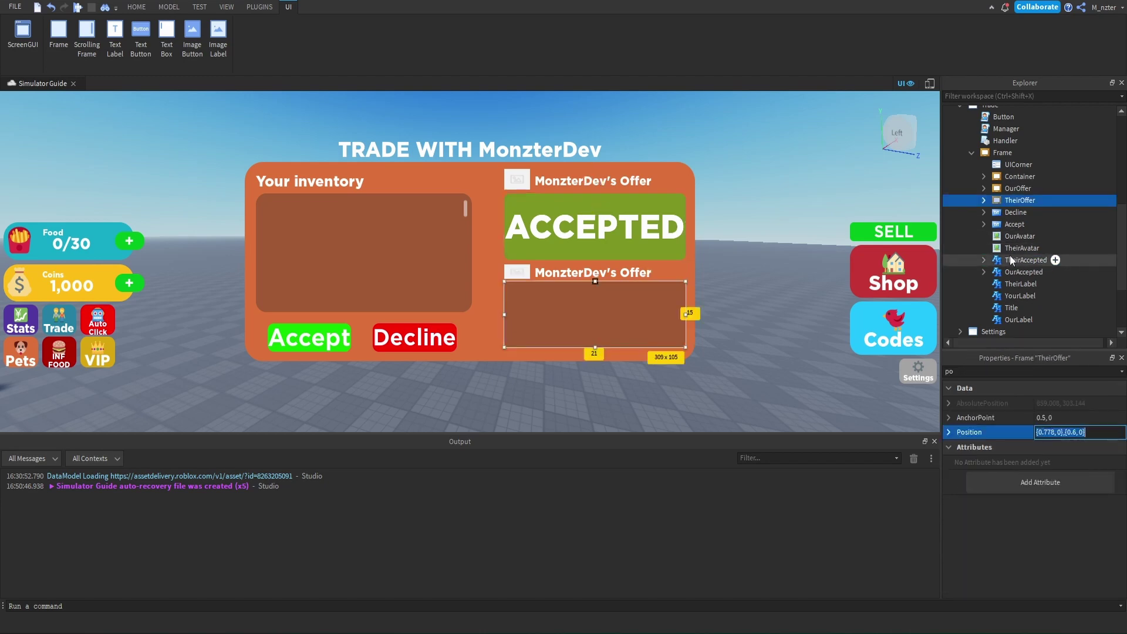
# - Paste TheirOffer's Position into TheirAccepted and set its AnchorPoint to 0.5, 0
pyautogui.click(1025, 260)
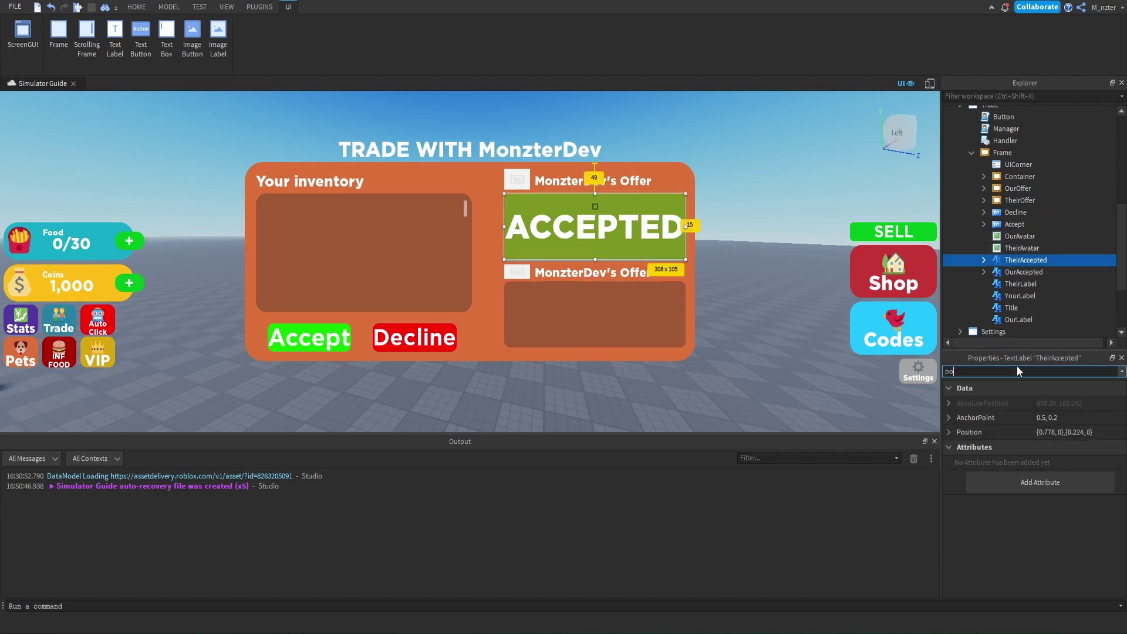
pyautogui.click(1045, 432)
pyautogui.hotkey('ctrl', 'v')
pyautogui.press('Return')
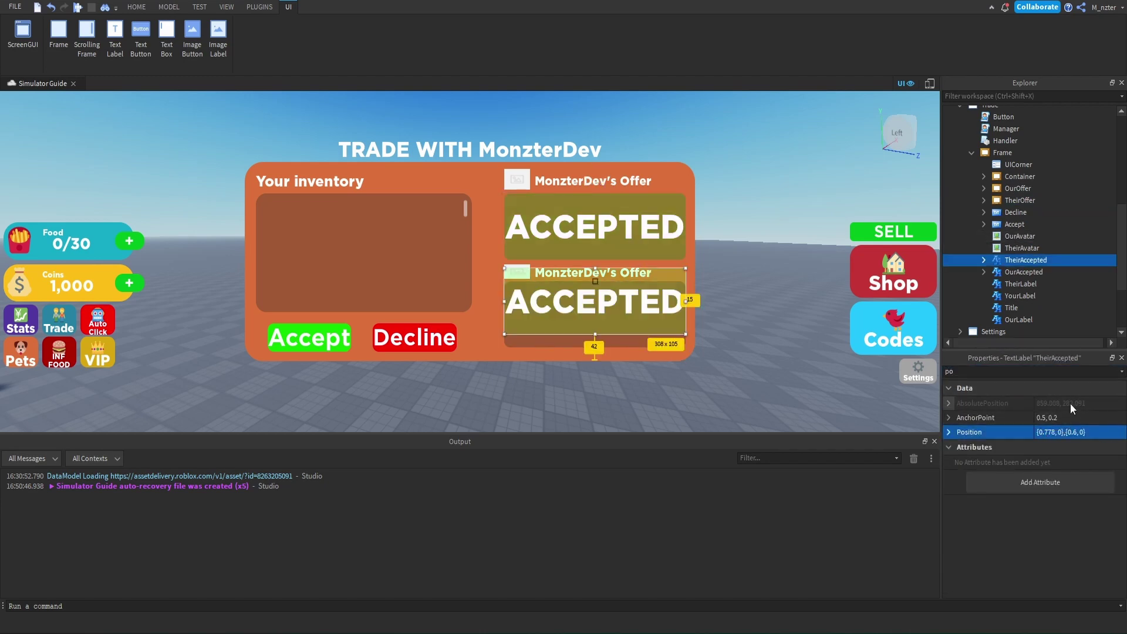
pyautogui.doubleClick(1074, 417)
pyautogui.write('0')
pyautogui.press('Return')
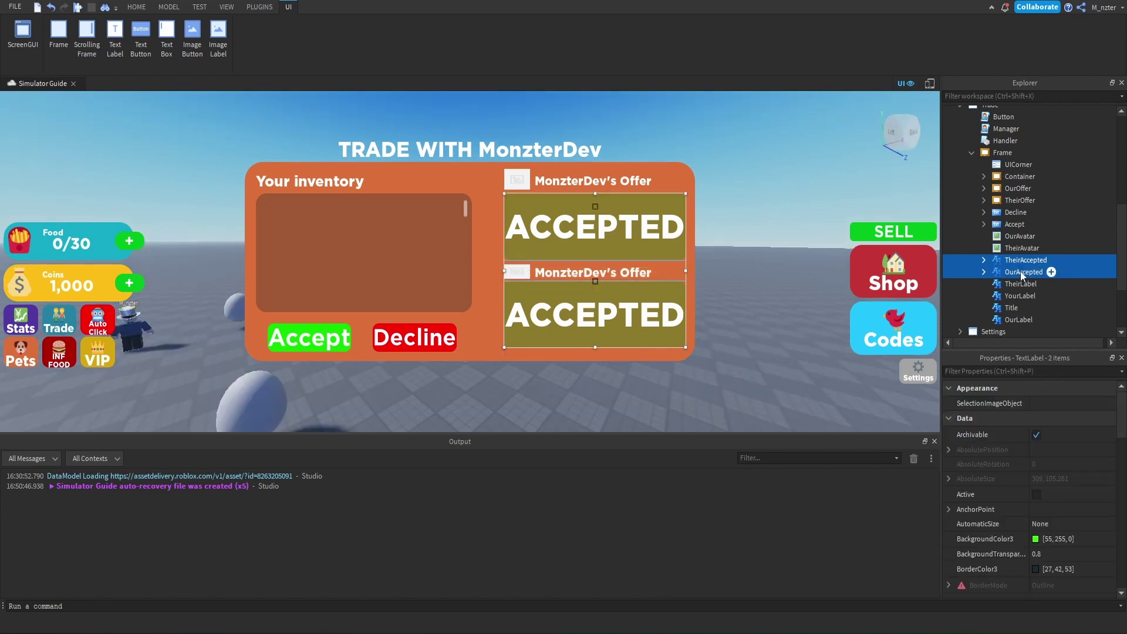
# - Untick Visible on both OurAccepted and TheirAccepted banners
pyautogui.keyDown('ctrl'); pyautogui.click(1049, 272); pyautogui.keyUp('ctrl')
pyautogui.click(1022, 371)
pyautogui.write('v')
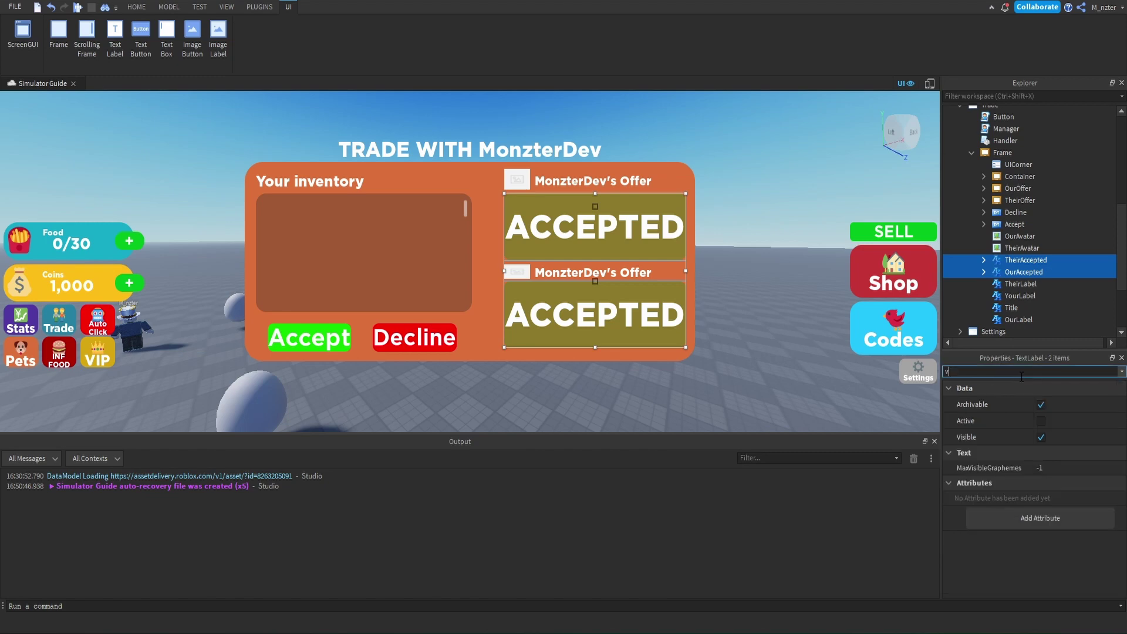
pyautogui.click(1041, 438)
# - Enable the TradeRequests ScreenGui so it shows, and rename it TradeMenu
pyautogui.moveTo(888, 179); pyautogui.dragTo(873, 176, button='right')
pyautogui.click(888, 178)
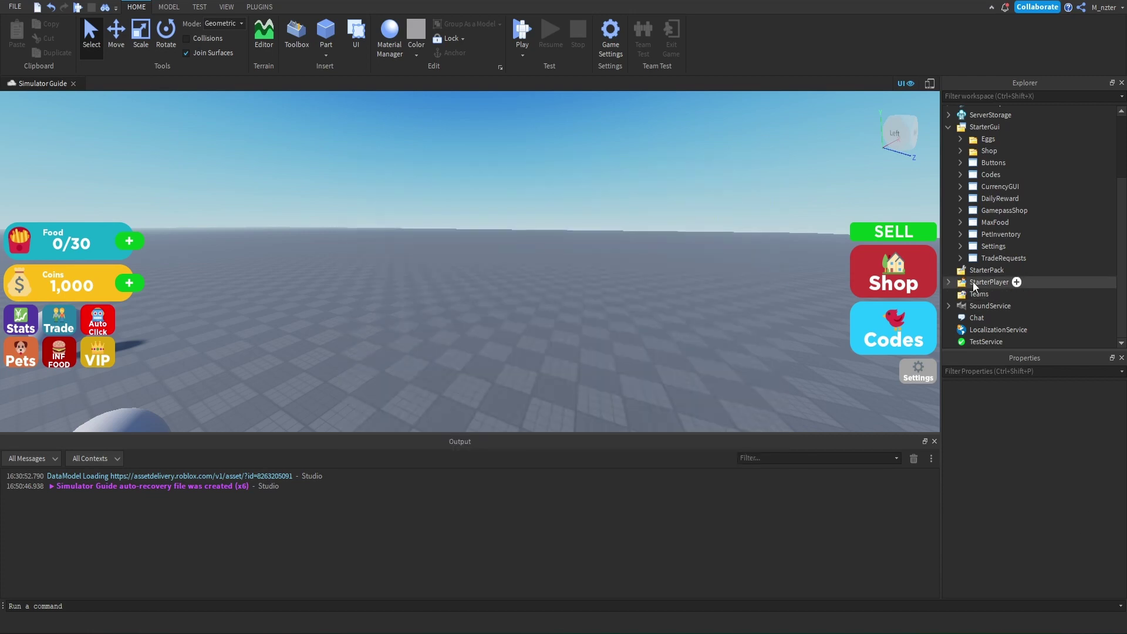
pyautogui.click(1032, 258)
pyautogui.click(1024, 371)
pyautogui.write('en')
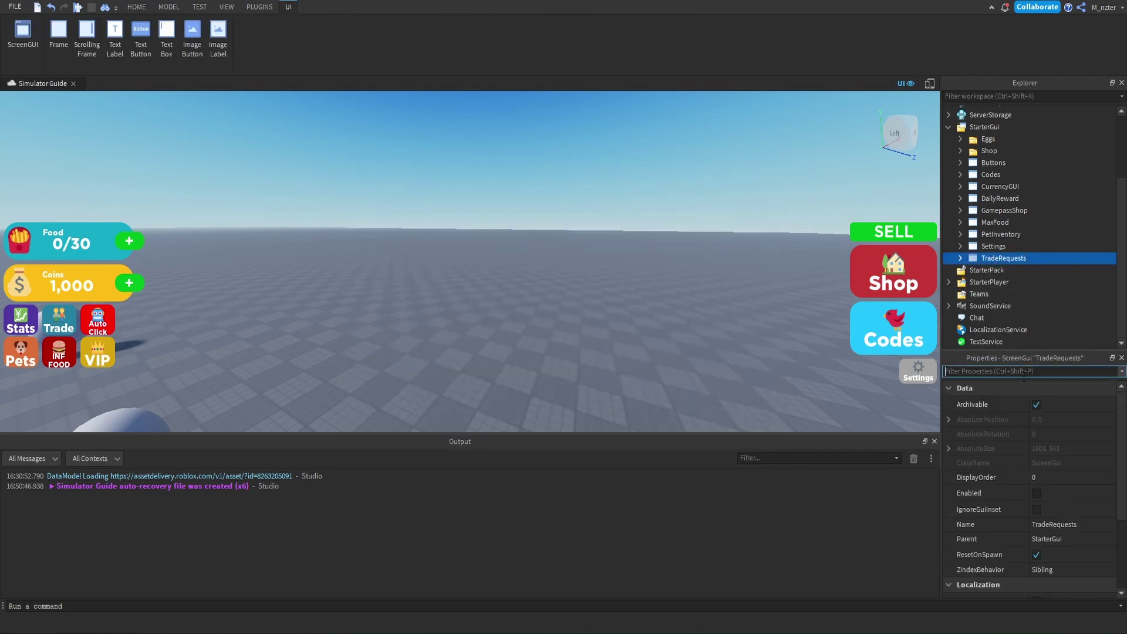
pyautogui.click(1041, 405)
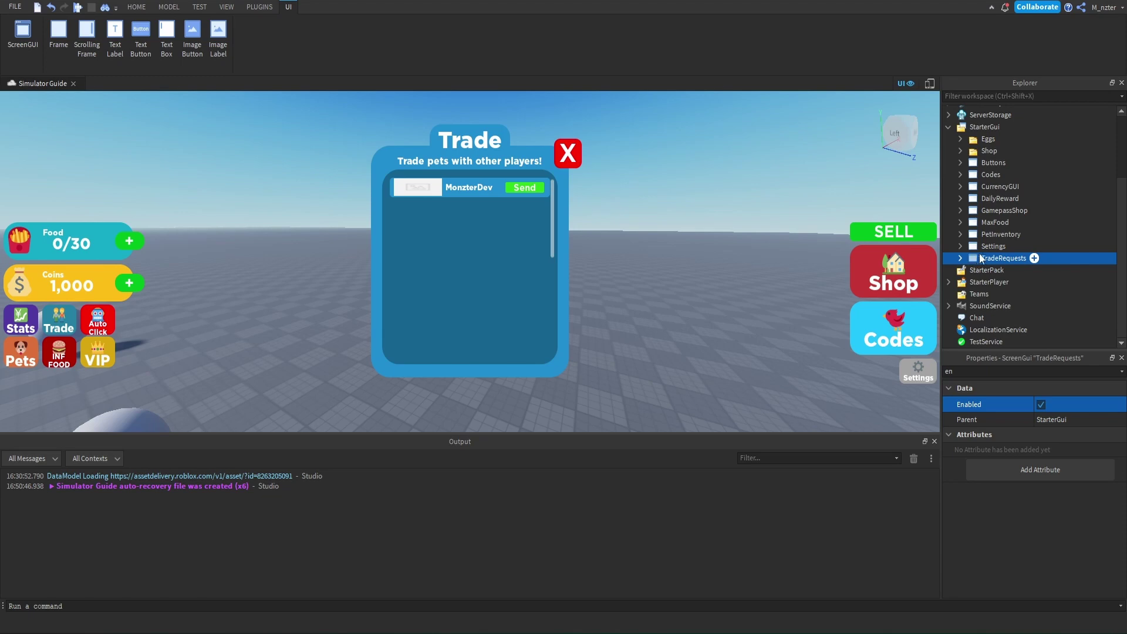
pyautogui.click(991, 258)
pyautogui.doubleClick(1000, 261)
pyautogui.write('Menu')
pyautogui.press('Return')
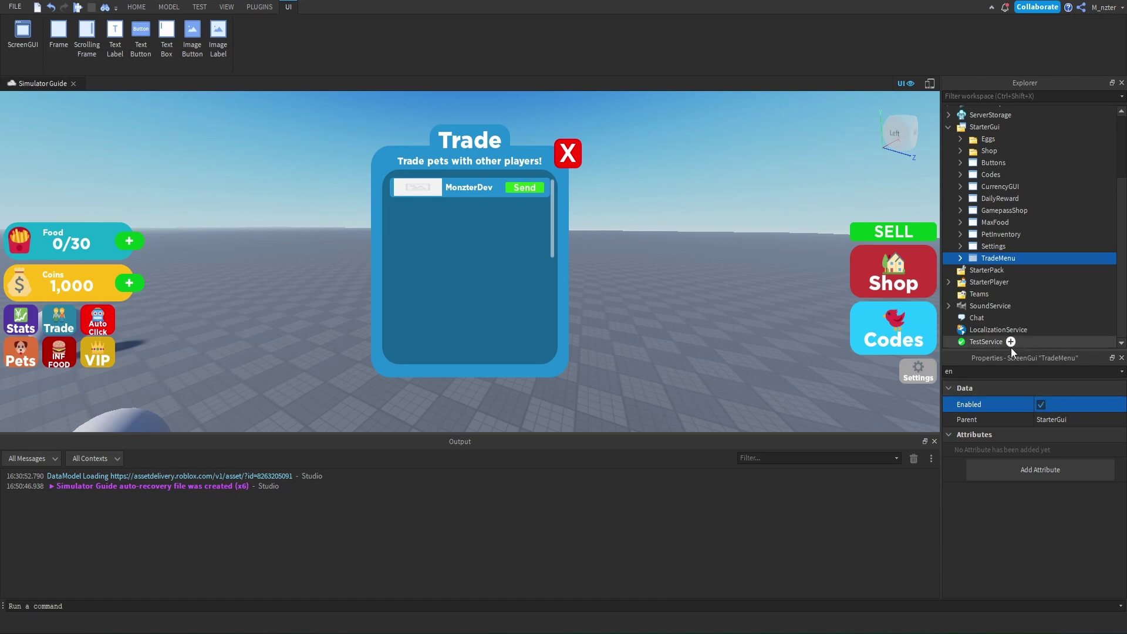
# - Duplicate TradeMenu and rename the copy TradeRequest
pyautogui.hotkey('ctrl', 'd')
pyautogui.doubleClick(1003, 268)
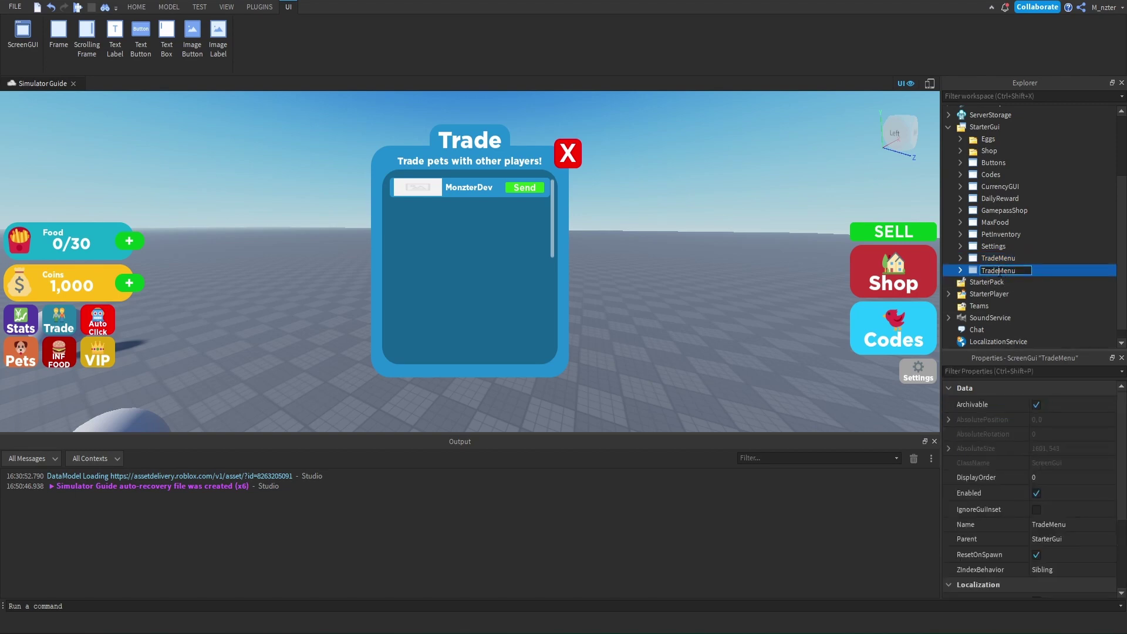
pyautogui.hotkey('shift', 'End')
pyautogui.write('Requ')
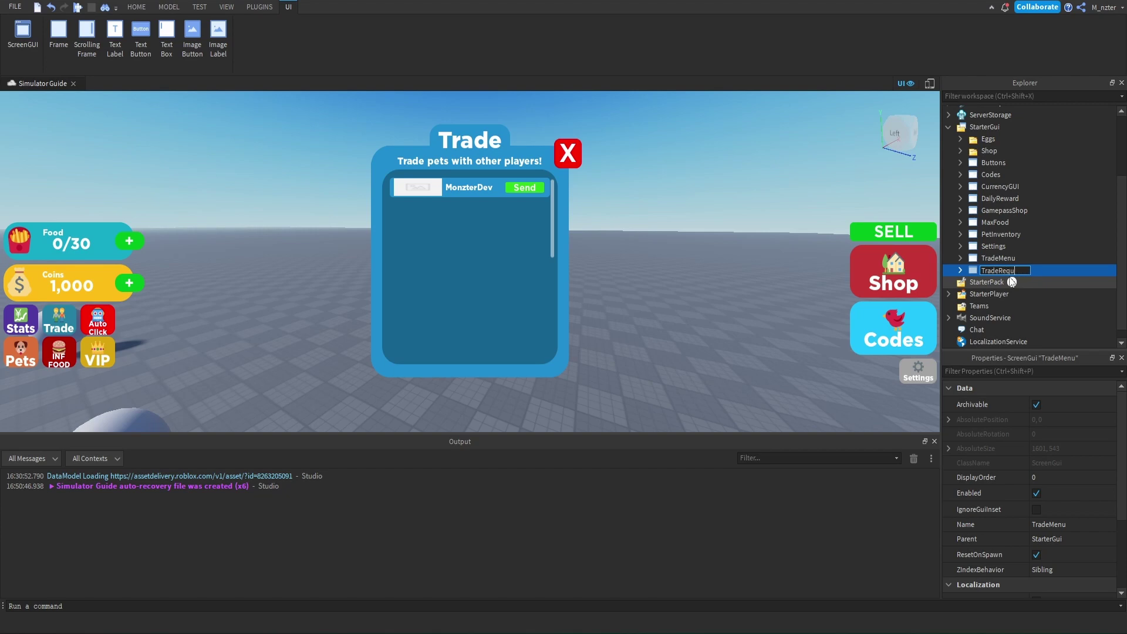
pyautogui.write('est')
pyautogui.press('Return')
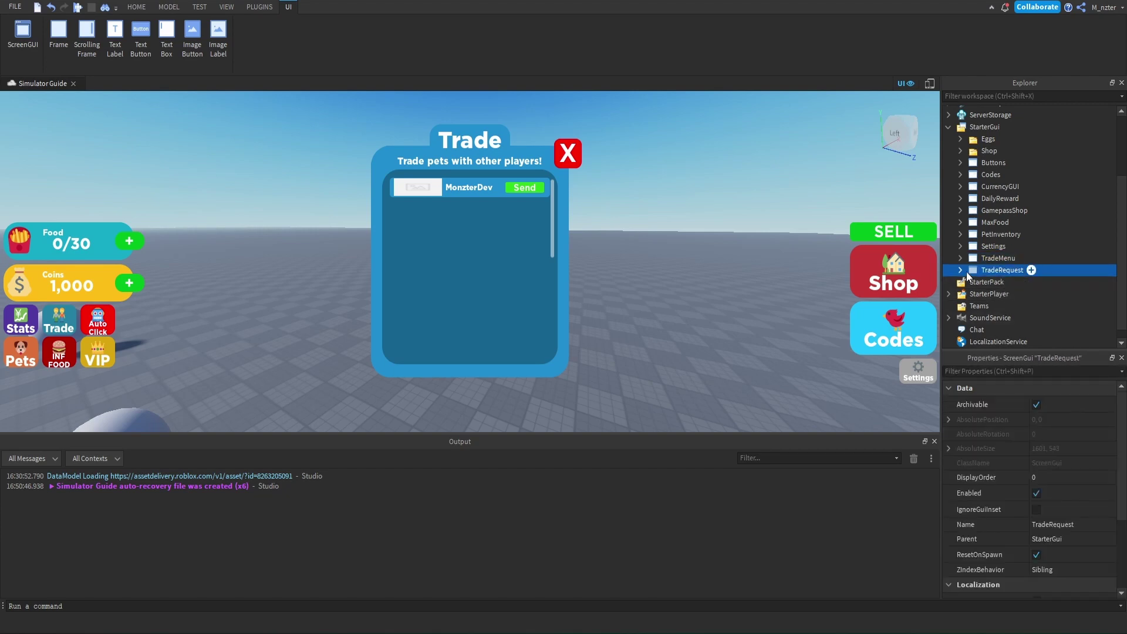
# - Delete Button, Manager and Handler from TradeRequest, then its Frame's Container and Title
pyautogui.click(966, 272)
pyautogui.click(1005, 271)
pyautogui.keyDown('shift'); pyautogui.click(1001, 249); pyautogui.keyUp('shift')
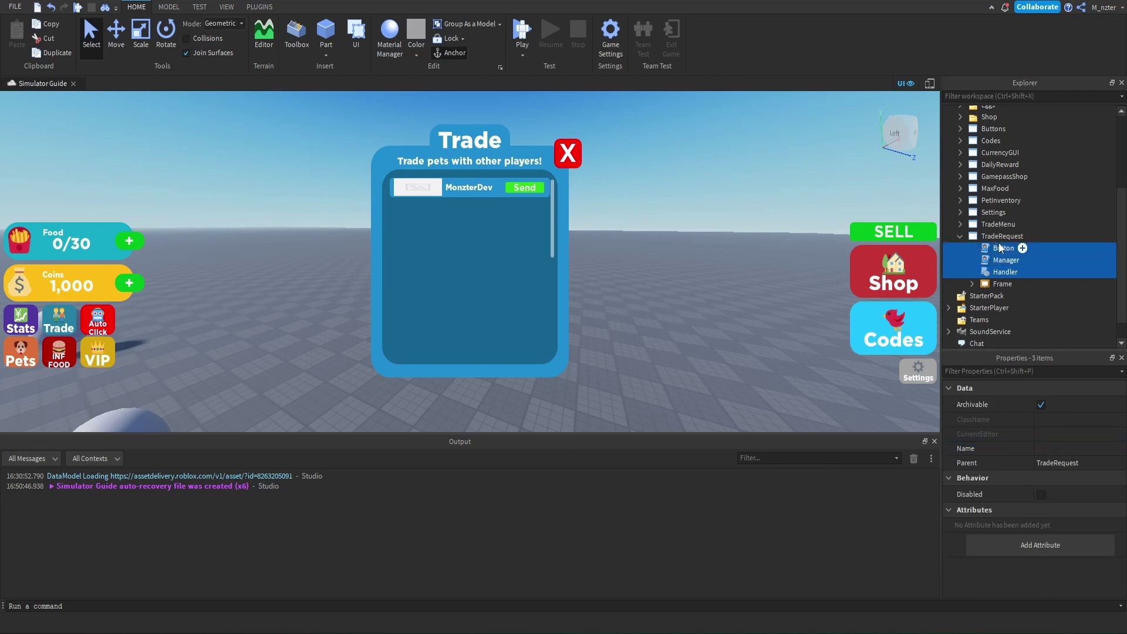
pyautogui.press('Delete')
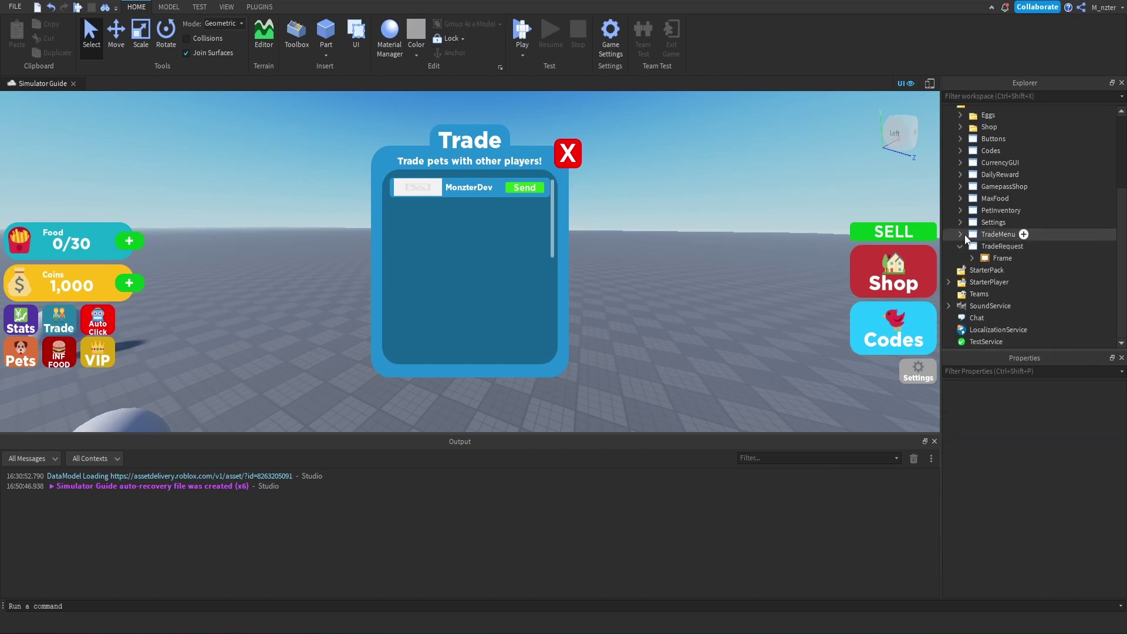
pyautogui.click(975, 259)
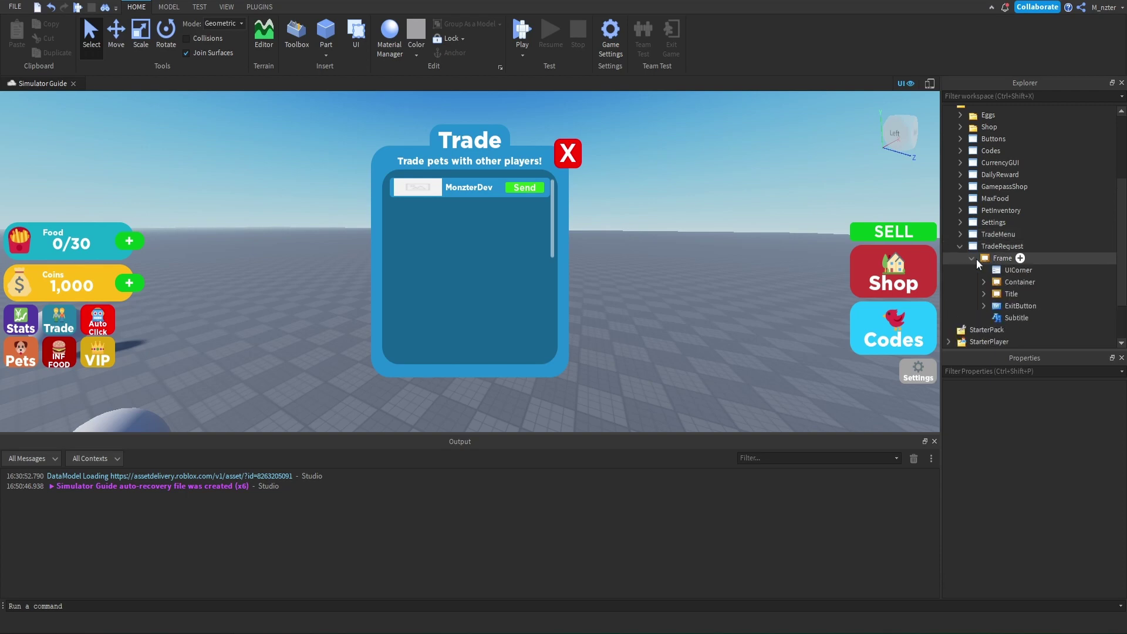
pyautogui.click(1006, 282)
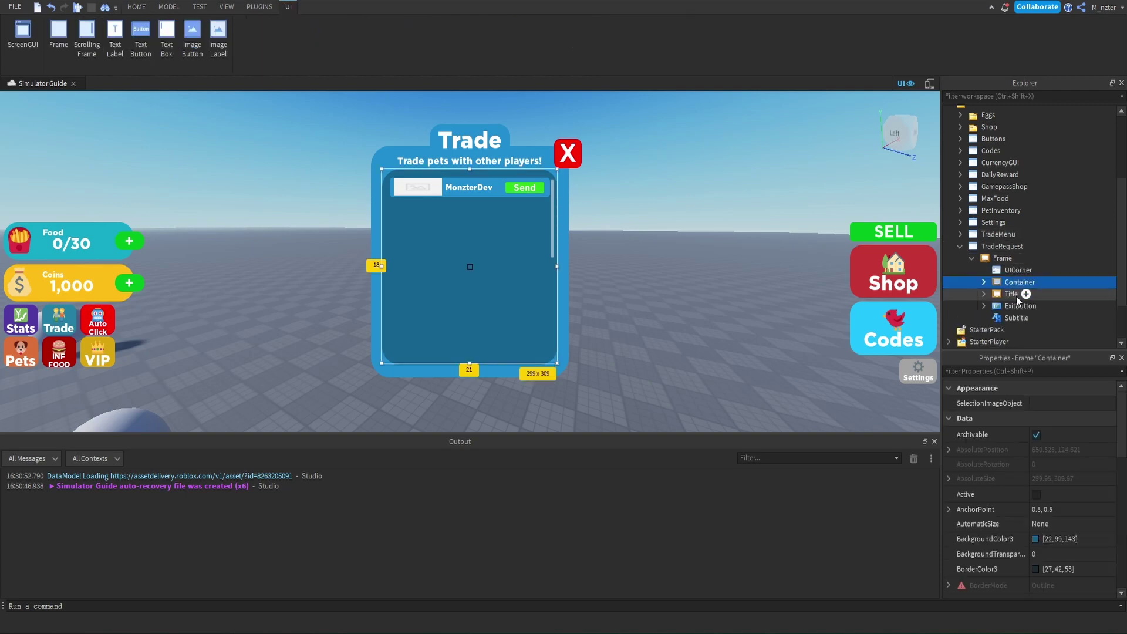
pyautogui.keyDown('ctrl'); pyautogui.click(1011, 294); pyautogui.keyUp('ctrl')
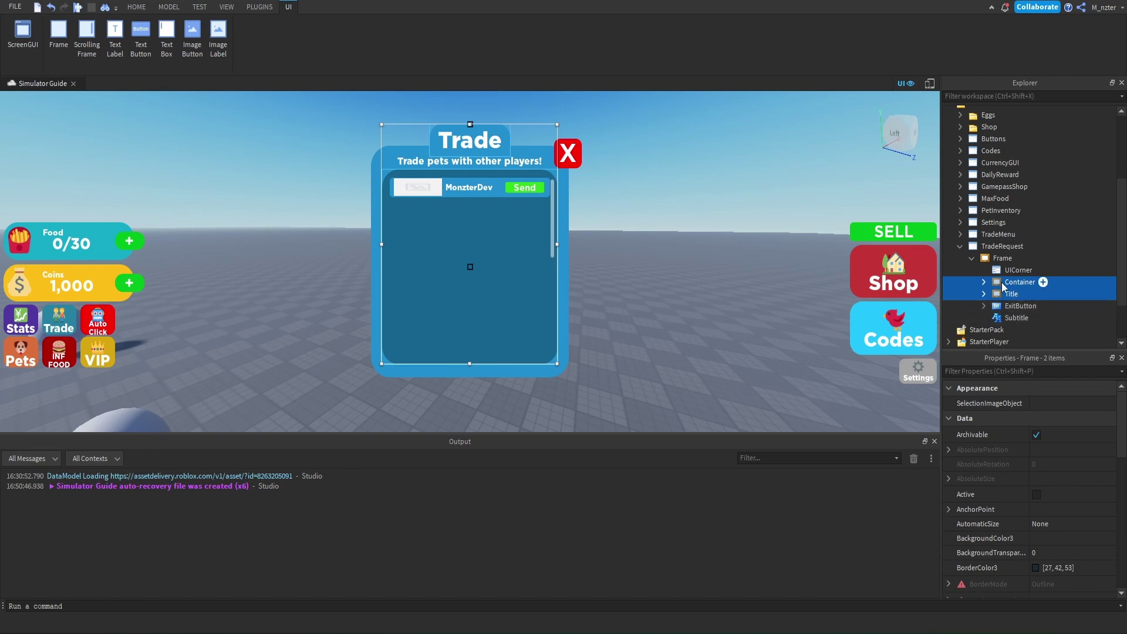
pyautogui.press('Delete')
# - Shrink the TradeRequest Frame to about 241 by 154 at the screen's right
pyautogui.click(1004, 260)
pyautogui.click(1007, 272)
pyautogui.click(1003, 261)
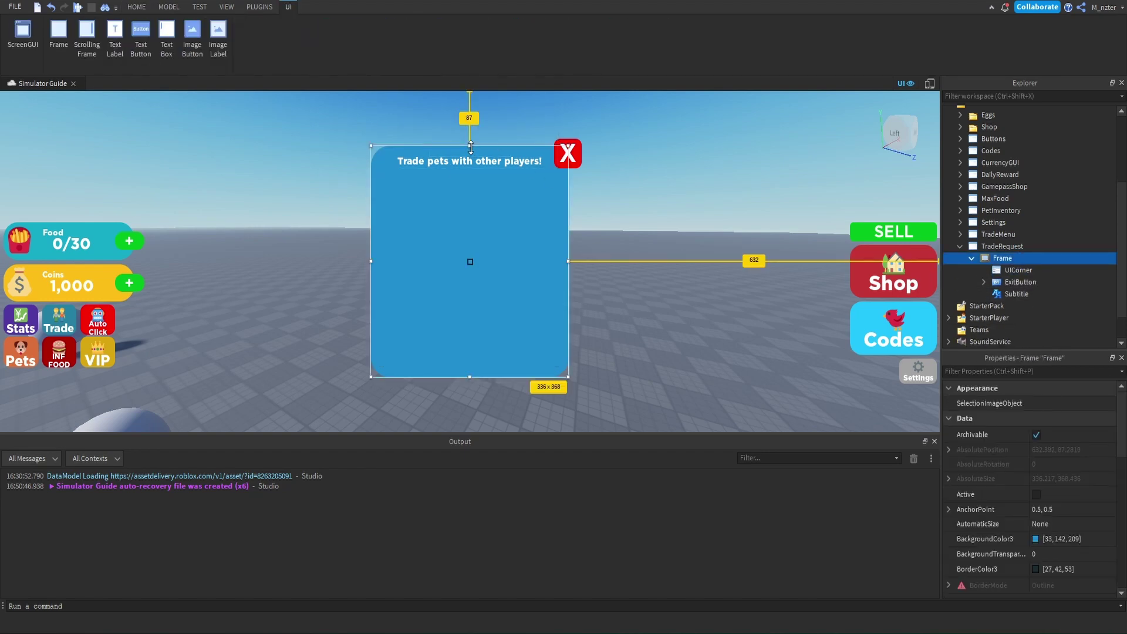
pyautogui.moveTo(471, 146); pyautogui.dragTo(448, 253)
pyautogui.moveTo(440, 298); pyautogui.dragTo(696, 304)
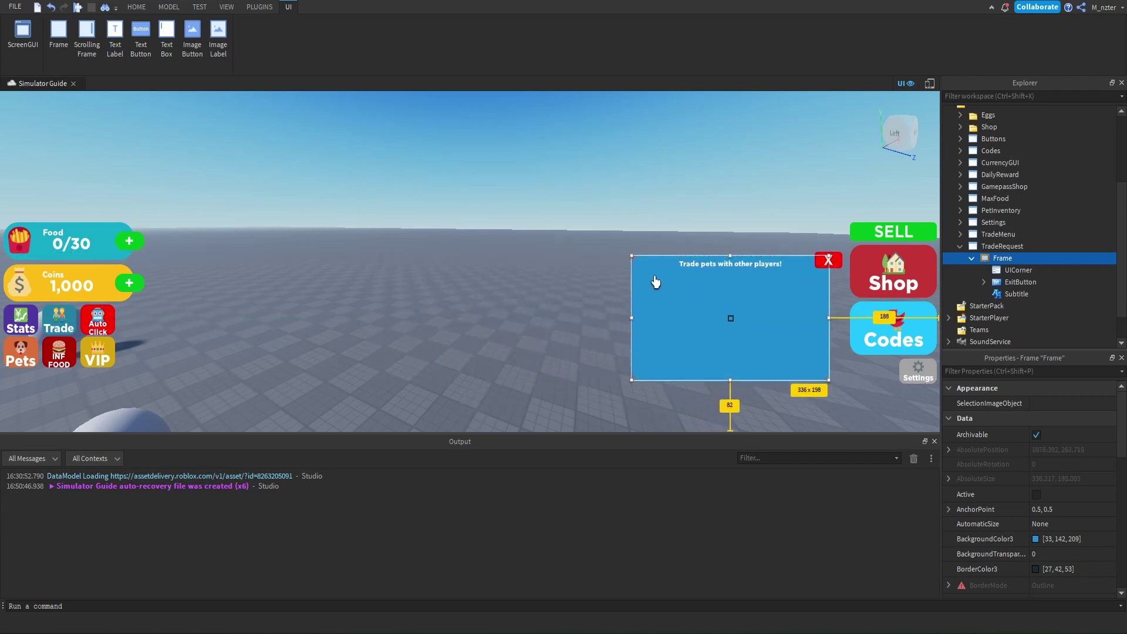
pyautogui.moveTo(632, 256); pyautogui.dragTo(683, 278)
pyautogui.moveTo(752, 327); pyautogui.dragTo(754, 320)
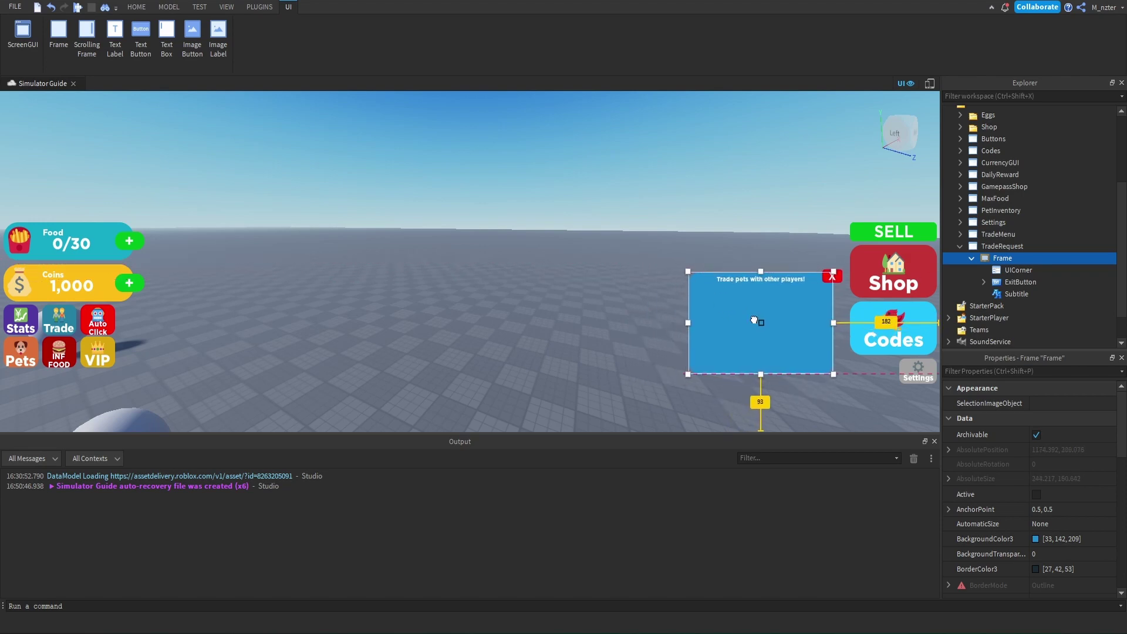
# - Rename Subtitle to Message, set its text to announce a player's trade request, and make it taller
pyautogui.click(1019, 296)
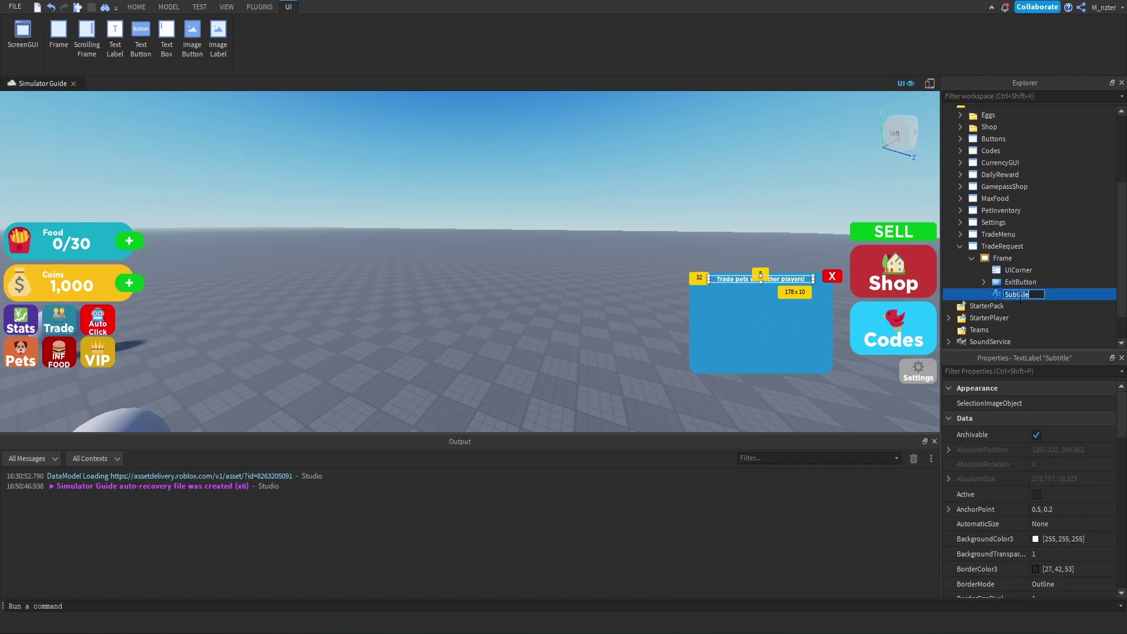
pyautogui.write('Message')
pyautogui.press('Return')
pyautogui.click(1031, 372)
pyautogui.write('text')
pyautogui.click(1058, 433)
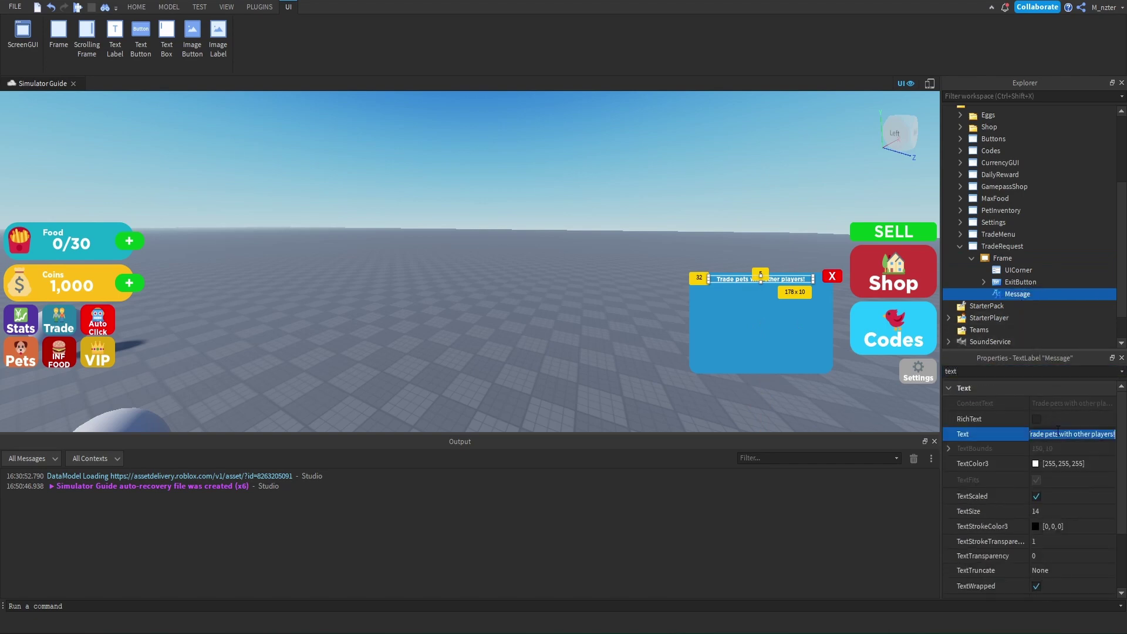
pyautogui.write('MonzterDe')
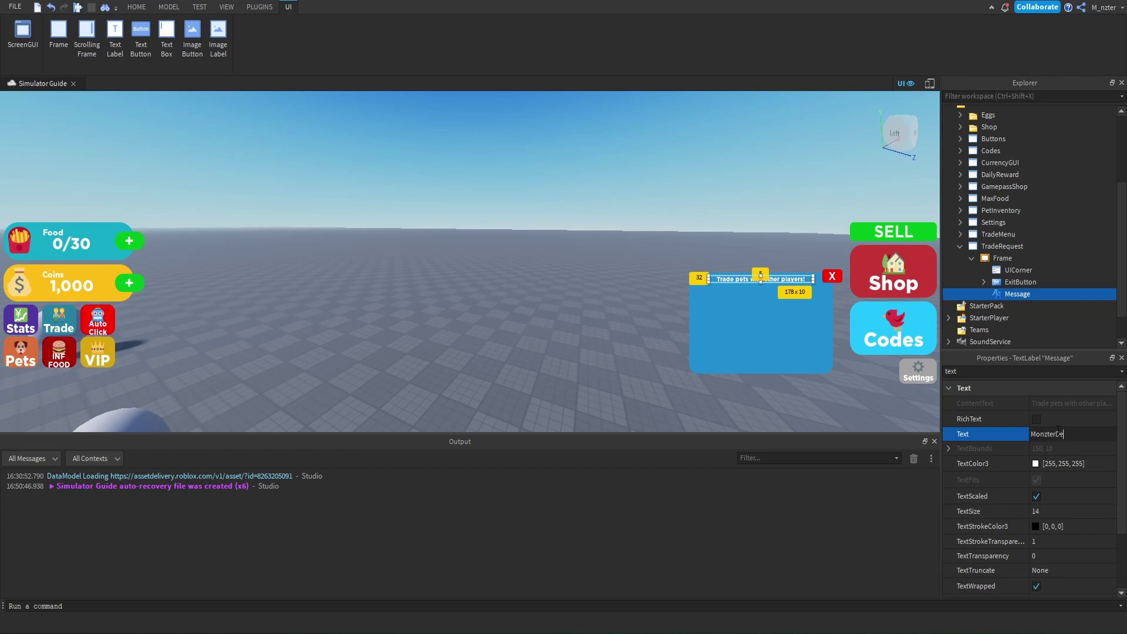
pyautogui.write('v has sent you a trade request!')
pyautogui.press('Return')
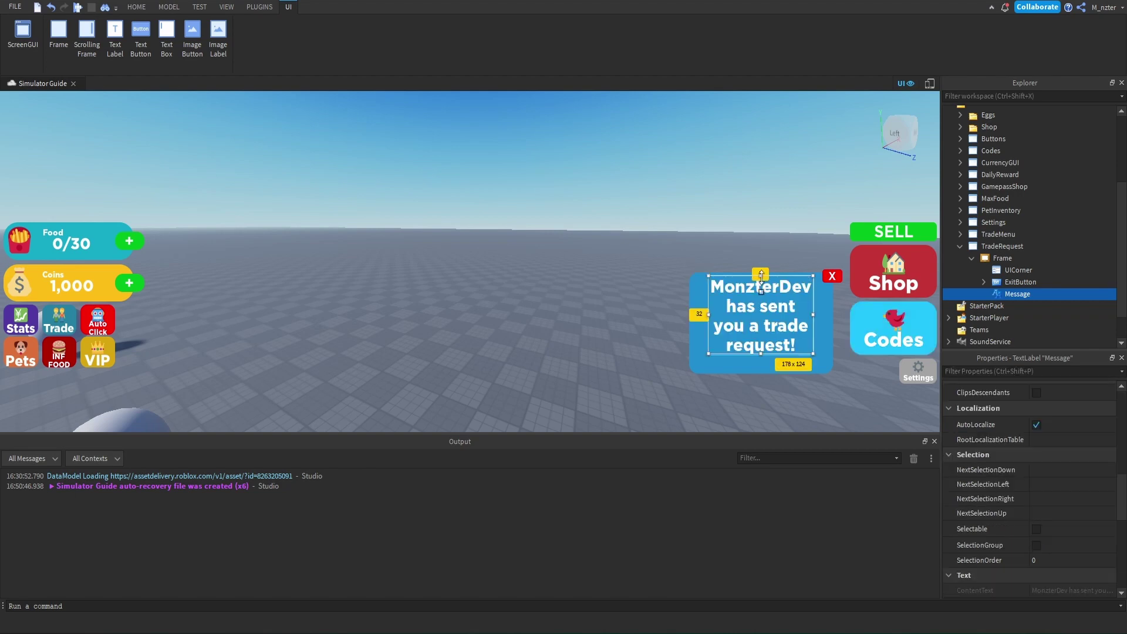
pyautogui.moveTo(762, 276); pyautogui.dragTo(763, 347)
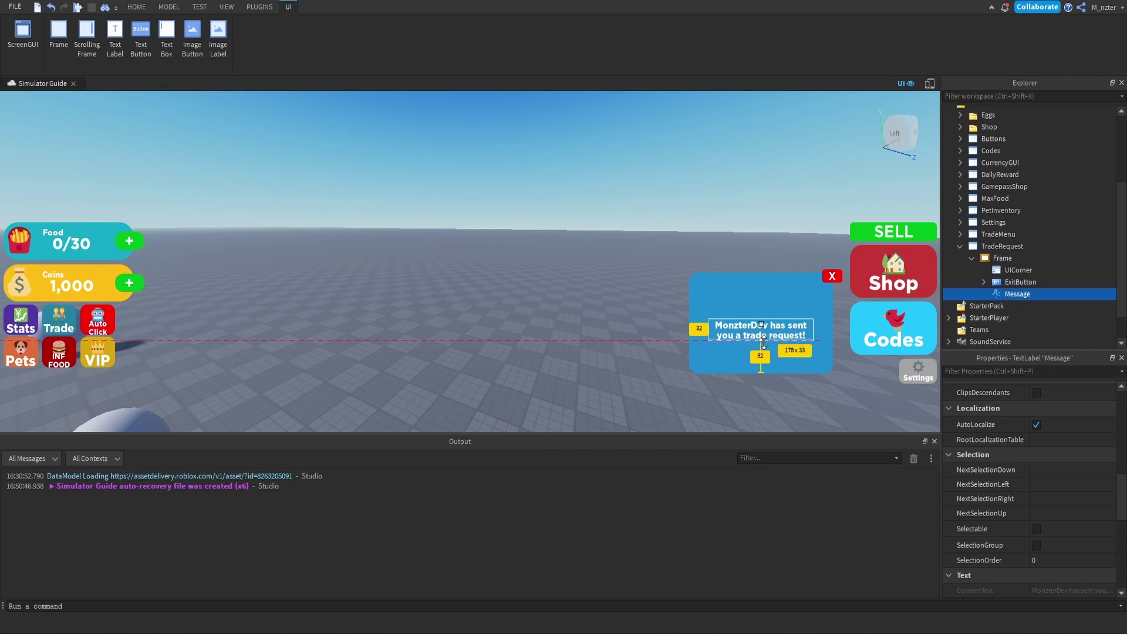
# - Duplicate the exit button and give the copy AnchorPoint 0.5,0, centred horizontally at X 0.5
pyautogui.click(1022, 282)
pyautogui.moveTo(821, 269); pyautogui.dragTo(821, 263)
pyautogui.hotkey('ctrl', 'd')
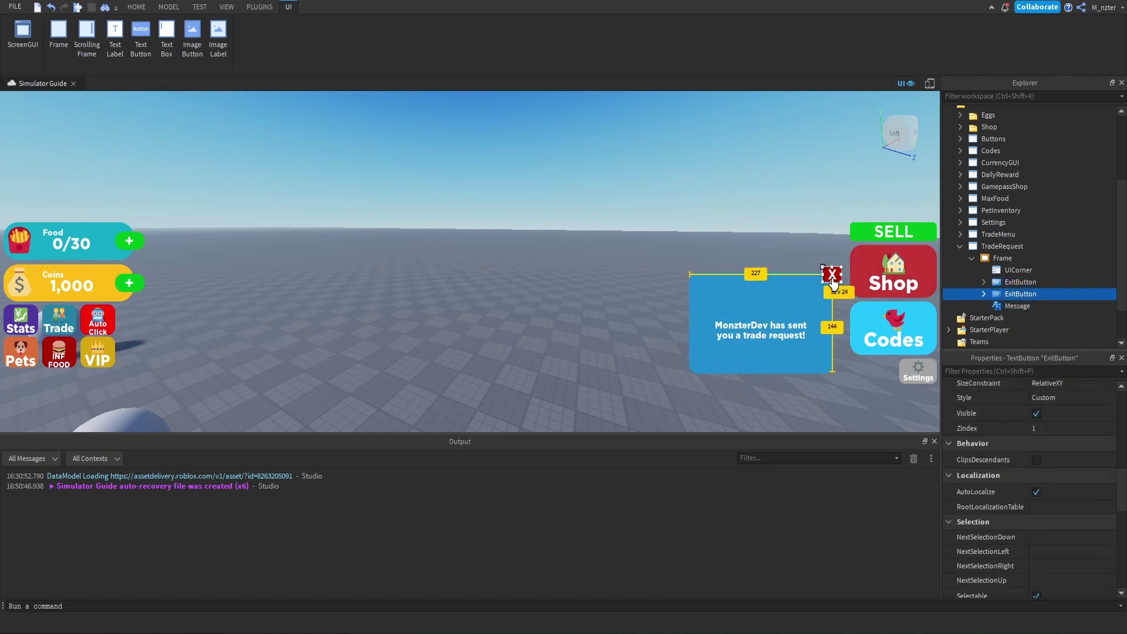
pyautogui.click(1030, 366)
pyautogui.write('po')
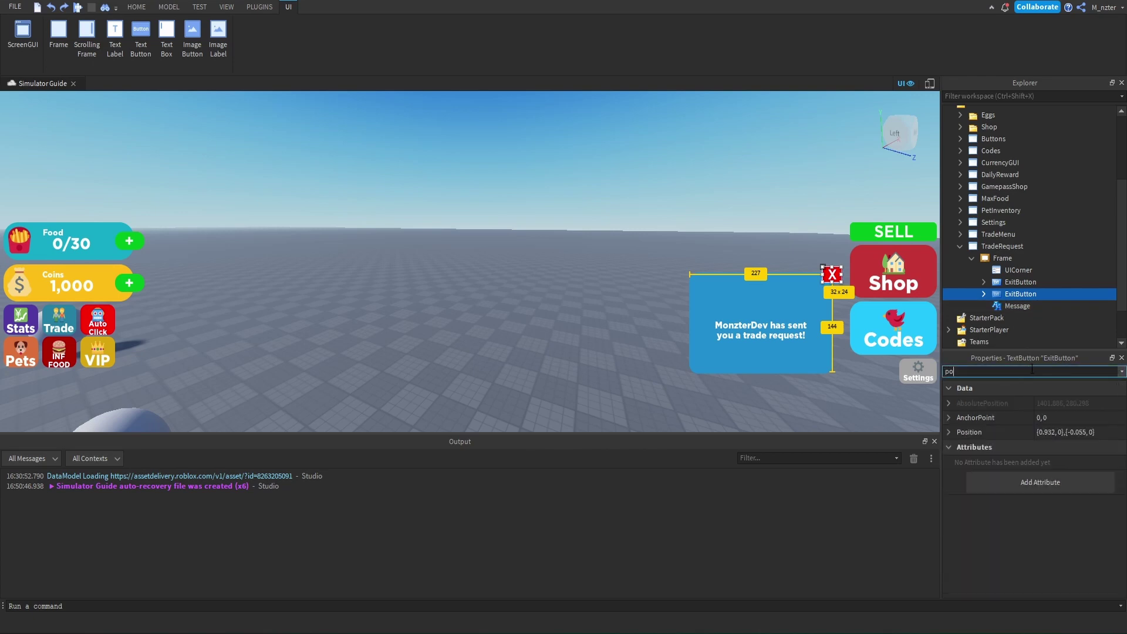
pyautogui.click(1057, 418)
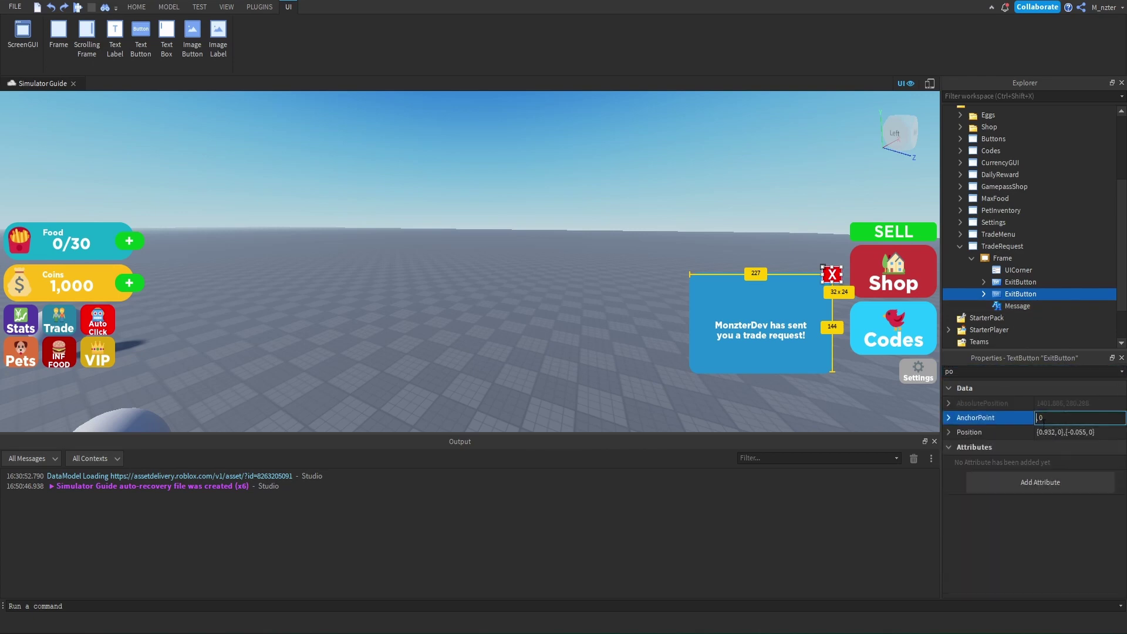
pyautogui.write('.5')
pyautogui.click(1047, 435)
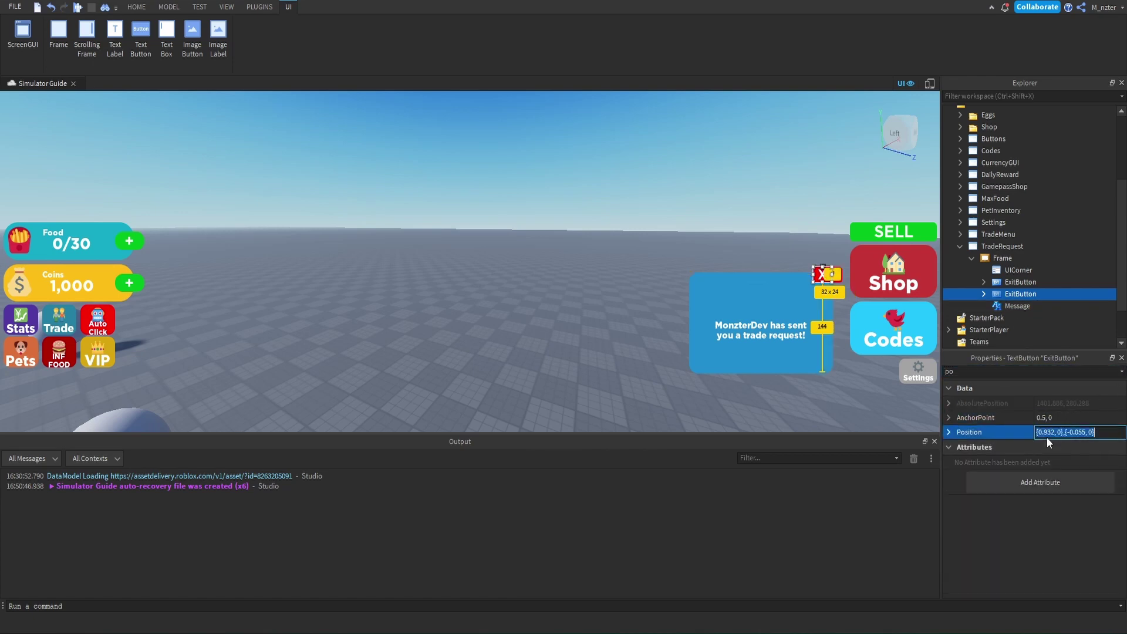
pyautogui.doubleClick(1047, 436)
pyautogui.write('5')
pyautogui.press('Return')
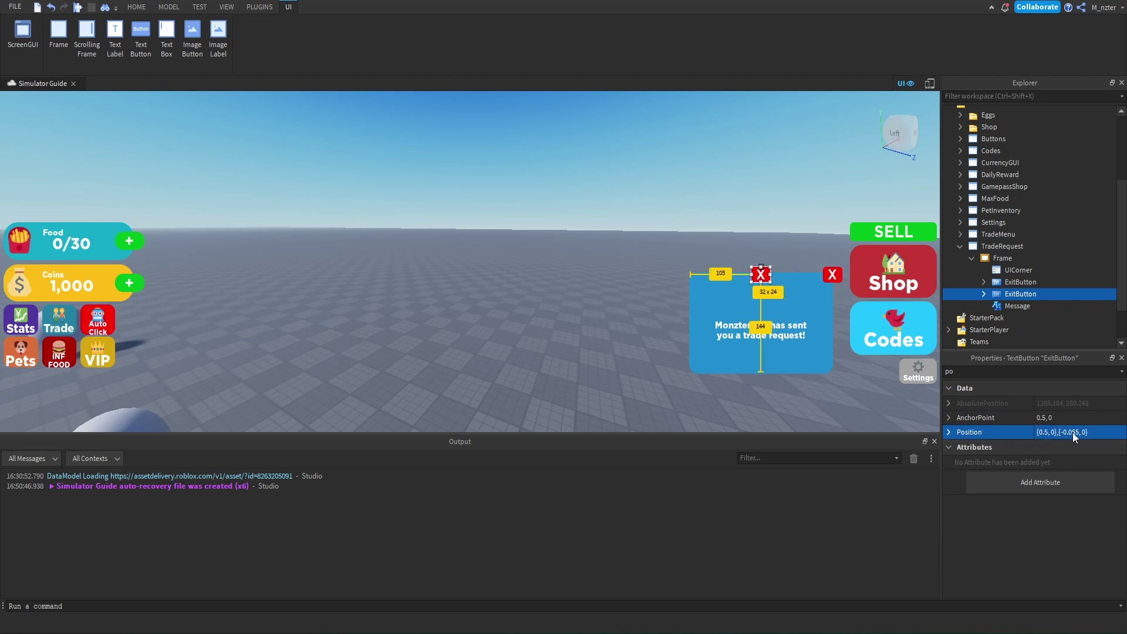
# - Move the new button down to Y 0.75, widen it, and keep it centred at X 0.5
pyautogui.doubleClick(1073, 432)
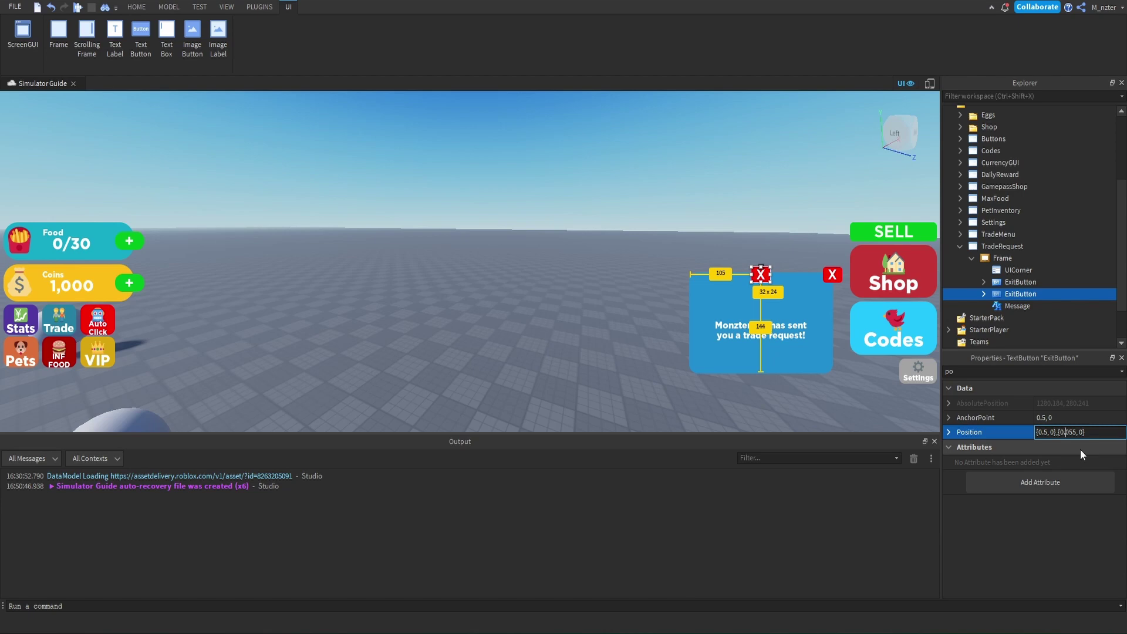
pyautogui.press('Return')
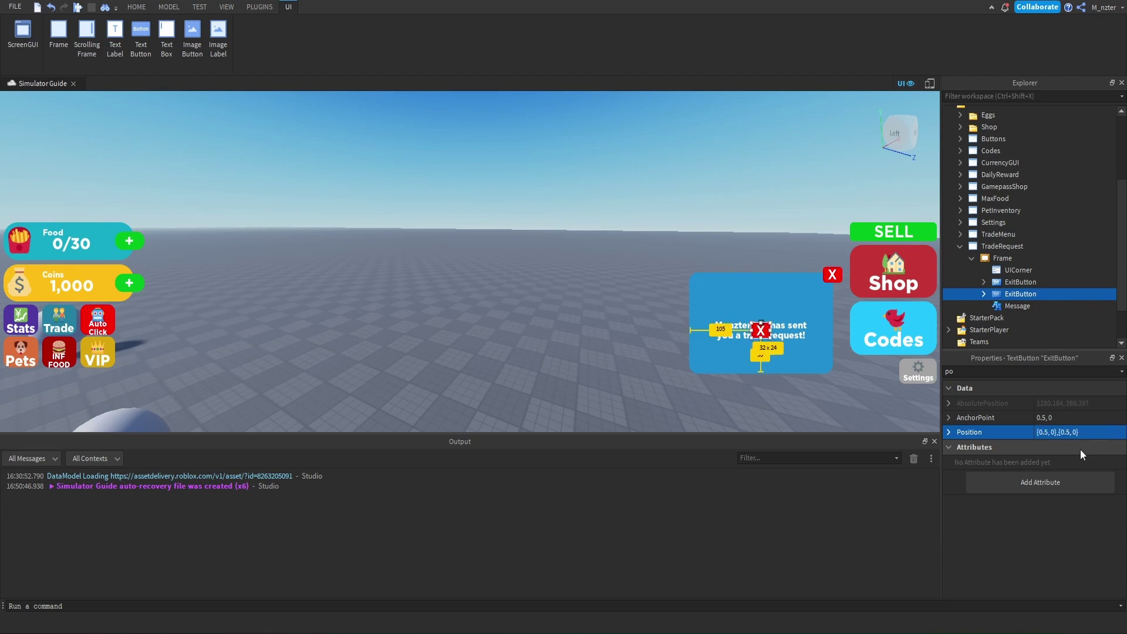
pyautogui.click(1065, 433)
pyautogui.write('7')
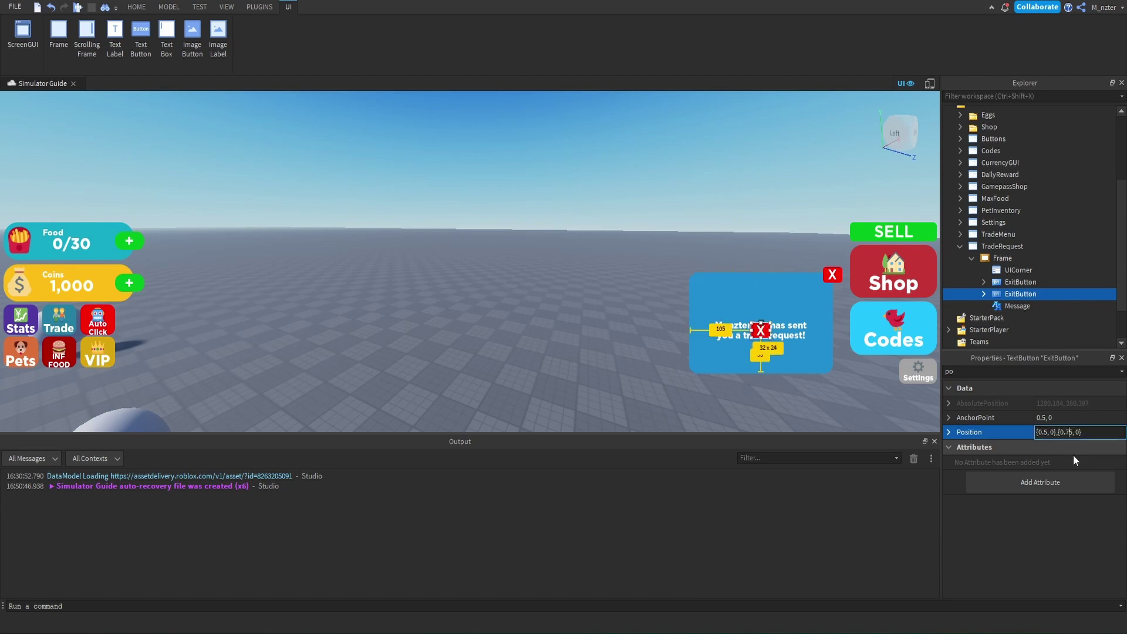
pyautogui.press('Return')
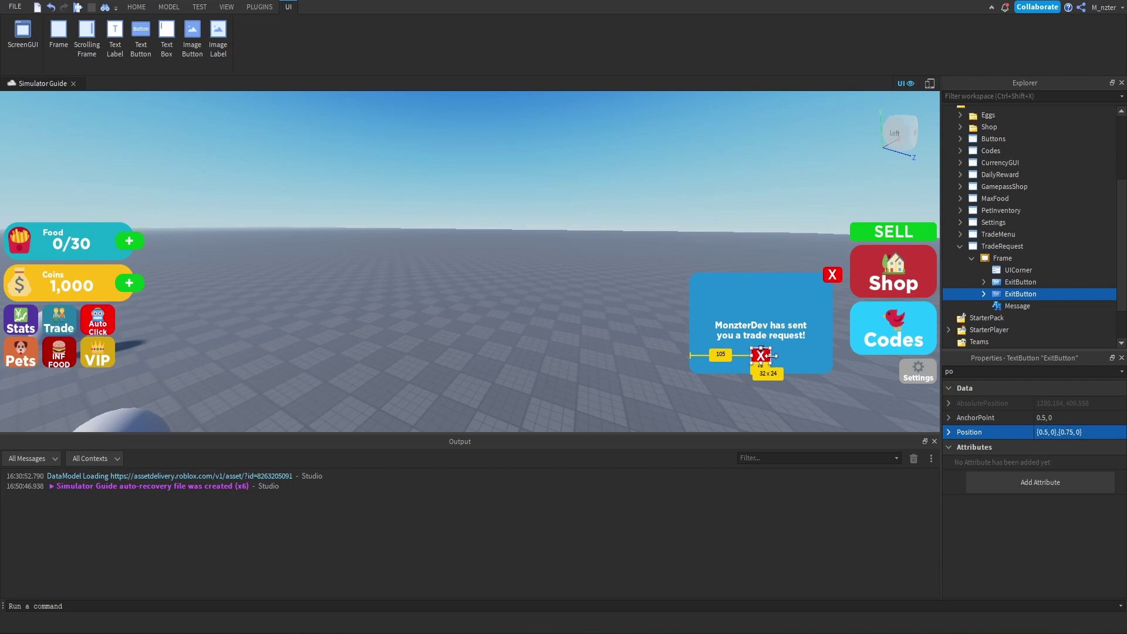
pyautogui.moveTo(770, 355)
pyautogui.mouseDown()
pyautogui.moveTo(805, 356)
pyautogui.moveTo(781, 366)
pyautogui.mouseUp()
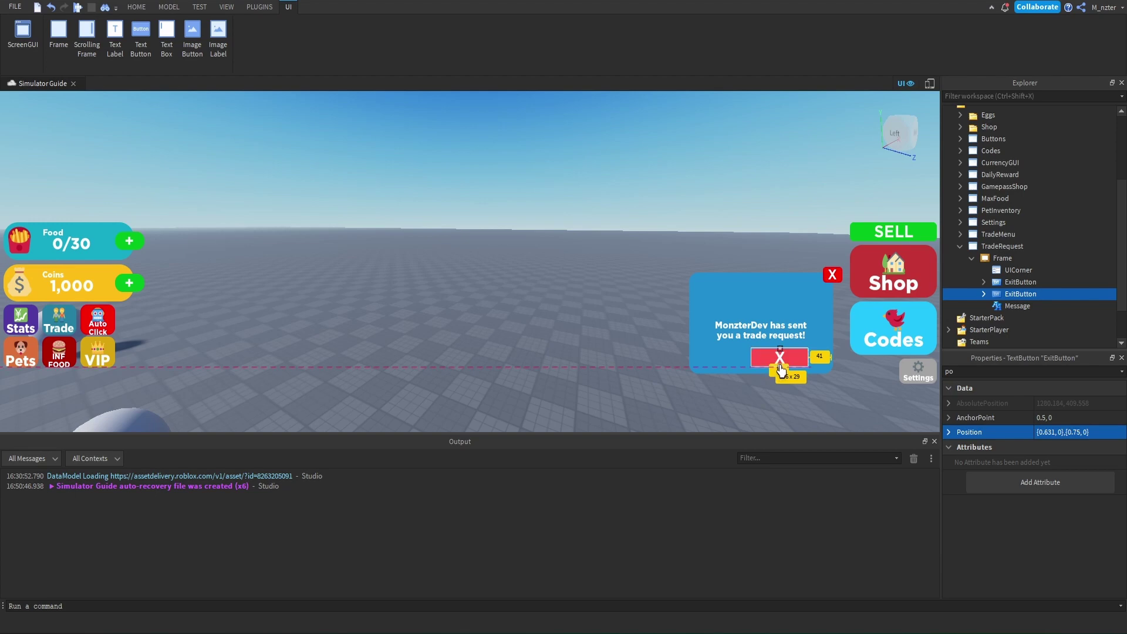
pyautogui.click(1044, 432)
pyautogui.press('Delete')
pyautogui.press('Delete')
pyautogui.press('Delete')
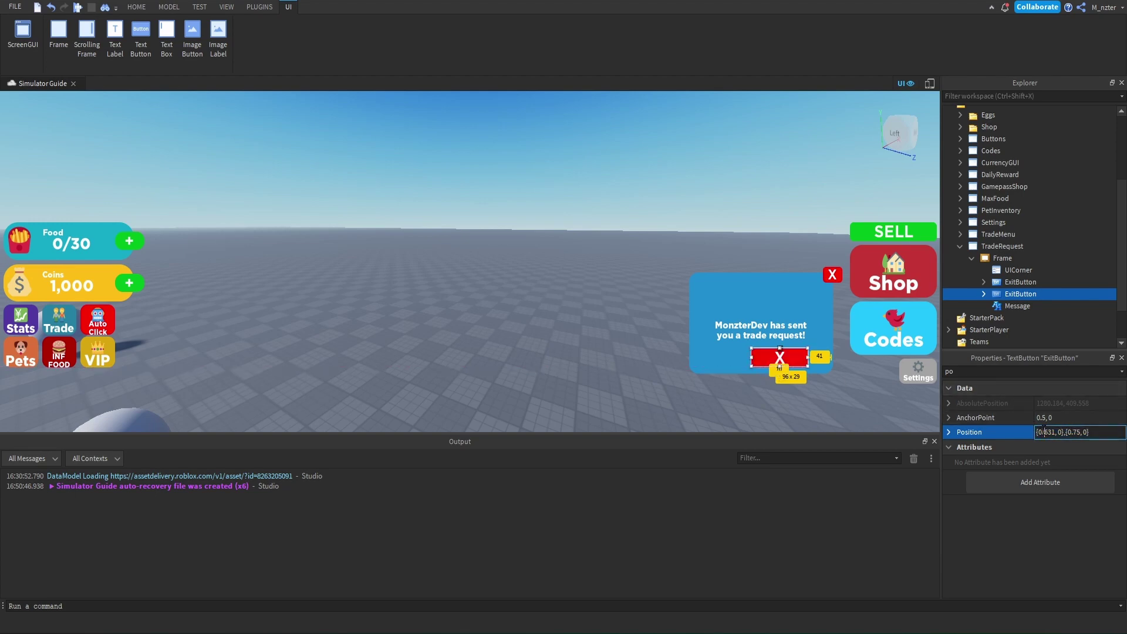
pyautogui.write('5')
pyautogui.press('Return')
# - Set the new button's BackgroundColor3 to bright green
pyautogui.doubleClick(1031, 371)
pyautogui.write('bac')
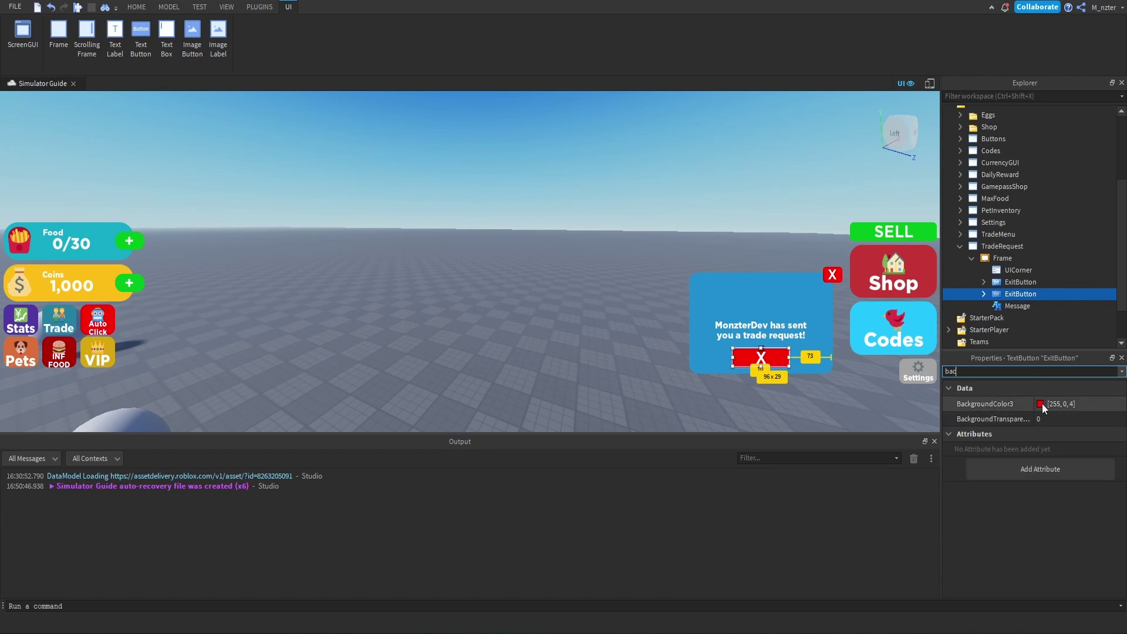
pyautogui.click(1041, 403)
pyautogui.click(617, 226)
pyautogui.moveTo(621, 224); pyautogui.dragTo(643, 213)
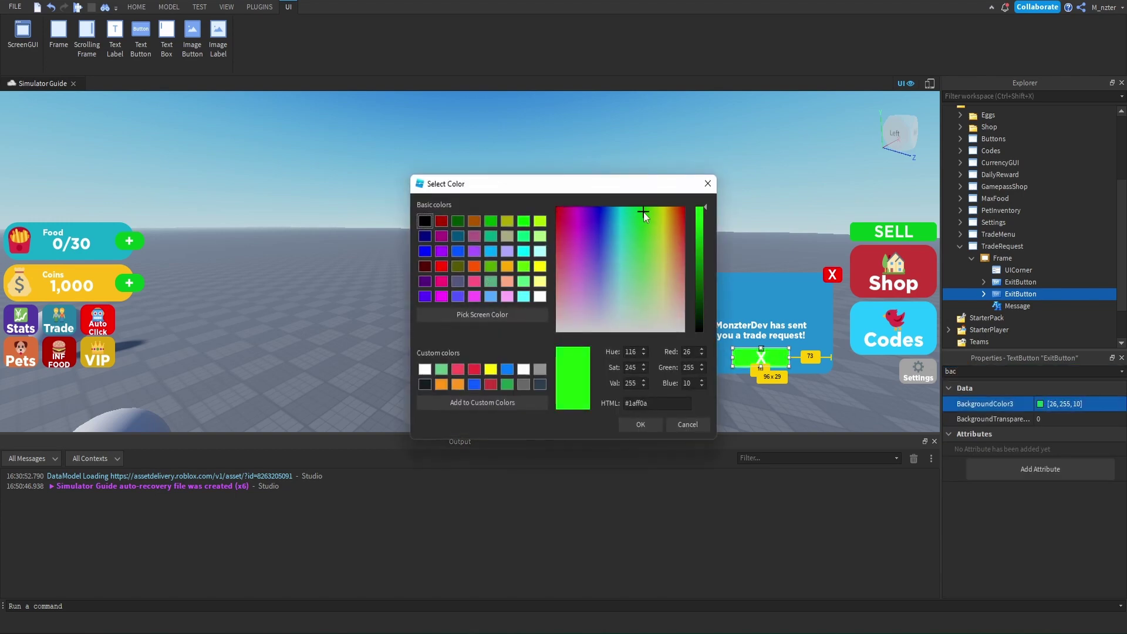
pyautogui.click(634, 425)
# - Set the button's text to 'Accept' and rename it Accept
pyautogui.doubleClick(1031, 371)
pyautogui.write('tex')
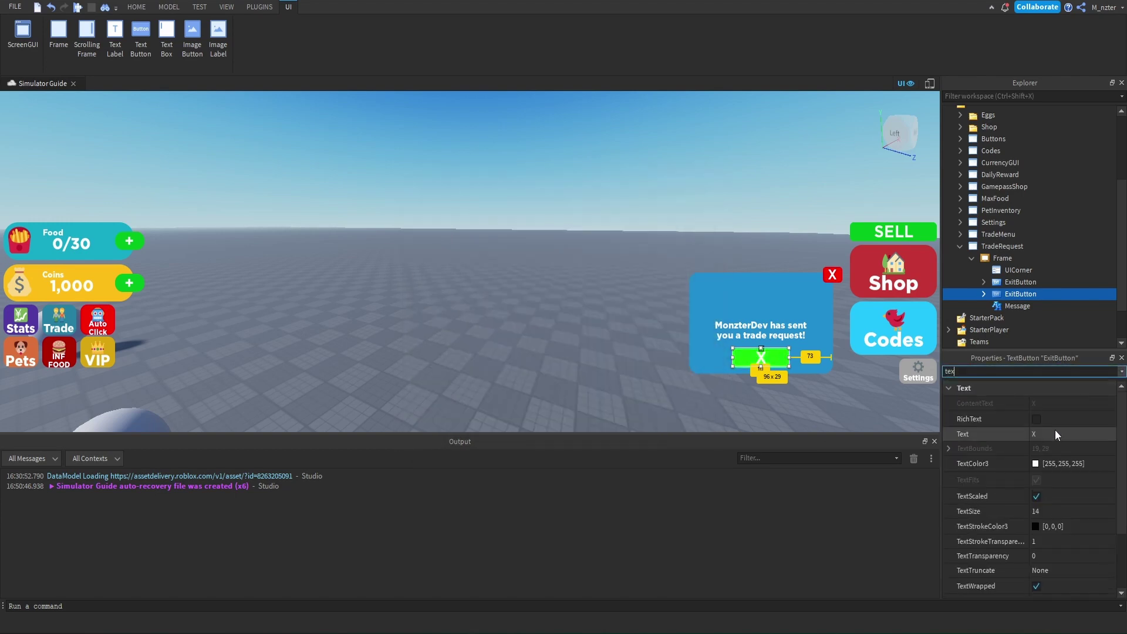
pyautogui.click(1052, 435)
pyautogui.write('Accept')
pyautogui.press('Return')
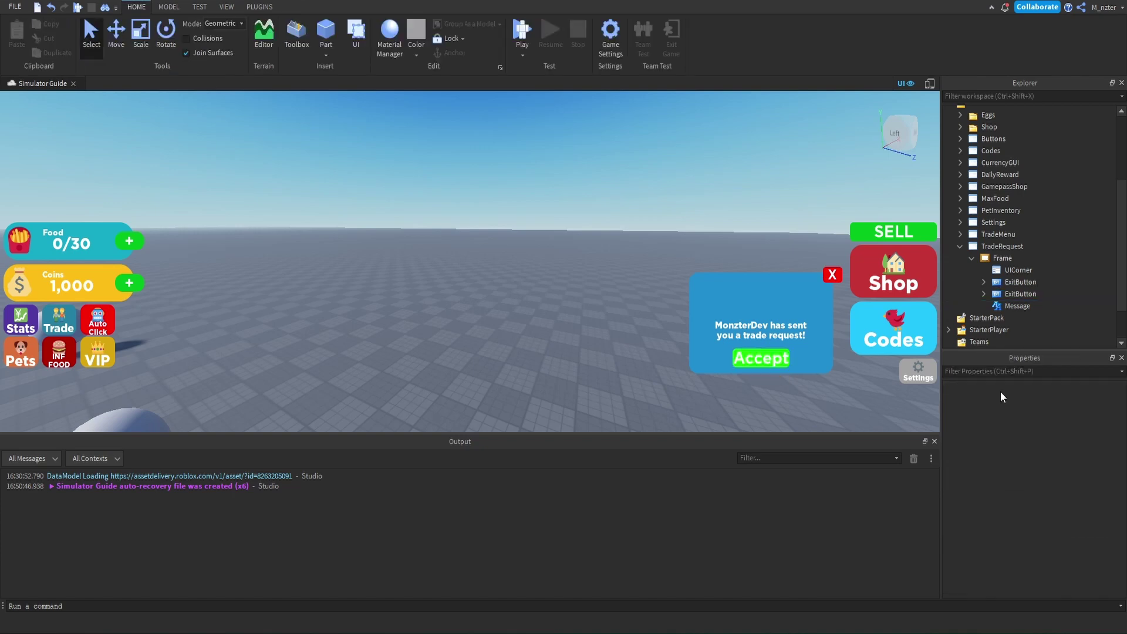
pyautogui.doubleClick(1013, 294)
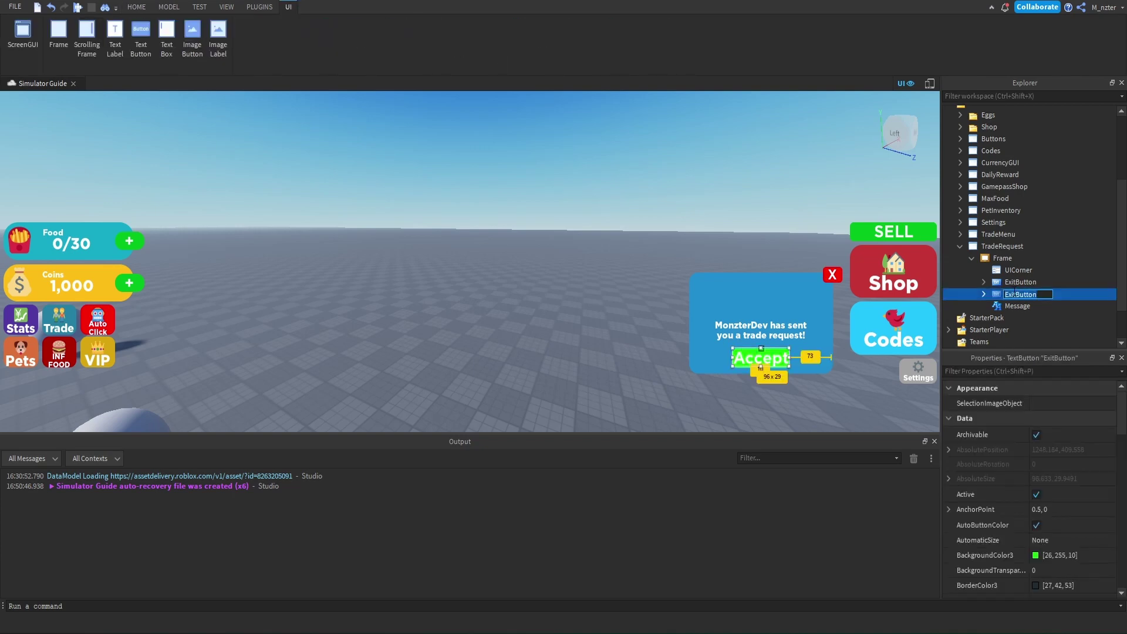
pyautogui.write('Accept')
pyautogui.press('Return')
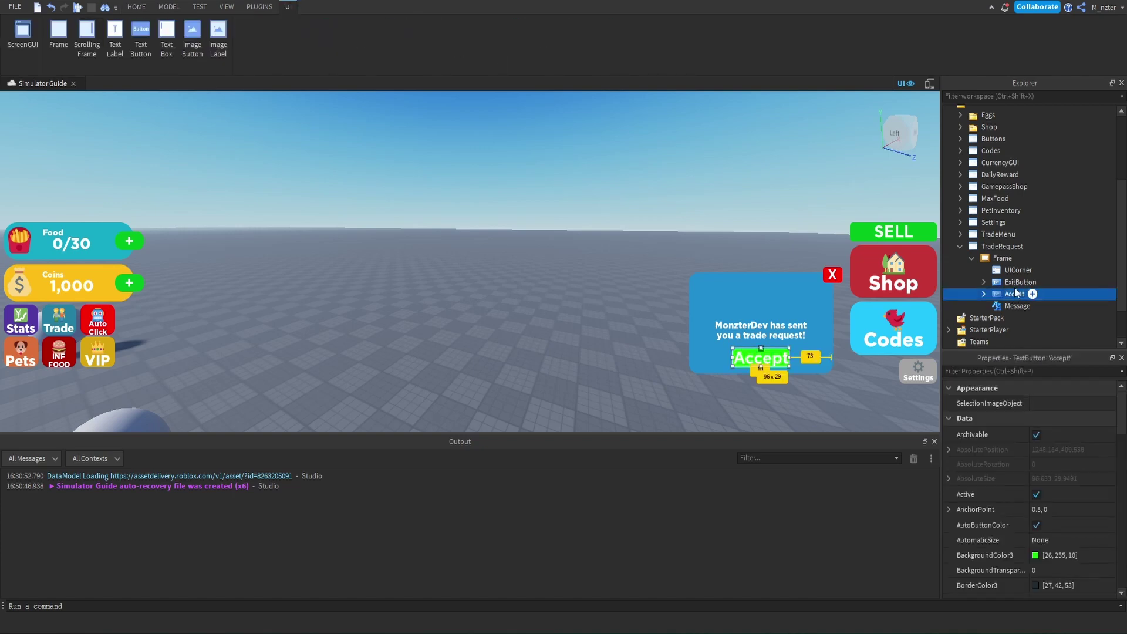
pyautogui.click(1021, 258)
# - Insert an ImageLabel into the Frame, size it {0.5,0},{0.5,0}, and shrink it above the message
pyautogui.write('ima')
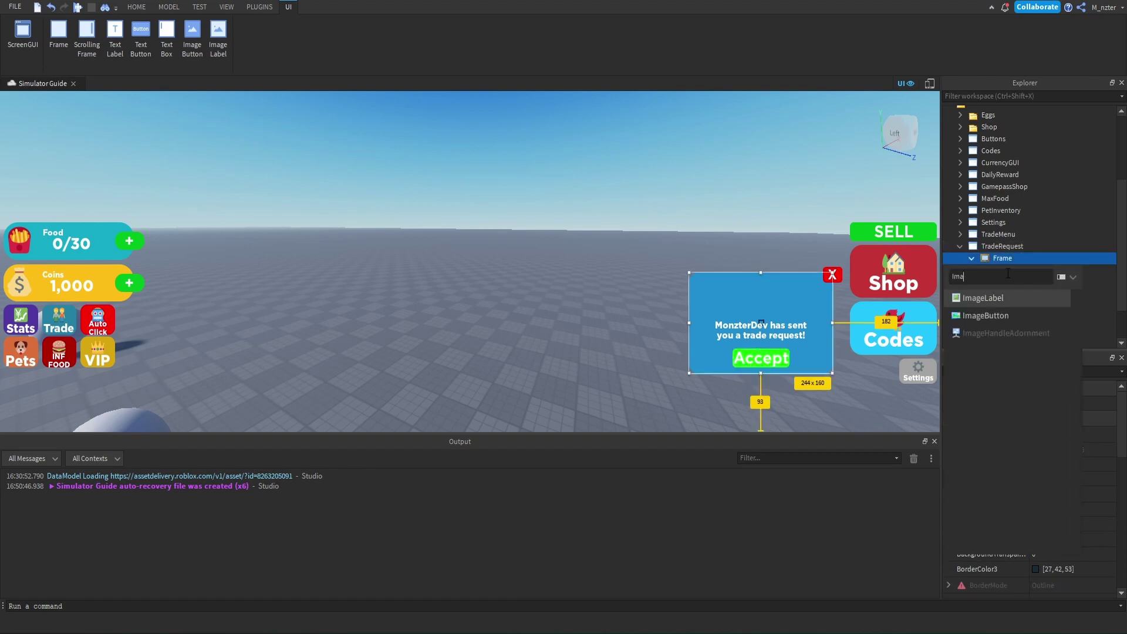
pyautogui.press('Return')
pyautogui.click(1020, 305)
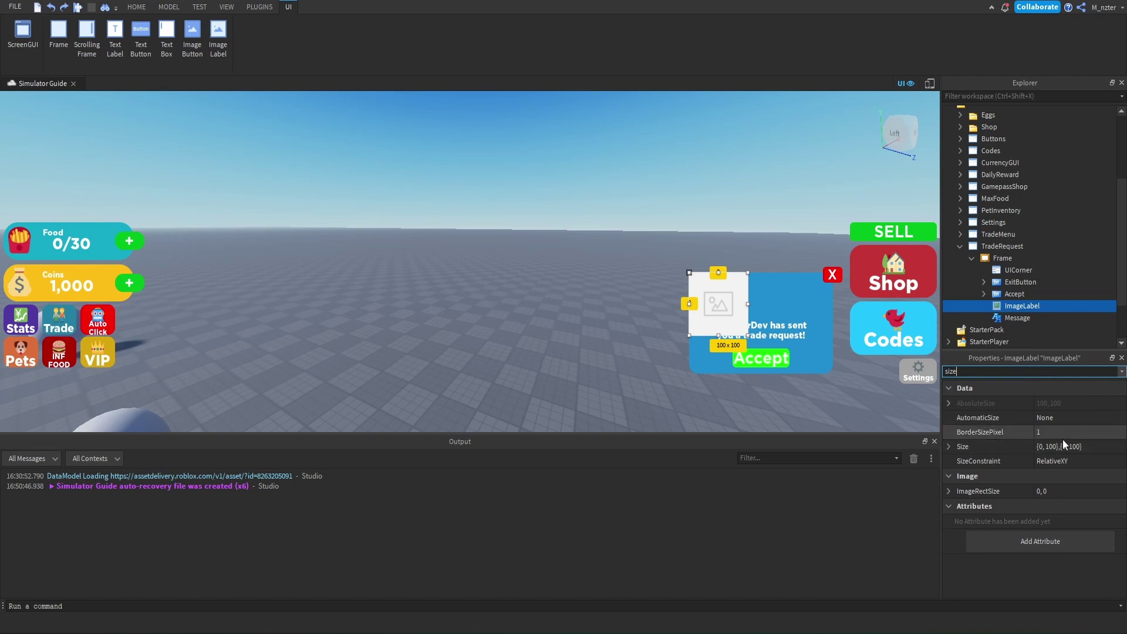
pyautogui.click(1063, 446)
pyautogui.press('Return')
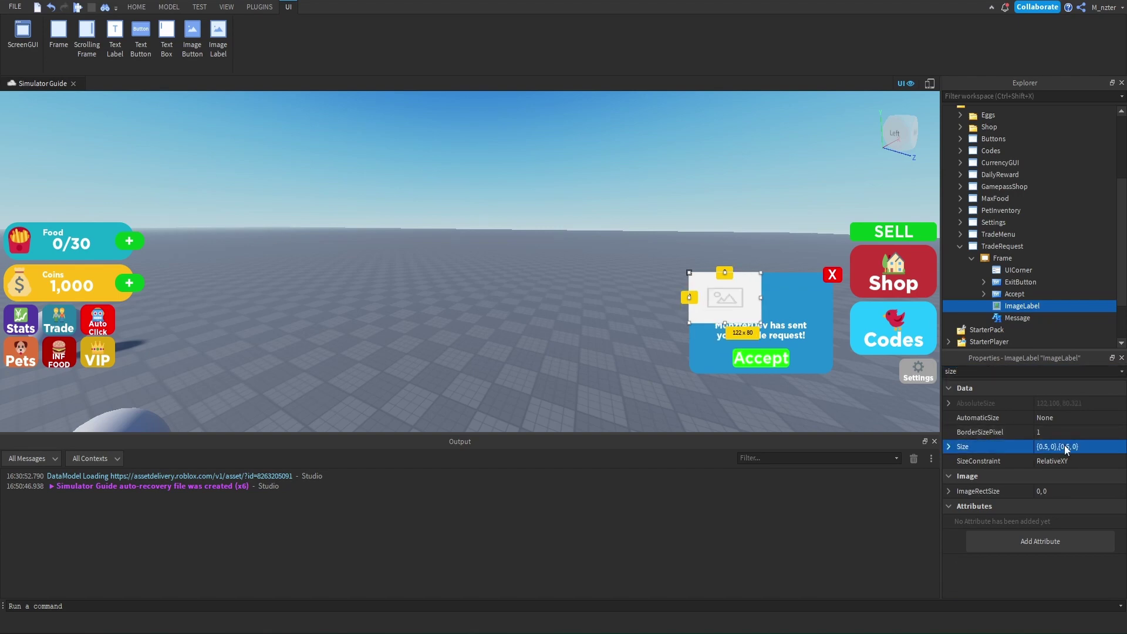
pyautogui.moveTo(688, 273); pyautogui.dragTo(796, 290)
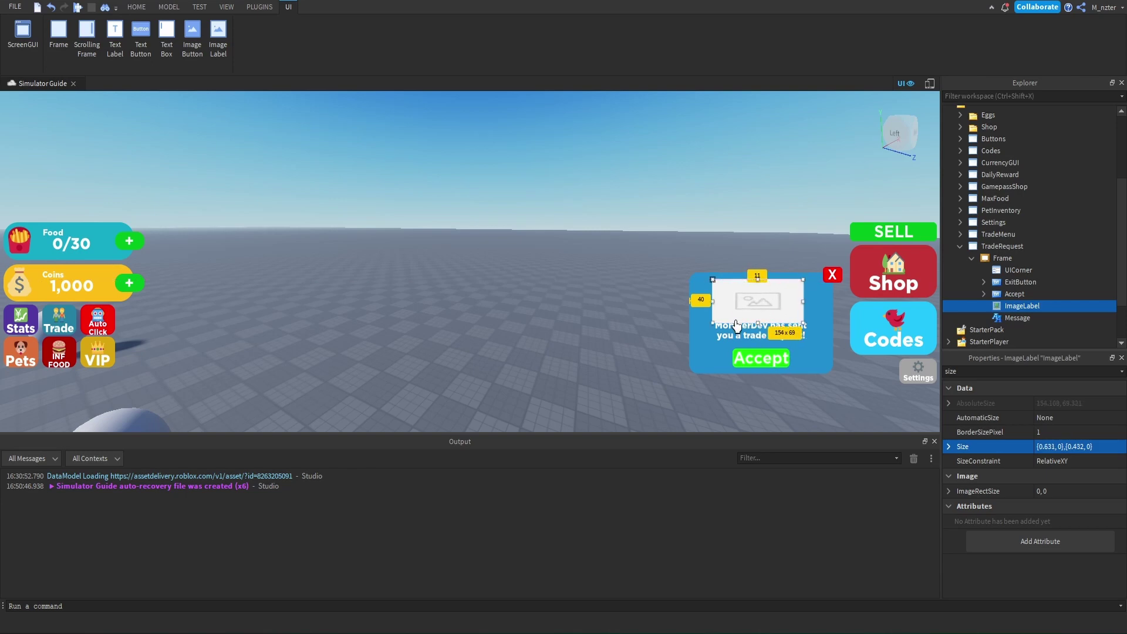
pyautogui.moveTo(758, 321); pyautogui.dragTo(727, 297)
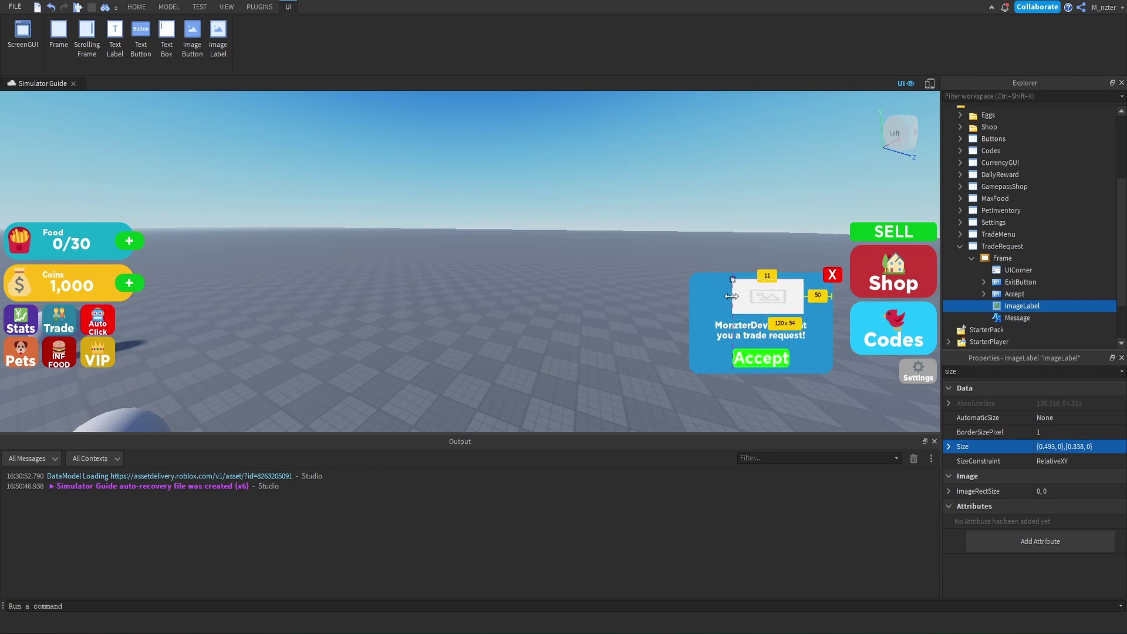
# - Give the image AnchorPoint 0.5,0 and horizontal position 0.5 to centre it
pyautogui.write('po')
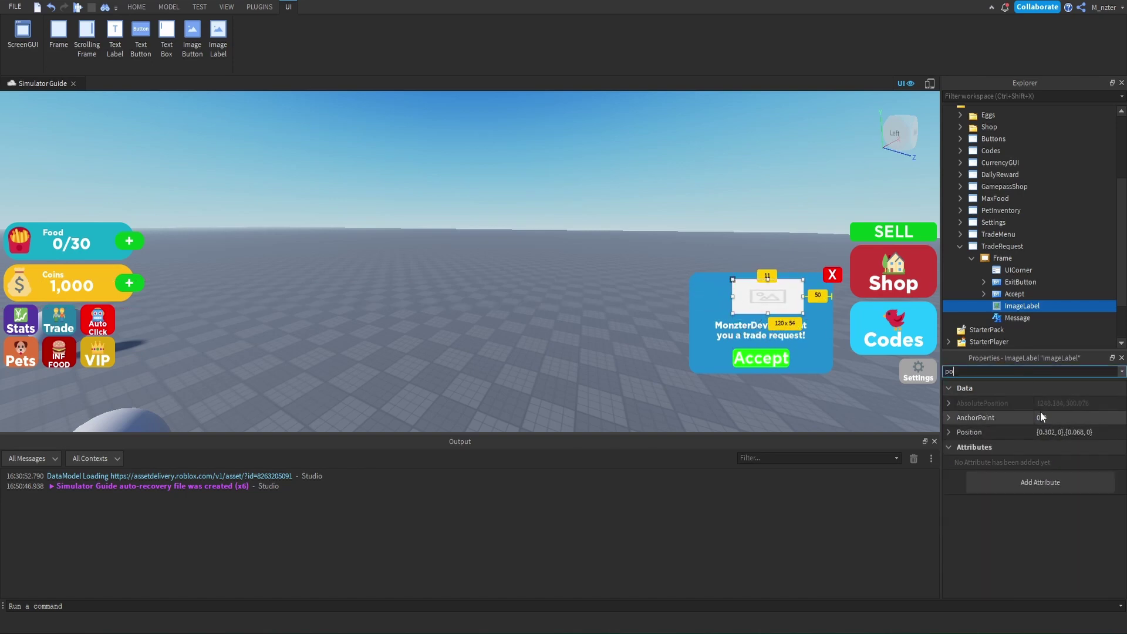
pyautogui.click(1042, 418)
pyautogui.write('.5')
pyautogui.press('Return')
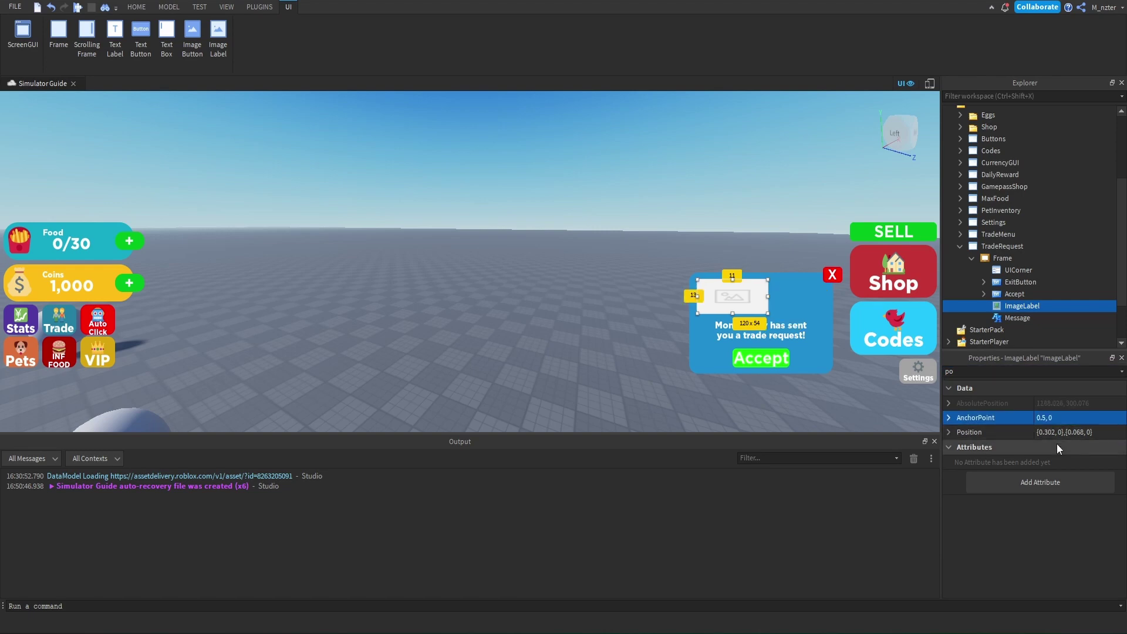
pyautogui.doubleClick(1048, 432)
pyautogui.write('5')
pyautogui.press('Return')
pyautogui.click(886, 362)
# - Set the image's BackgroundTransparency to 1 and rename it Avatar
pyautogui.click(1022, 306)
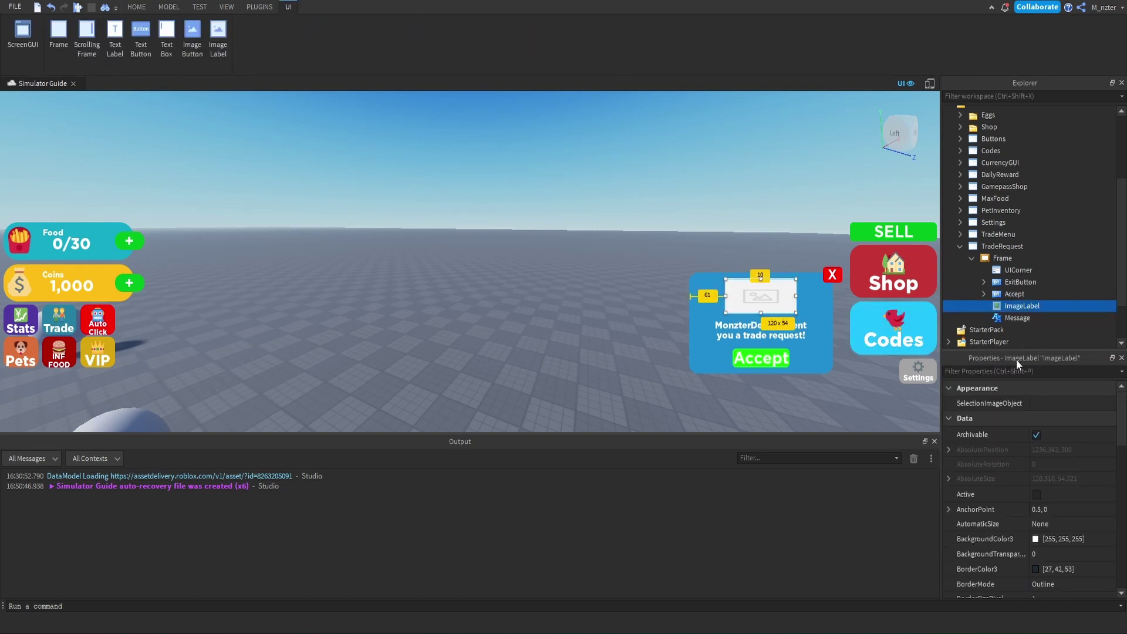
pyautogui.click(1016, 370)
pyautogui.write('bac')
pyautogui.click(1051, 418)
pyautogui.write('1')
pyautogui.press('Return')
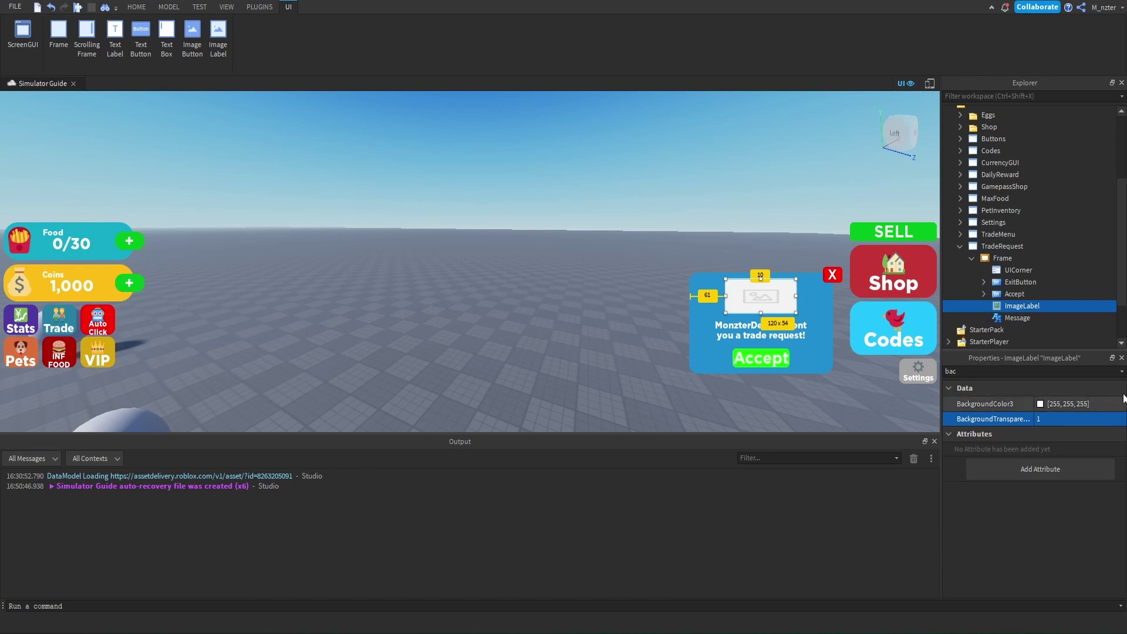
pyautogui.doubleClick(1020, 306)
pyautogui.write('A')
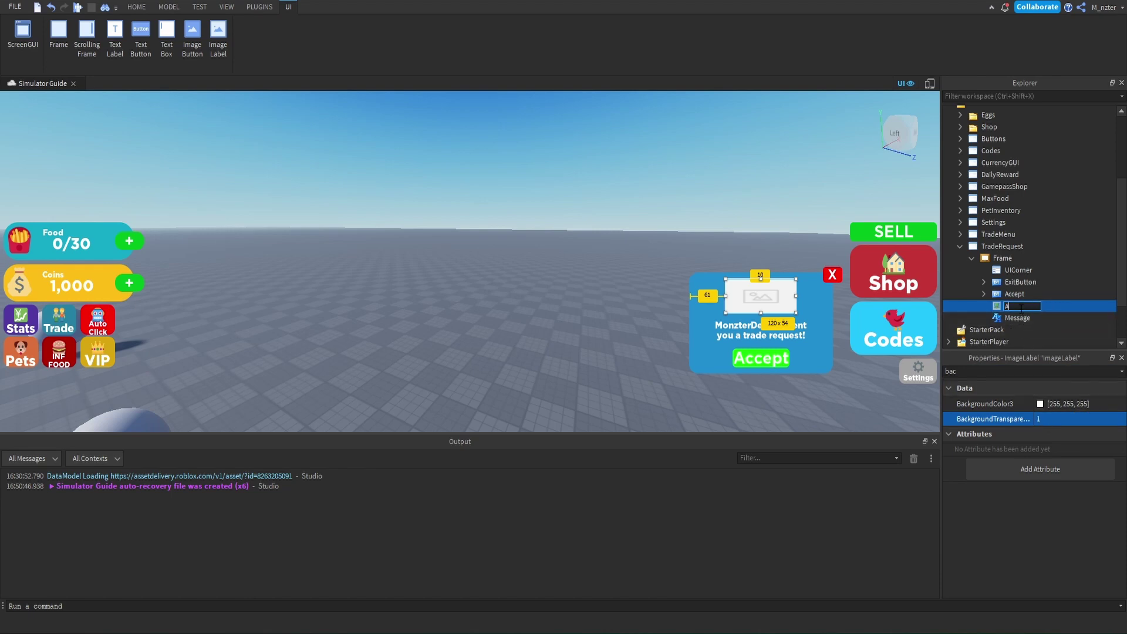
pyautogui.write('vatar')
pyautogui.click(812, 206)
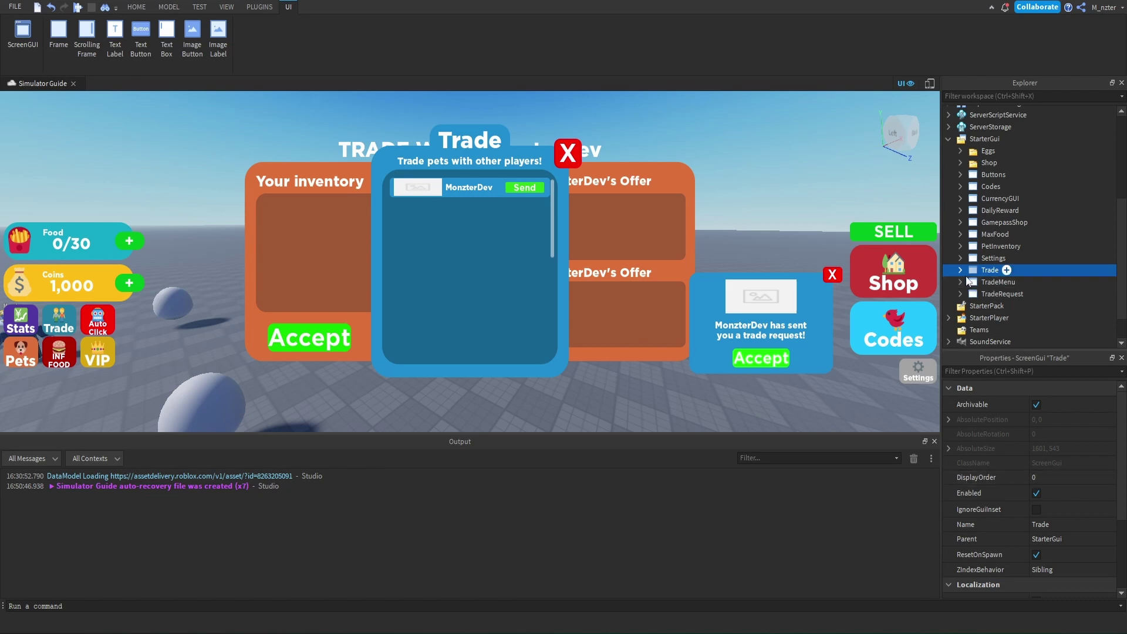
# - Set the Trade window Frame's BackgroundColor3 to blue
pyautogui.click(960, 271)
pyautogui.click(992, 318)
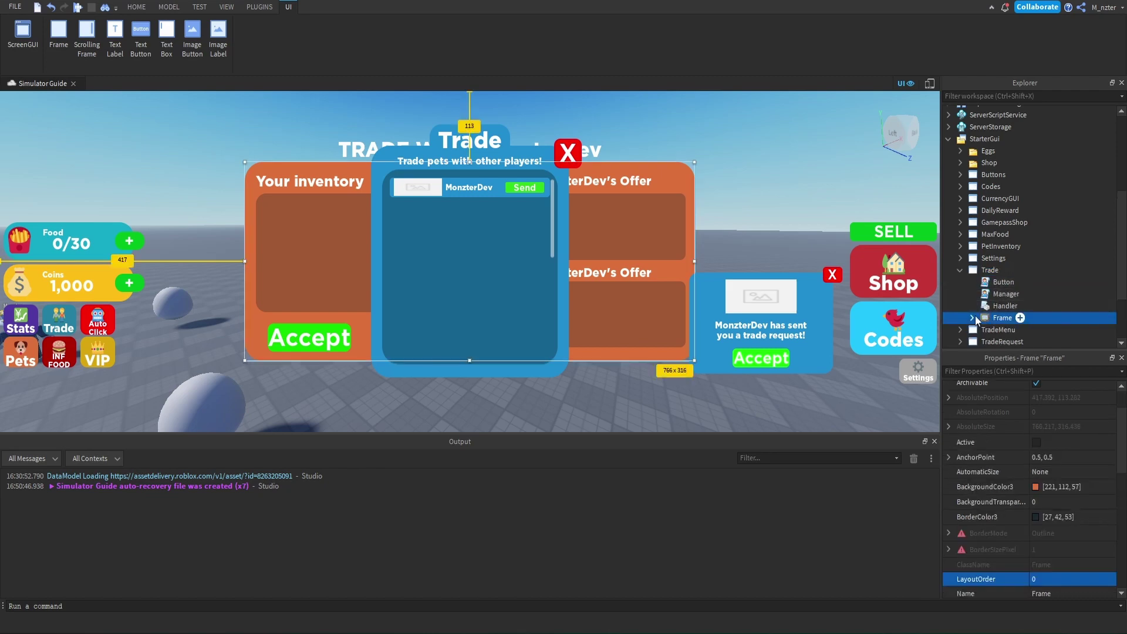
pyautogui.scroll(-5, 992, 299)
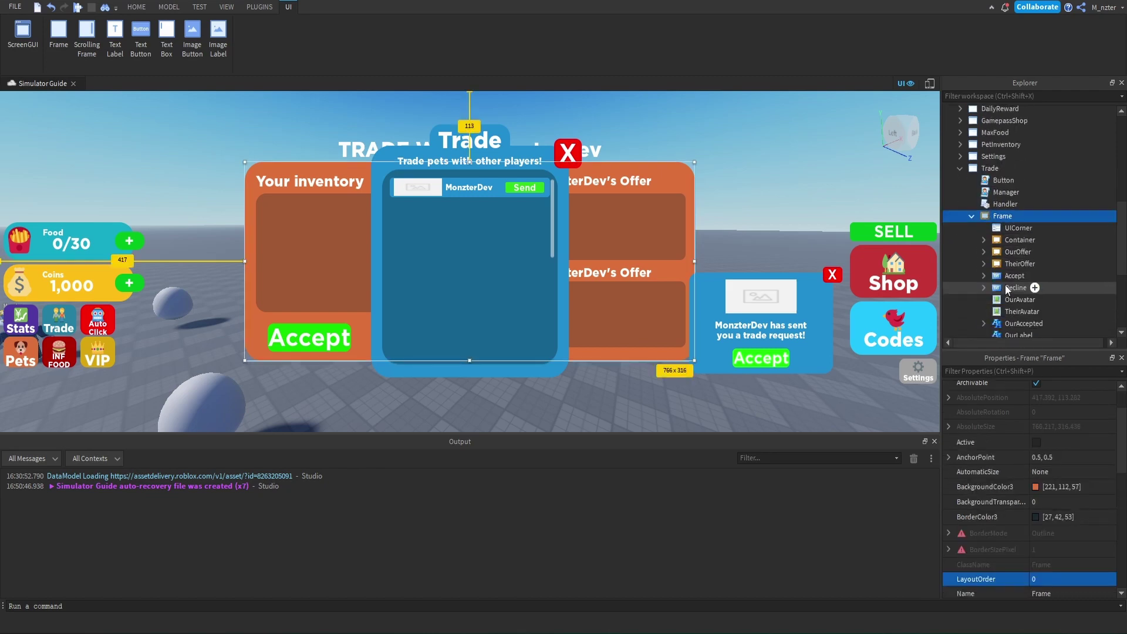
pyautogui.click(998, 369)
pyautogui.write('bac')
pyautogui.click(1040, 403)
pyautogui.click(504, 315)
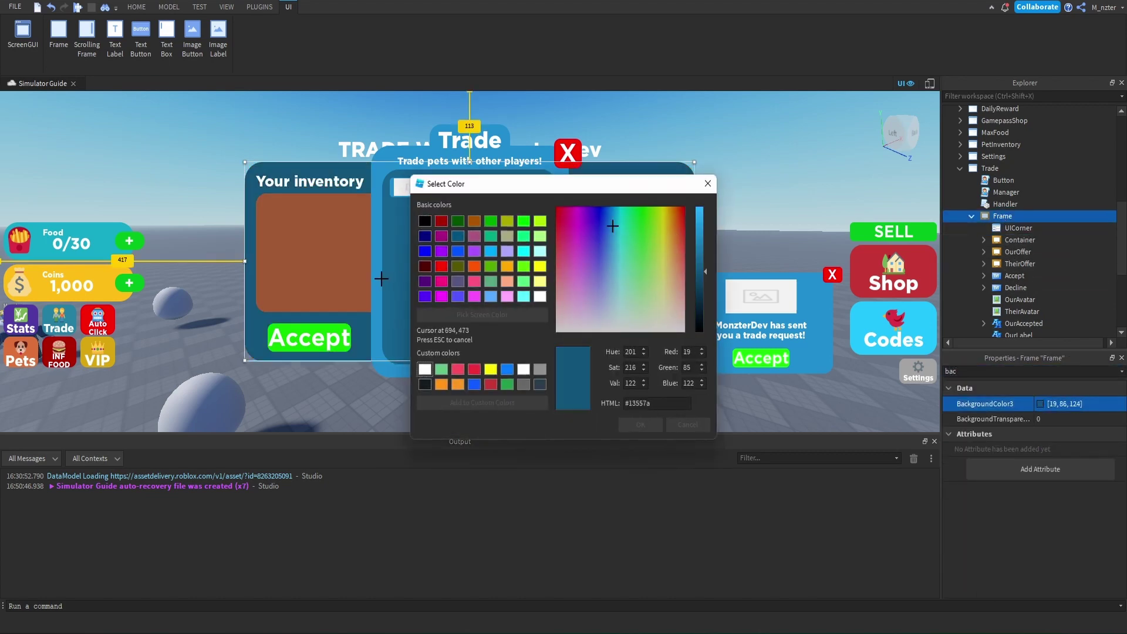
pyautogui.click(631, 425)
# - Colour the Container, OurOffer and TheirOffer panels dark blue together
pyautogui.click(1020, 240)
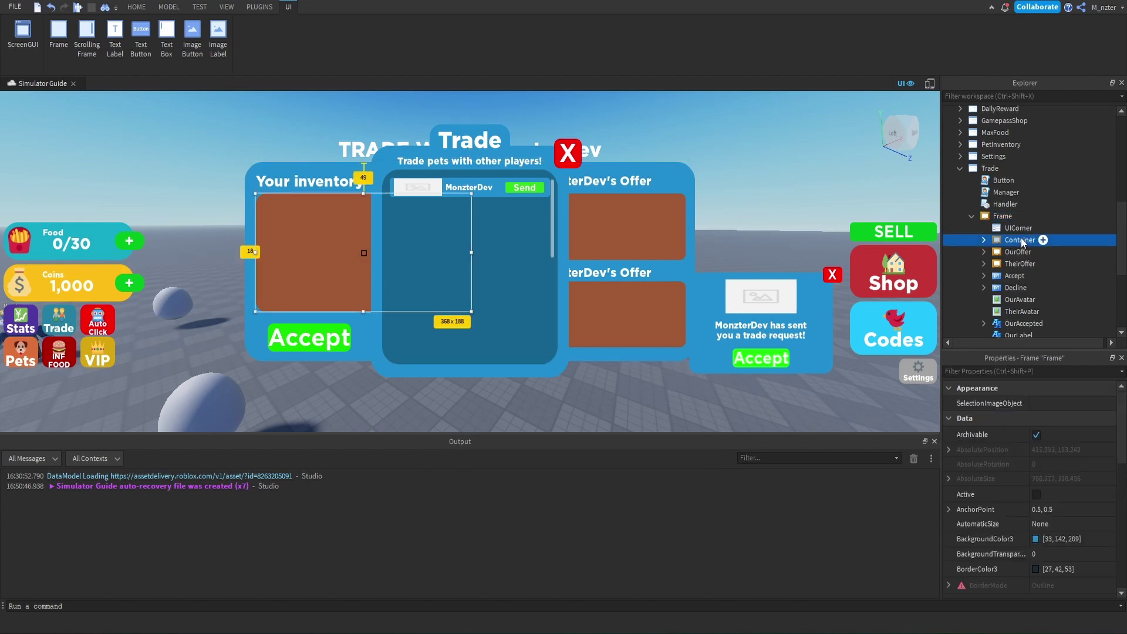
pyautogui.keyDown('ctrl'); pyautogui.click(1019, 264); pyautogui.keyUp('ctrl')
pyautogui.keyDown('ctrl'); pyautogui.click(1017, 252); pyautogui.keyUp('ctrl')
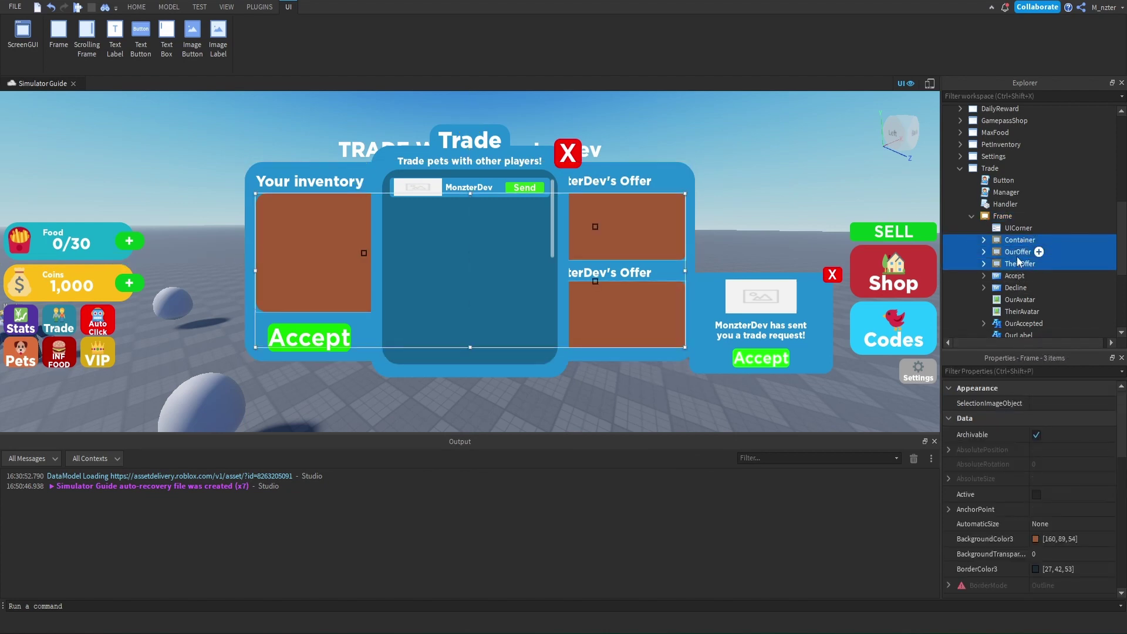
pyautogui.click(1028, 370)
pyautogui.write('bac')
pyautogui.click(1040, 404)
pyautogui.click(472, 315)
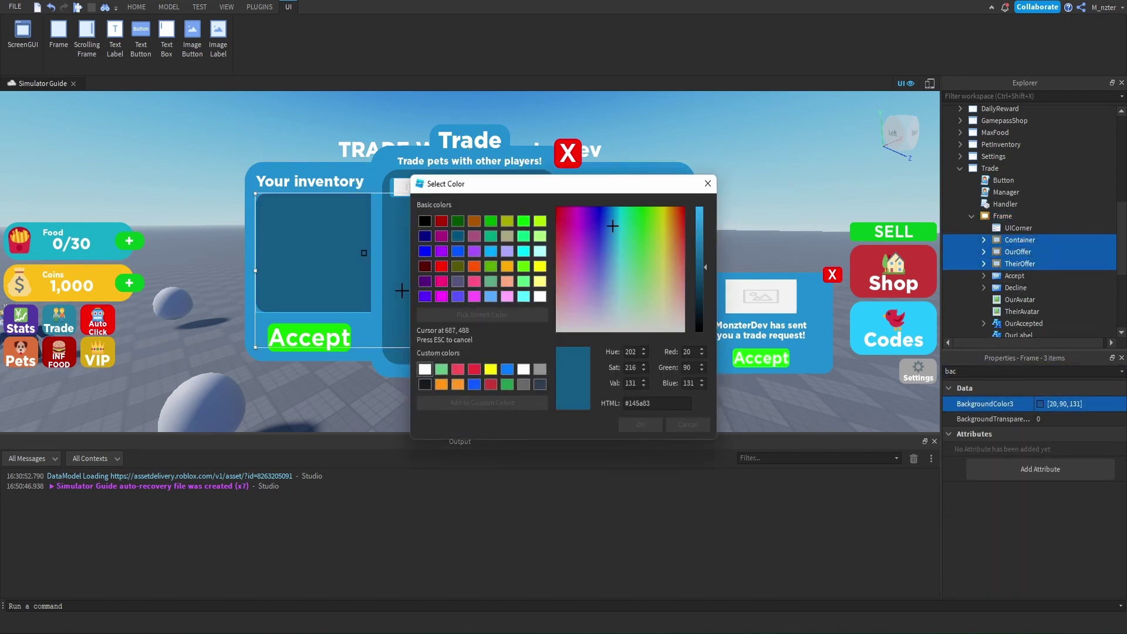
pyautogui.click(633, 423)
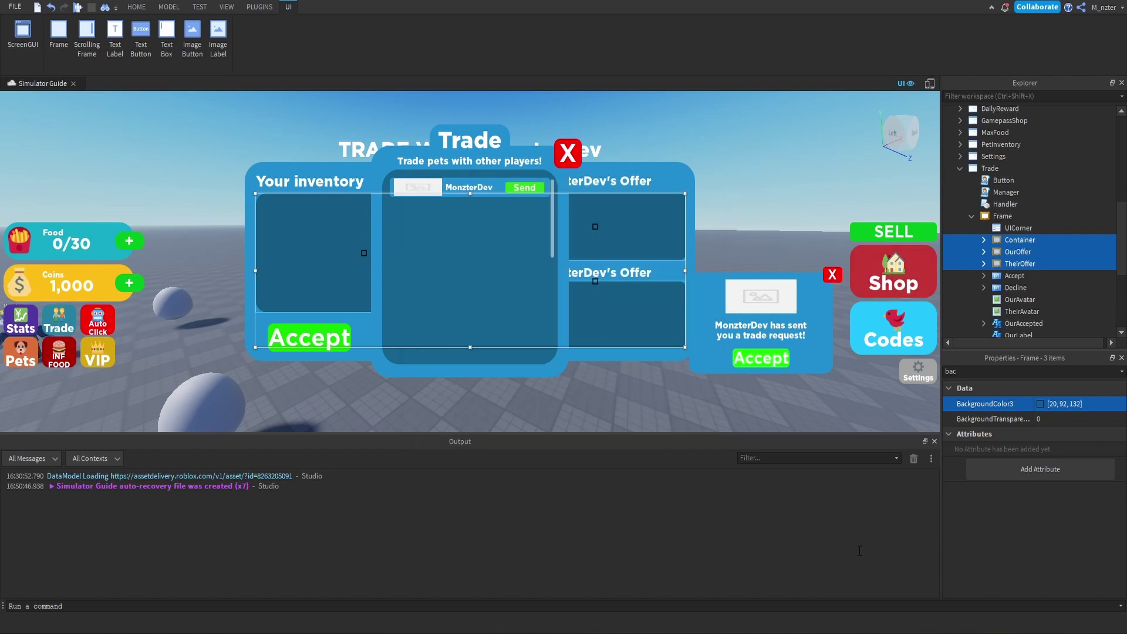
# - Disable the Trade, TradeMenu and TradeRequest ScreenGuis by unchecking Enabled
pyautogui.click(823, 237)
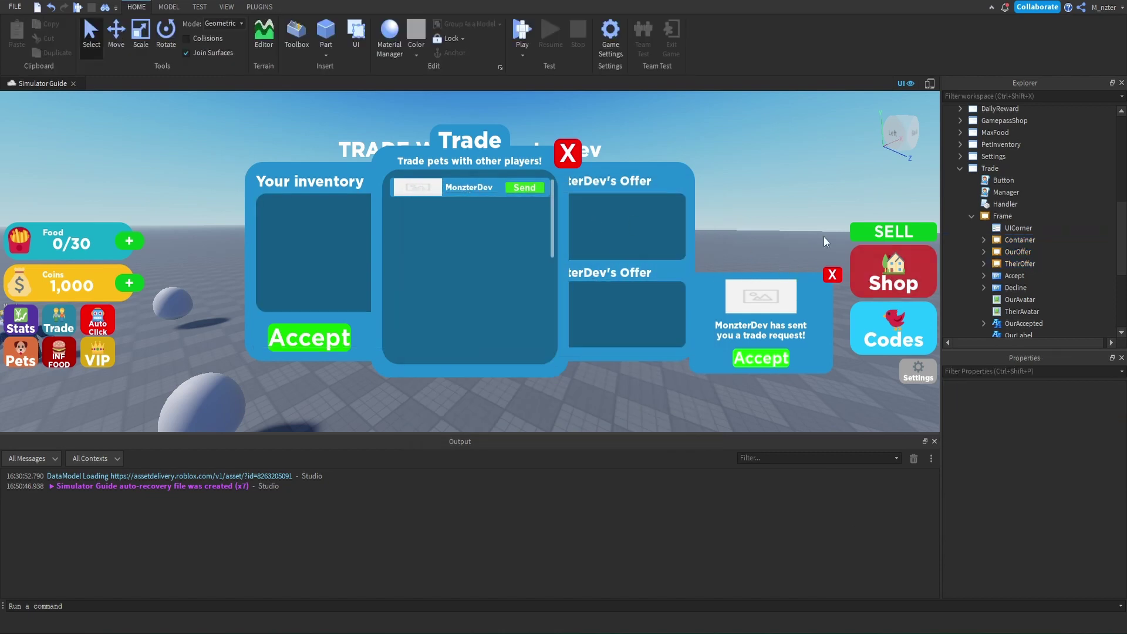
pyautogui.click(972, 216)
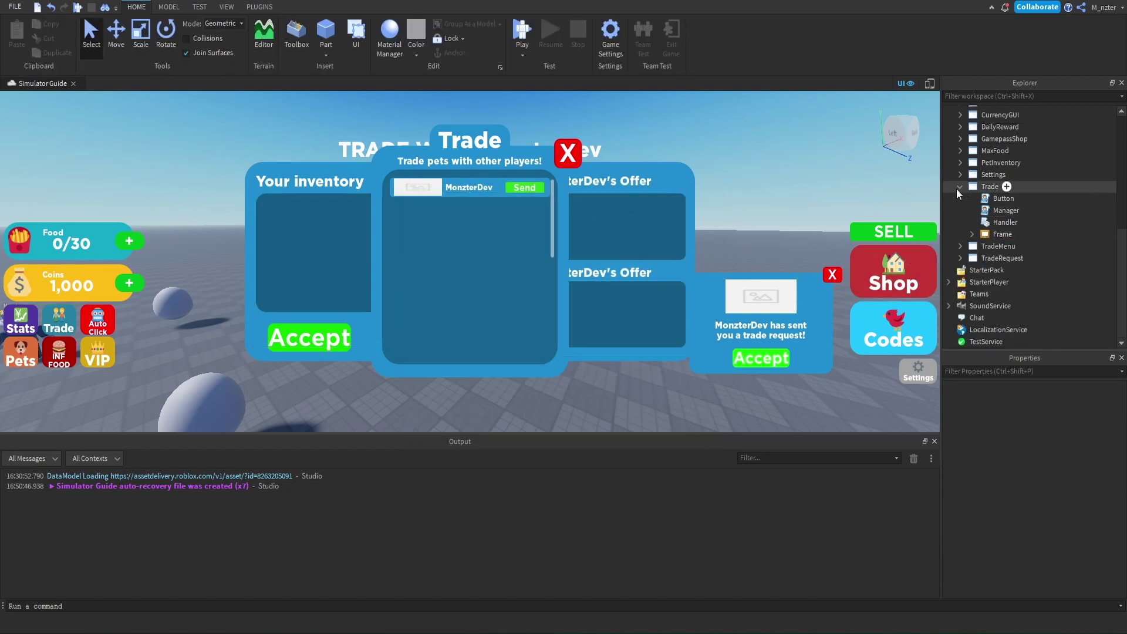
pyautogui.click(959, 188)
pyautogui.click(988, 235)
pyautogui.keyDown('shift'); pyautogui.click(990, 258); pyautogui.keyUp('shift')
pyautogui.click(1031, 371)
pyautogui.write('e')
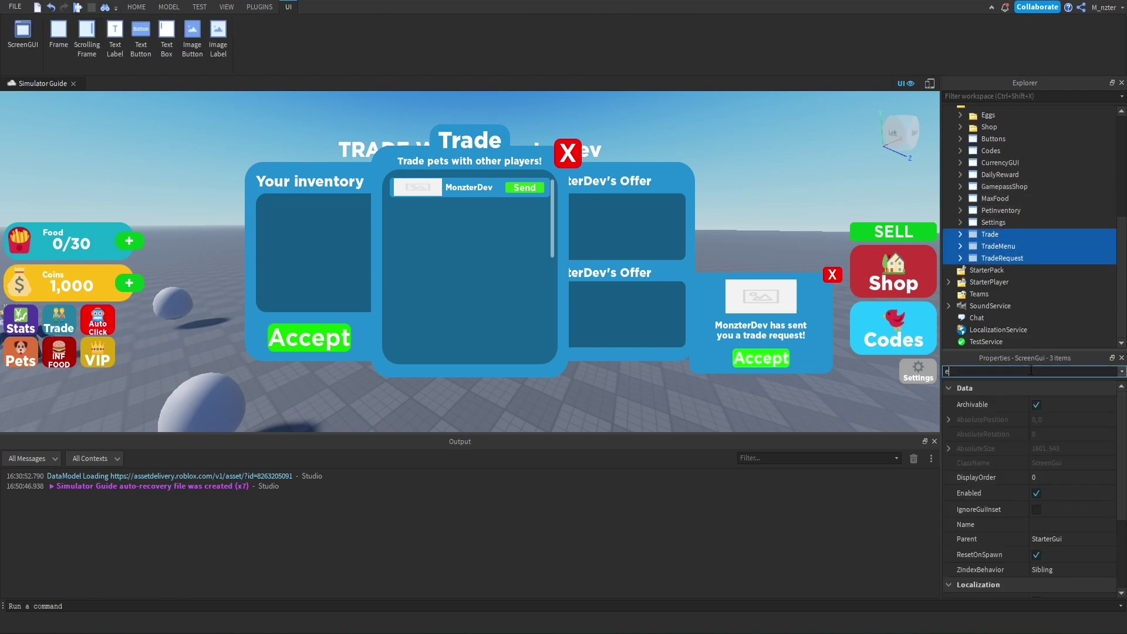
pyautogui.write('n')
pyautogui.click(1042, 405)
pyautogui.moveTo(823, 175); pyautogui.dragTo(823, 175, button='right')
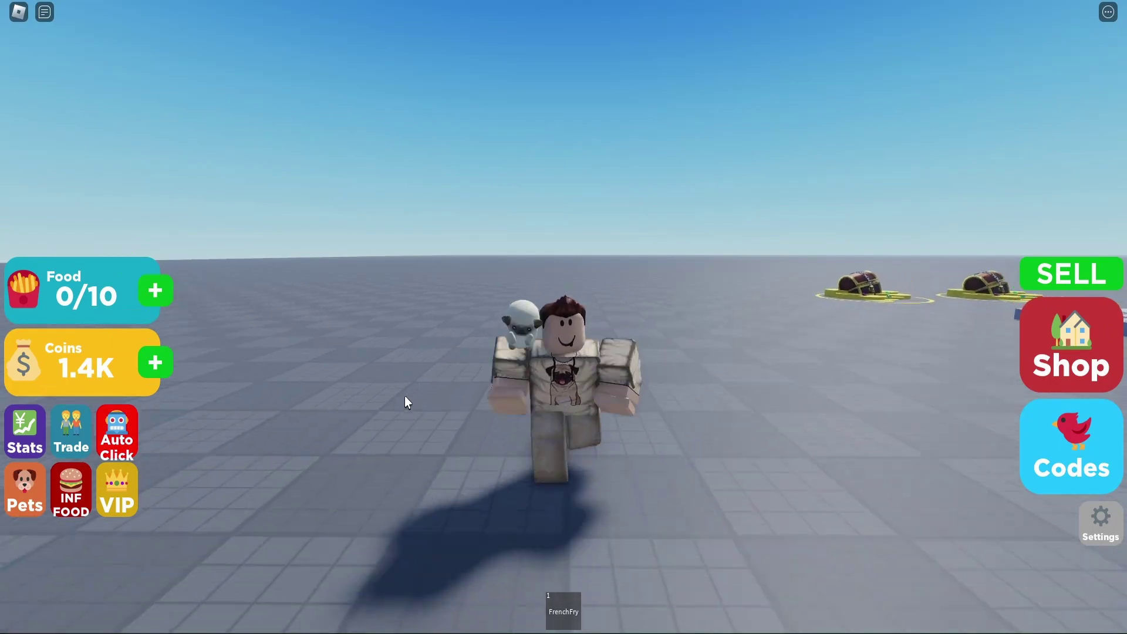
# - Run the character backward across the baseplate while turning the camera, with no trade windows visible
pyautogui.moveTo(404, 396); pyautogui.dragTo(410, 392, button='right')
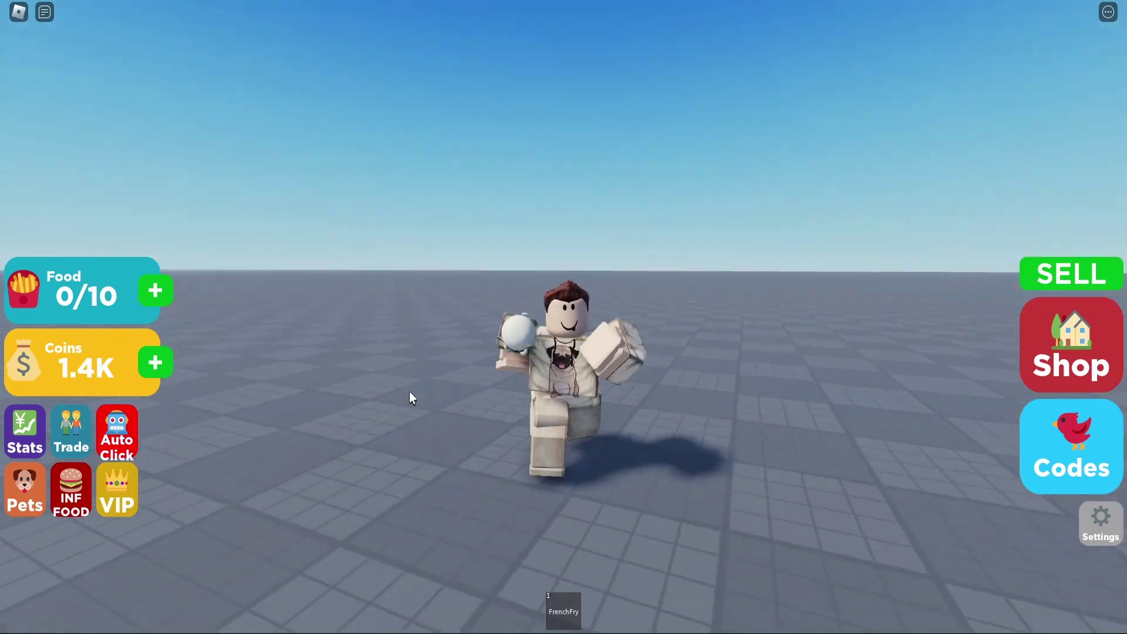
pyautogui.press('s')
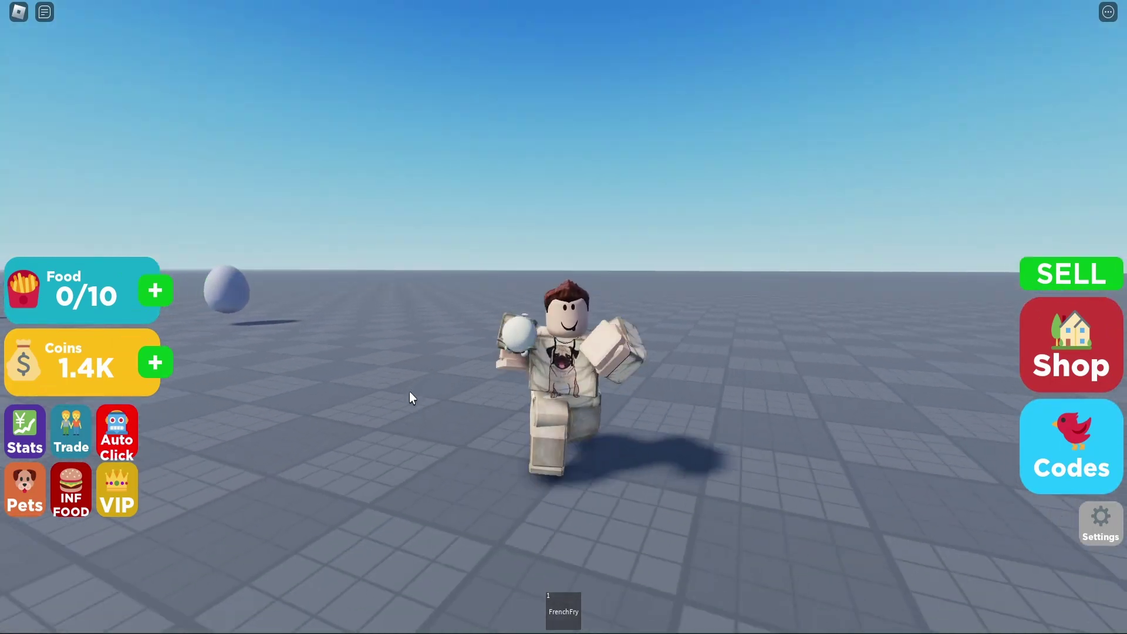
pyautogui.press('s')
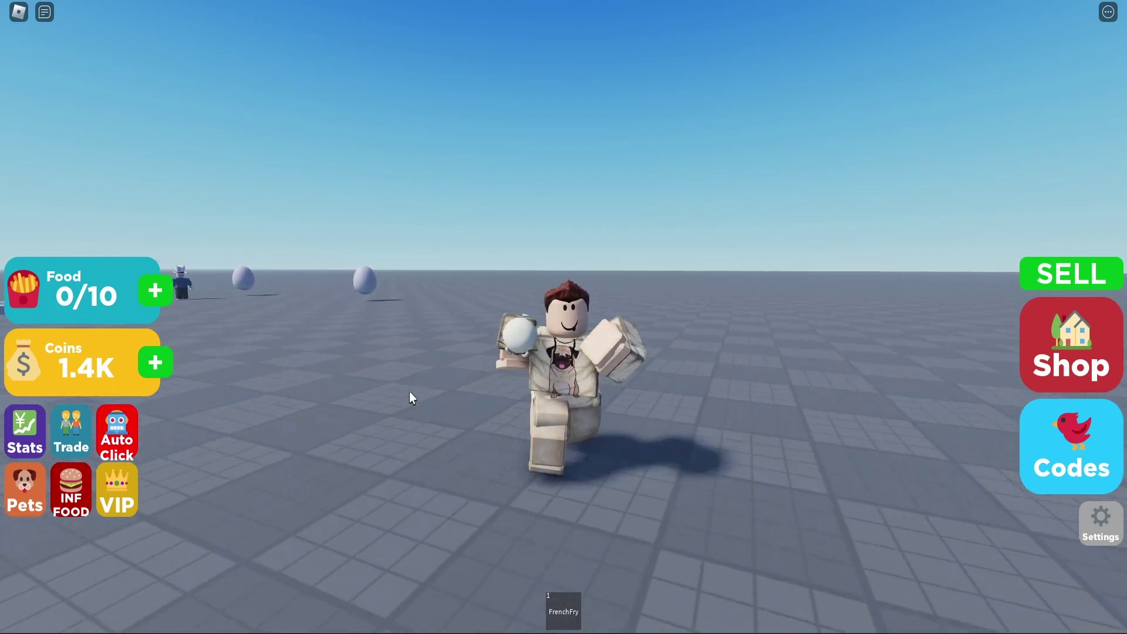
pyautogui.moveTo(409, 392); pyautogui.dragTo(393, 354, button='right')
pyautogui.press('s')
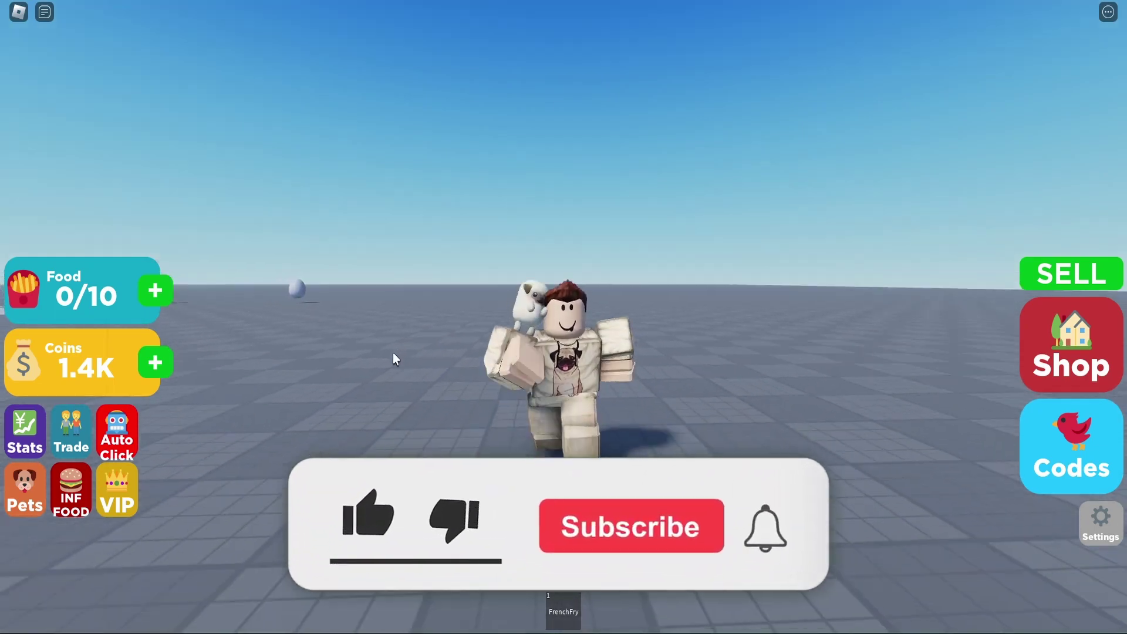
pyautogui.press('s')
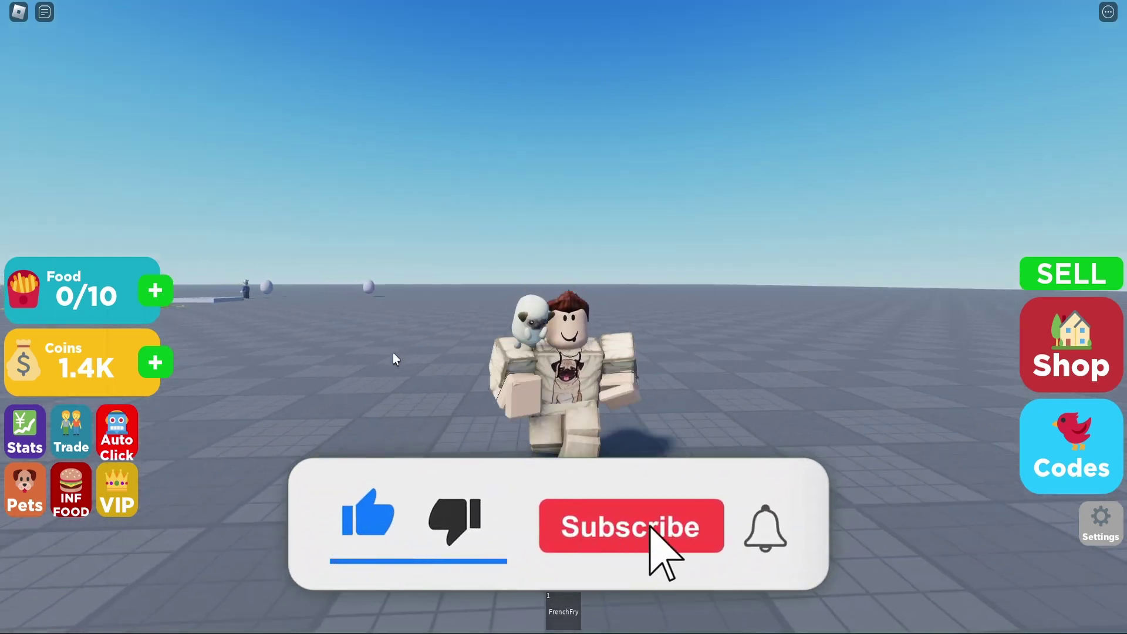
pyautogui.press('s')
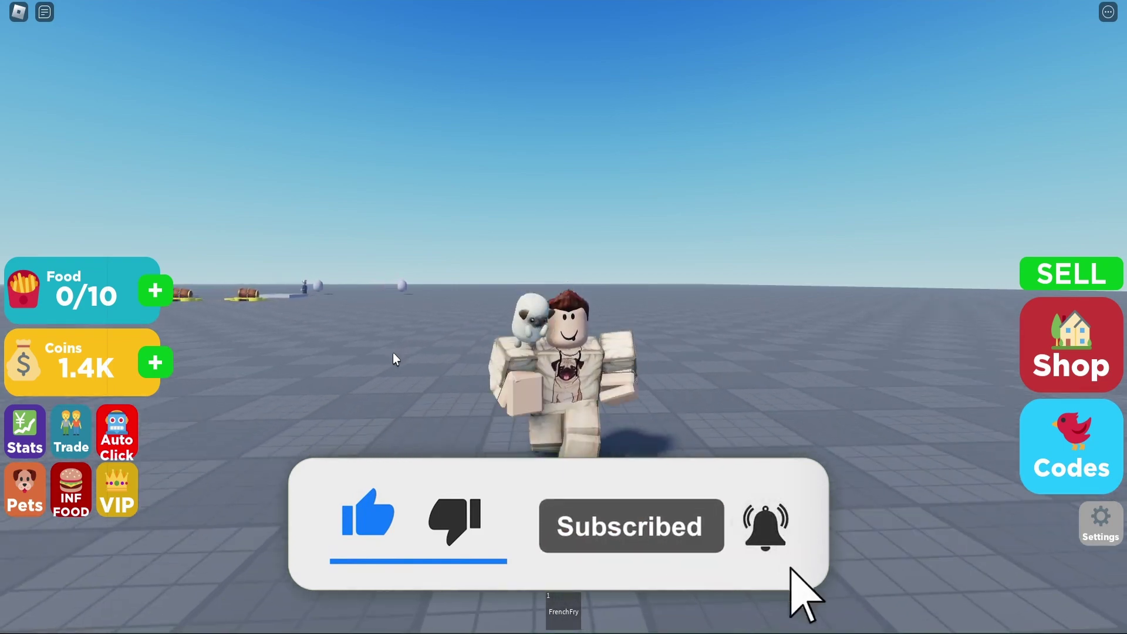
pyautogui.press('s')
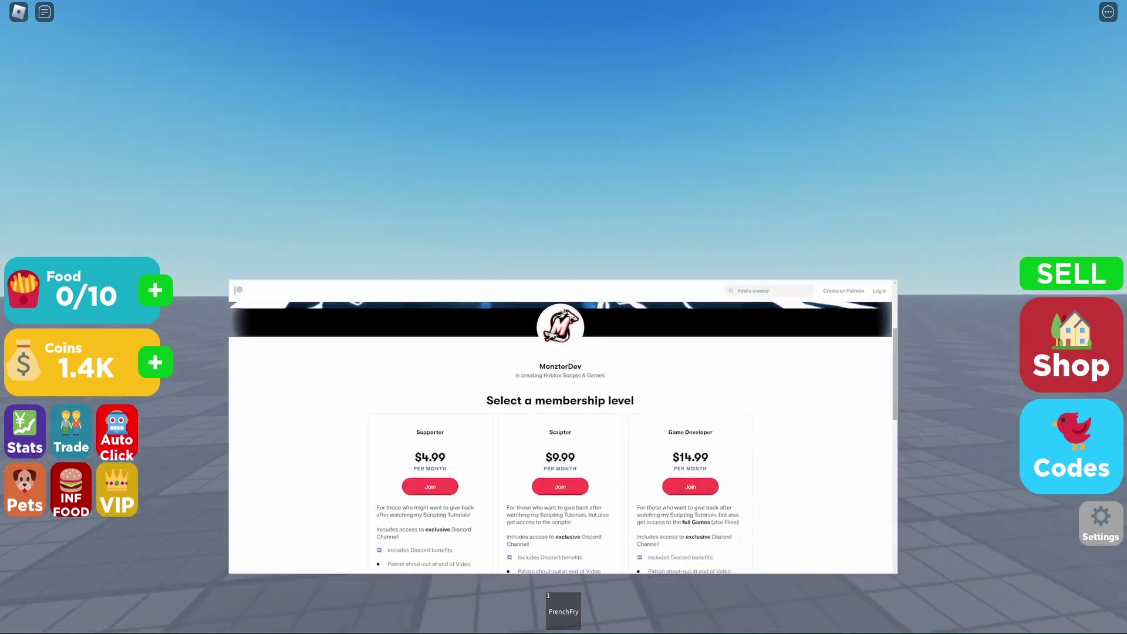